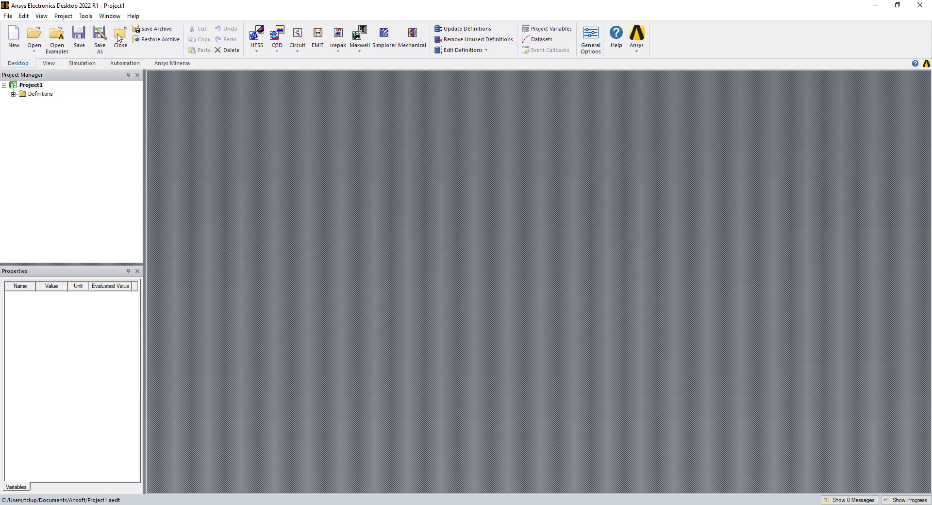
# Show the Message Manager and Progress windows and resize them to share a short strip below the workspace about equally.
pyautogui.click(49, 63)
pyautogui.click(25, 65)
pyautogui.click(41, 16)
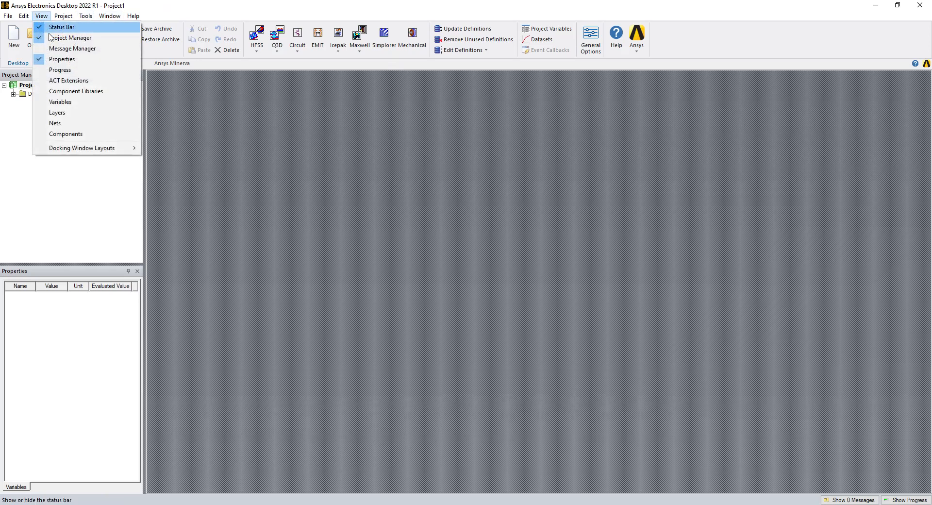
pyautogui.click(57, 47)
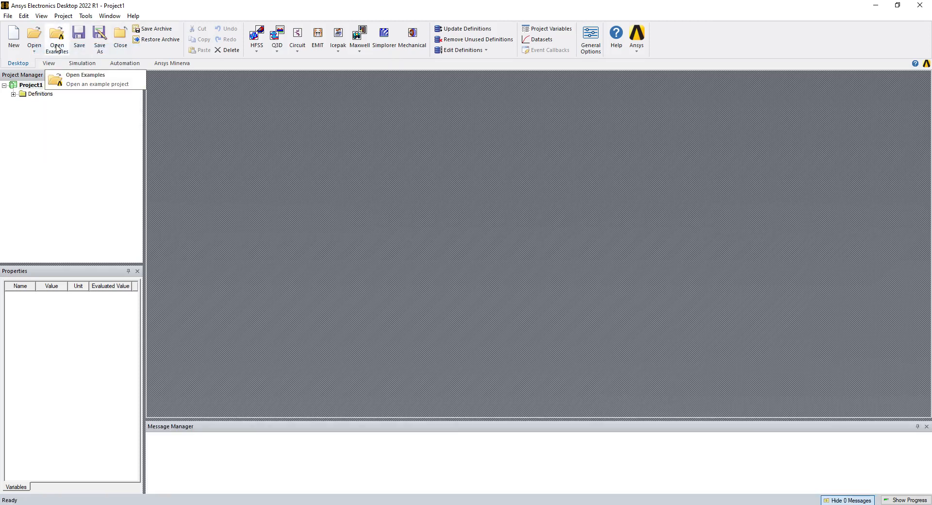
pyautogui.click(42, 17)
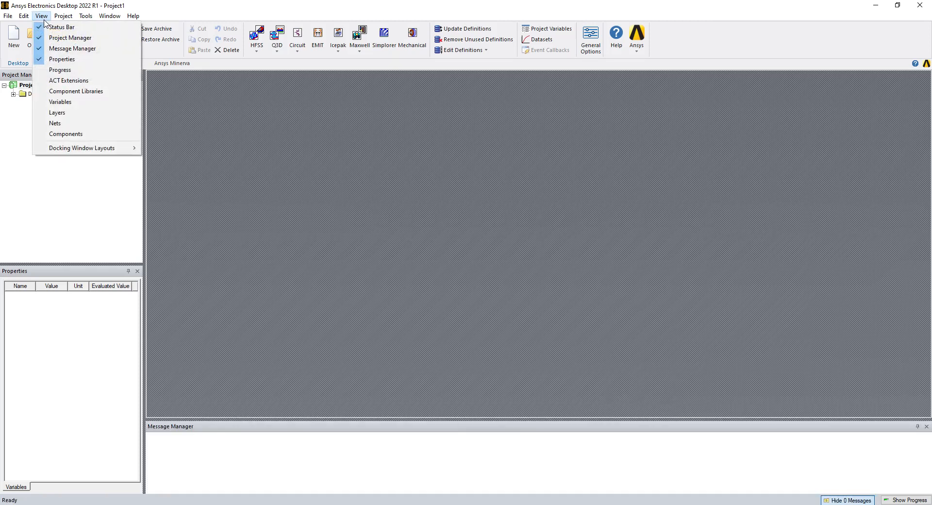
pyautogui.click(61, 73)
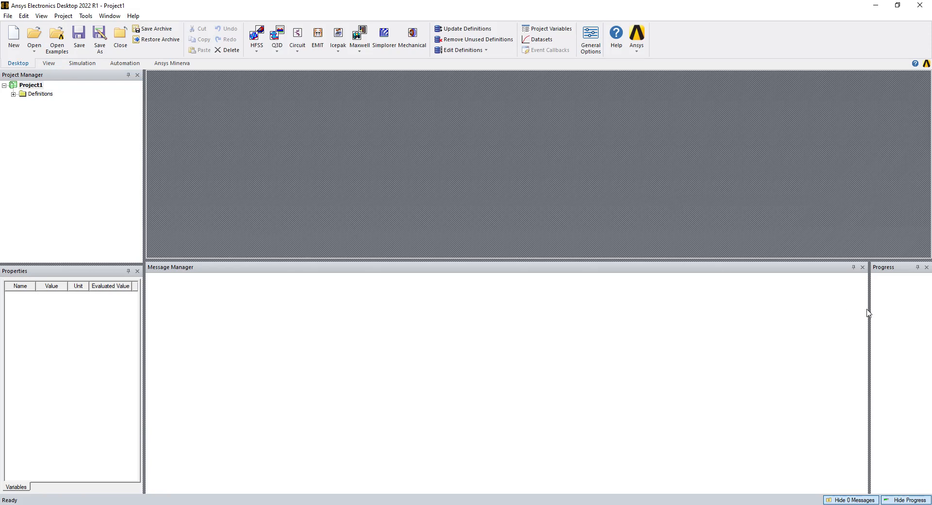
pyautogui.moveTo(869, 308); pyautogui.dragTo(536, 342)
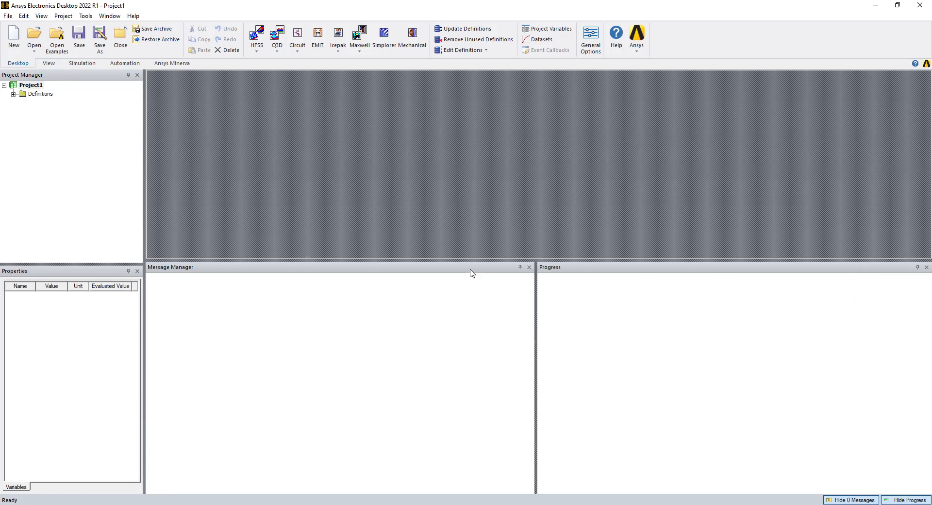
pyautogui.moveTo(464, 259); pyautogui.dragTo(477, 426)
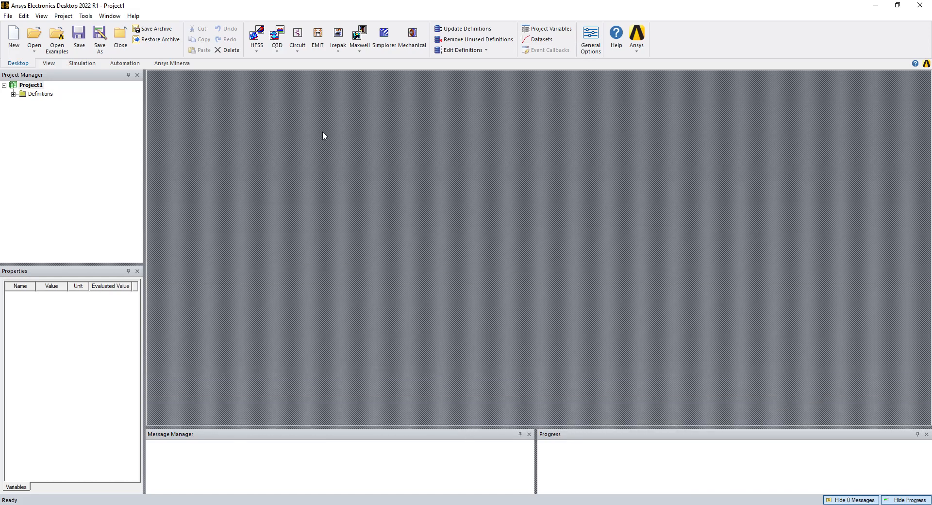
# Open the general options and review the default units.
pyautogui.click(86, 15)
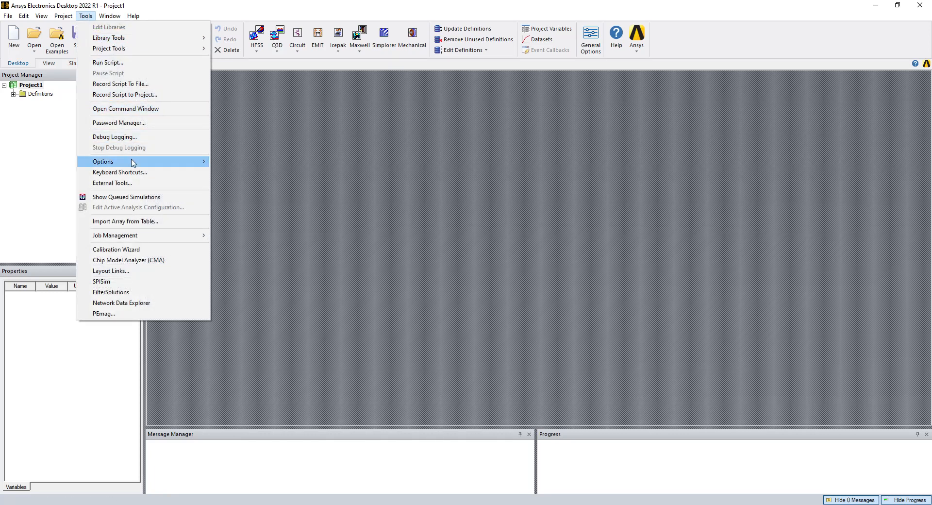
pyautogui.moveTo(136, 161)
pyautogui.click(228, 161)
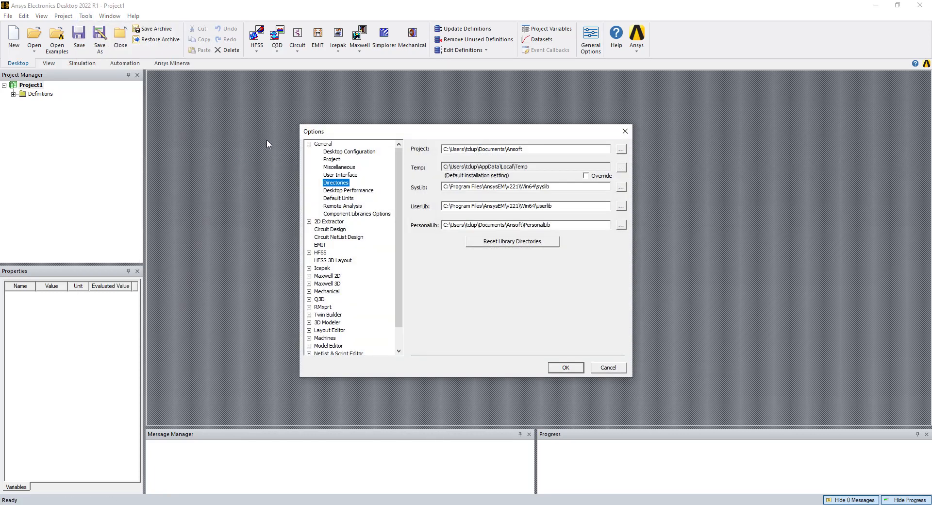
pyautogui.click(340, 199)
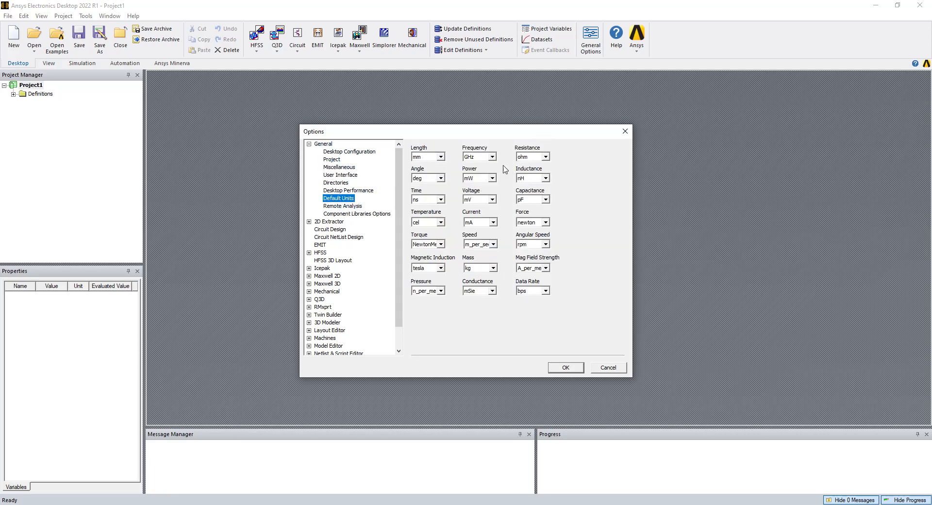
# Set the default project directory to C:\_UD in the general options and apply the change.
pyautogui.click(335, 183)
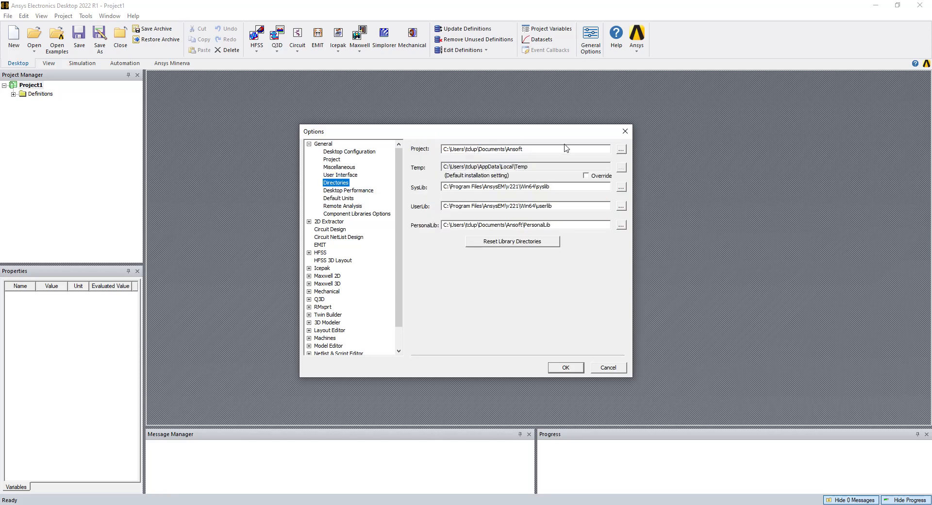
pyautogui.click(621, 150)
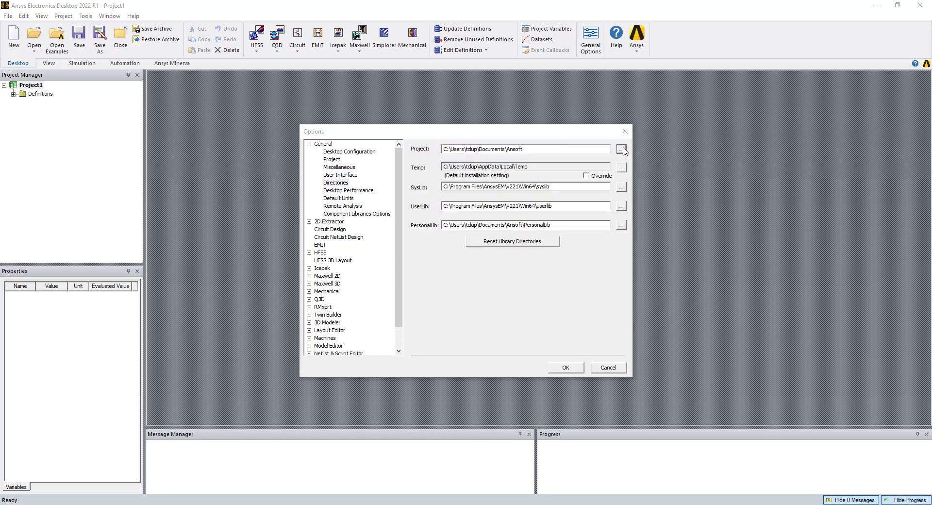
pyautogui.click(355, 269)
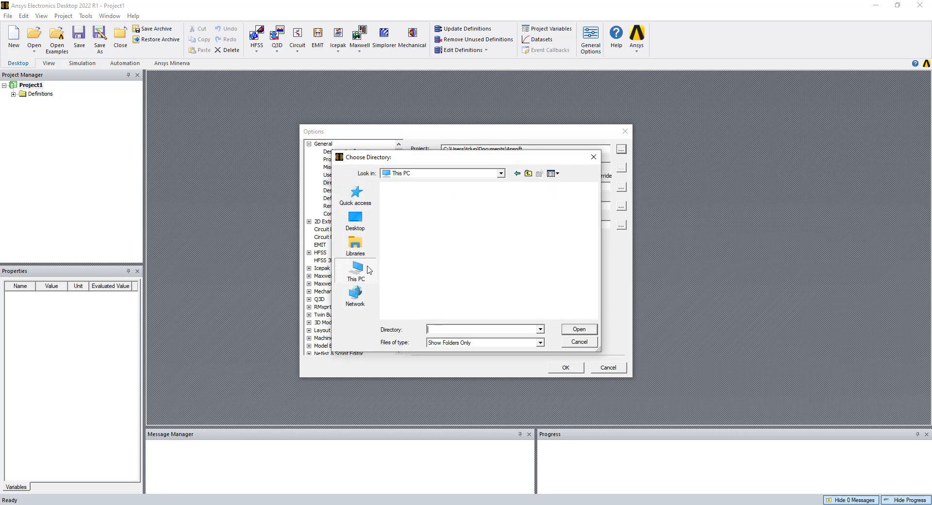
pyautogui.scroll(-3, 420, 288)
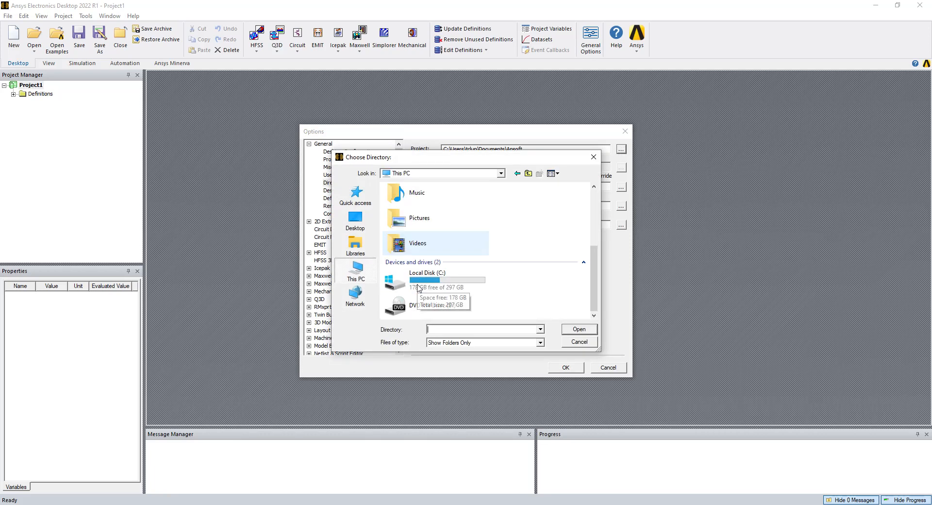
pyautogui.doubleClick(419, 282)
pyautogui.click(400, 218)
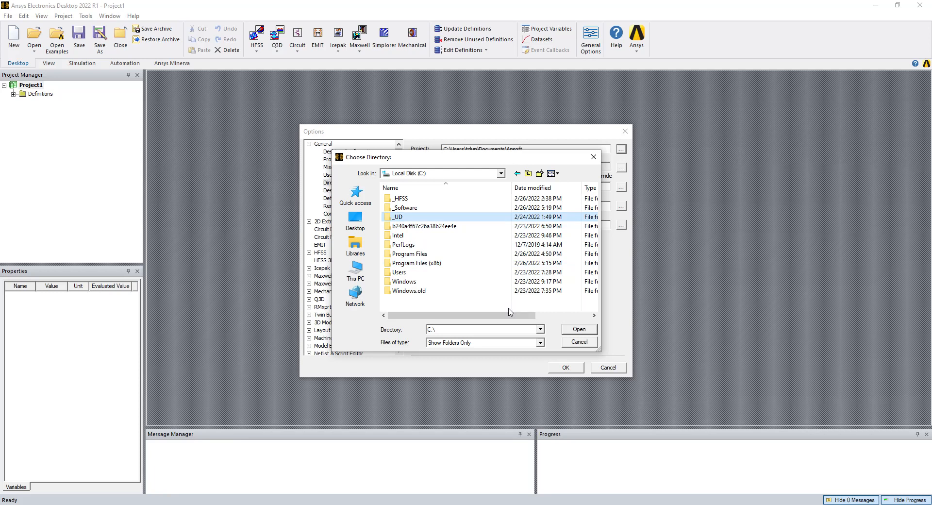
pyautogui.doubleClick(414, 220)
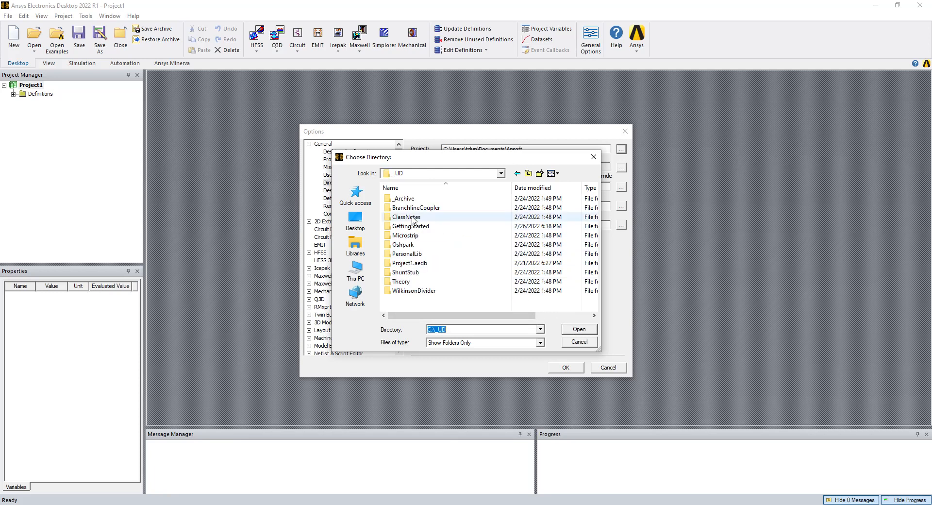
pyautogui.click(573, 328)
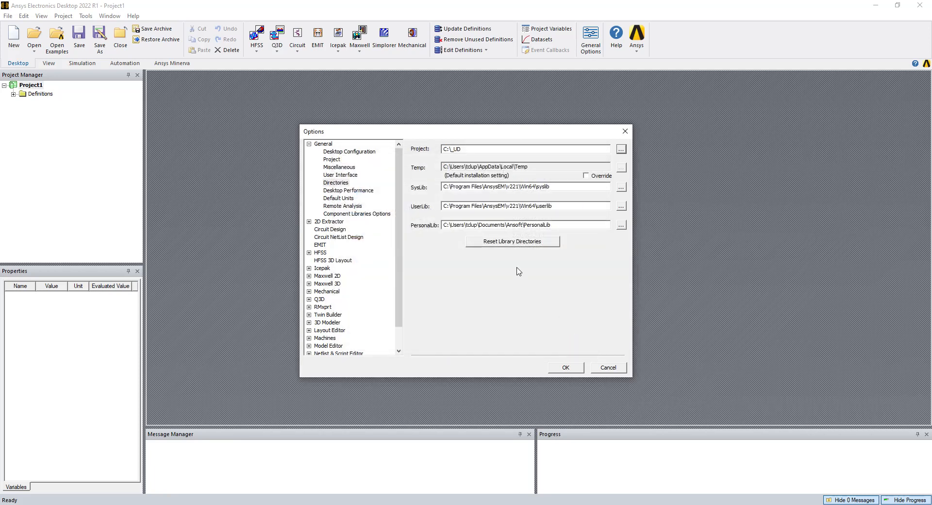
pyautogui.click(567, 369)
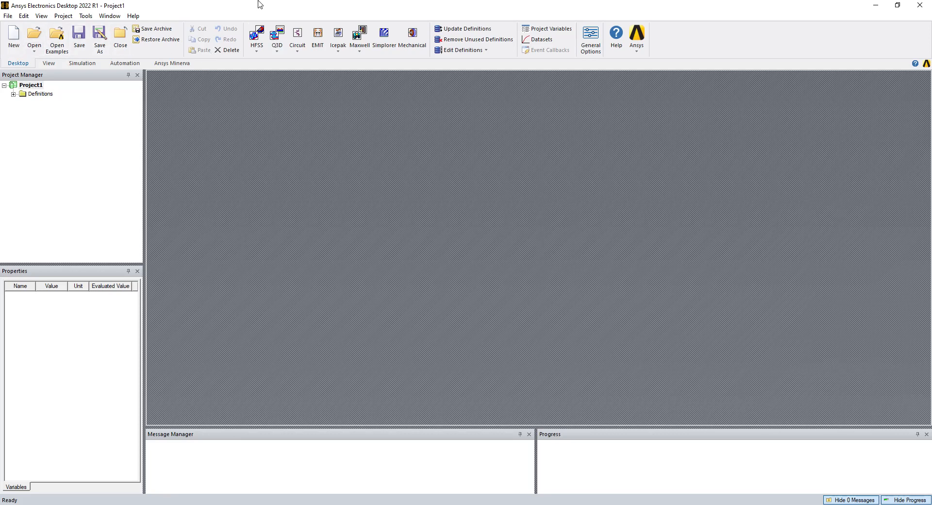
# Insert a Circuit design with the technology set to None, and display the component libraries as a component tree.
pyautogui.click(257, 52)
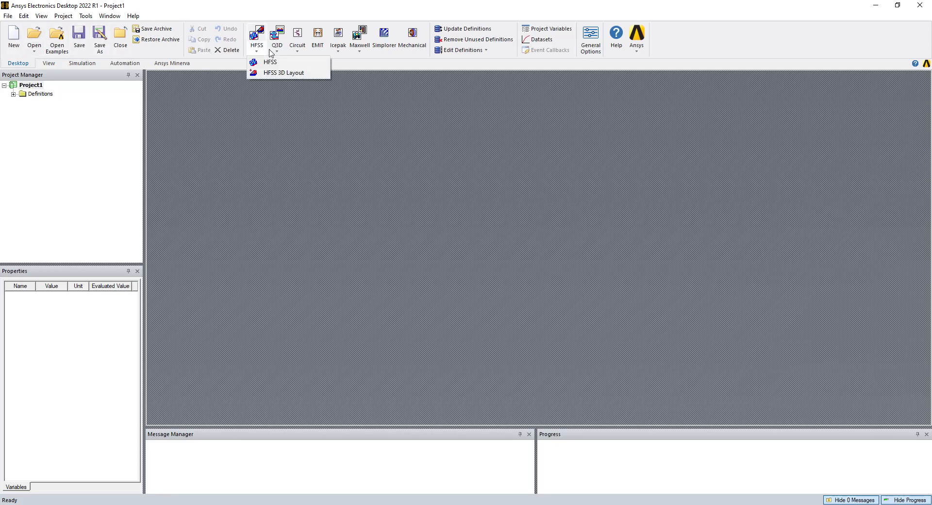
pyautogui.click(279, 53)
pyautogui.click(299, 53)
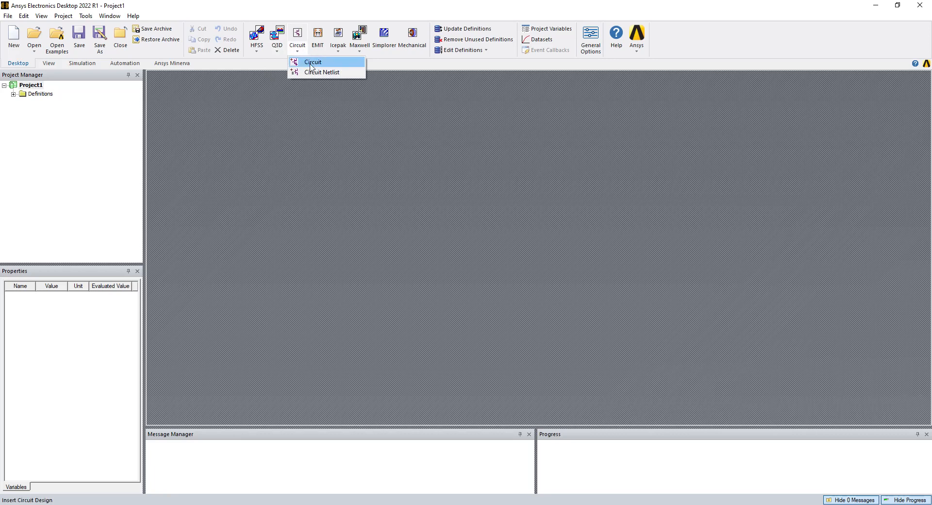
pyautogui.click(311, 62)
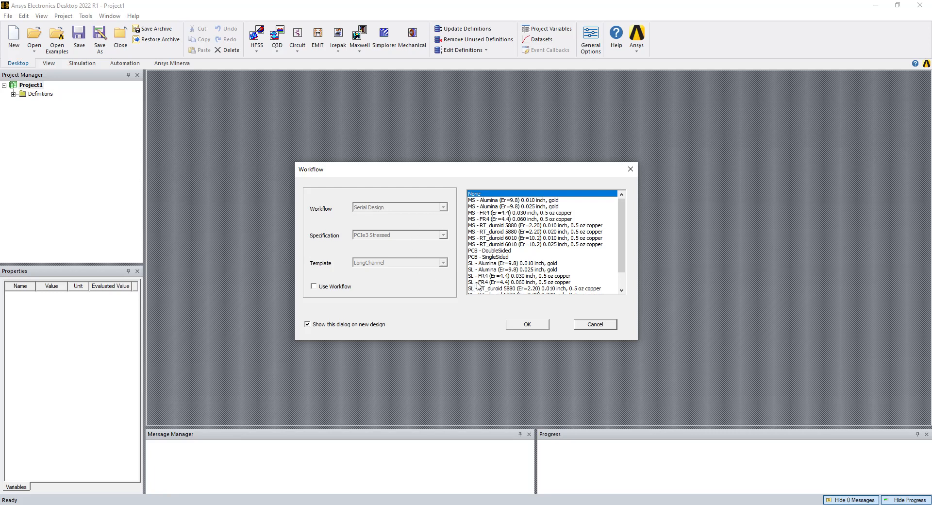
pyautogui.click(531, 328)
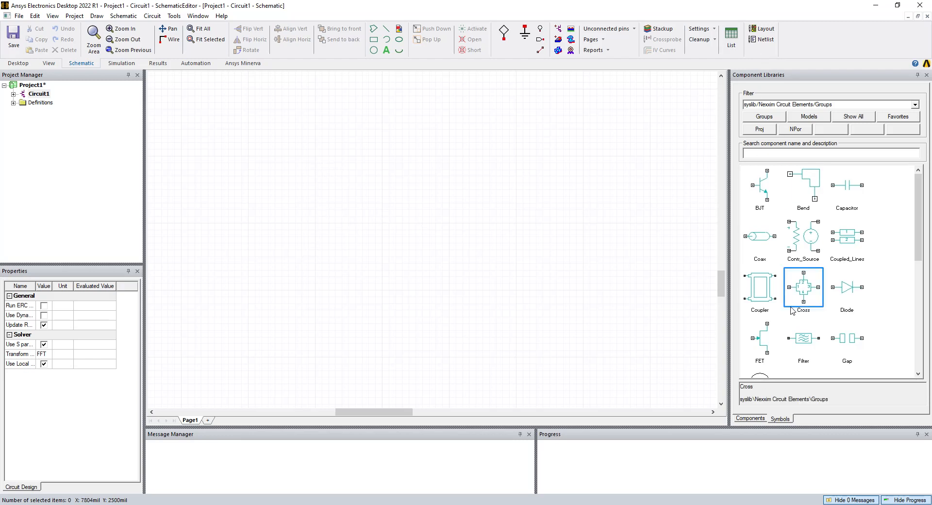
pyautogui.click(751, 420)
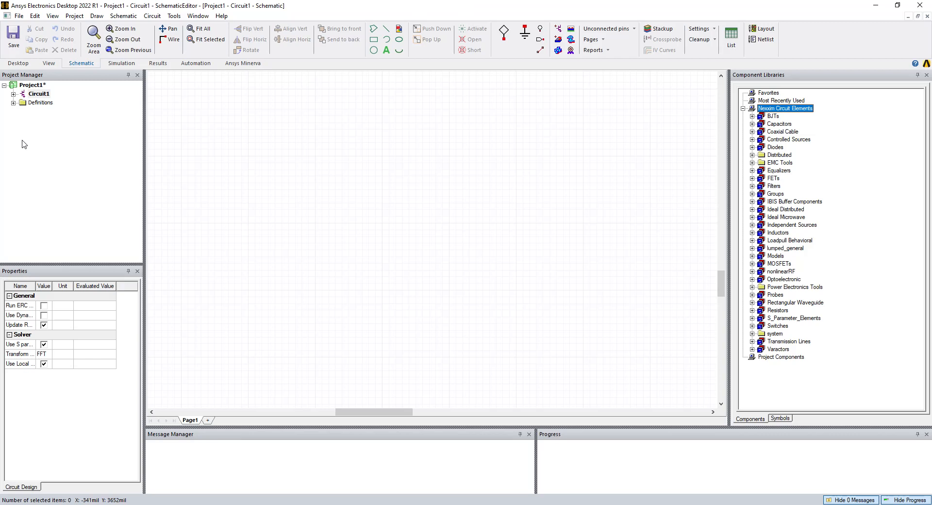
# Expand the Circuit1 design in the project tree and rename the project as Starter.
pyautogui.click(13, 94)
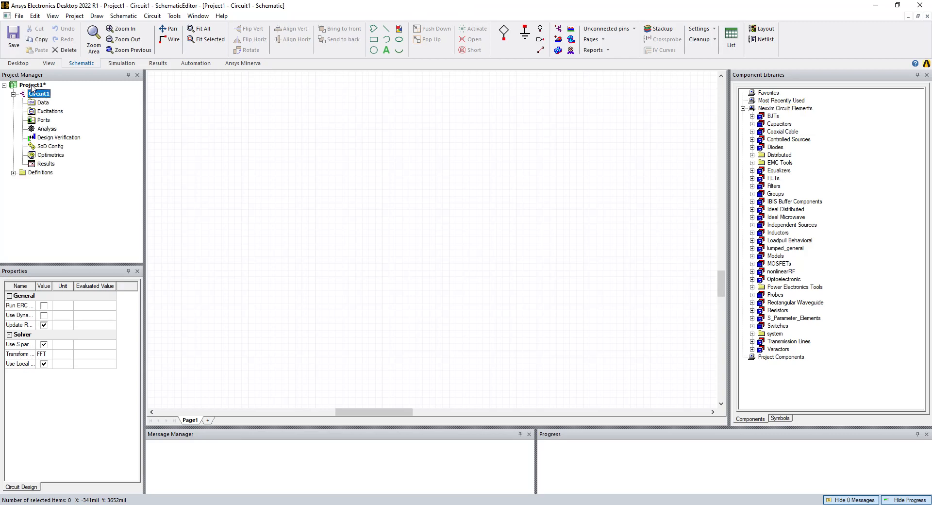
pyautogui.click(32, 85)
pyautogui.rightClick(29, 86)
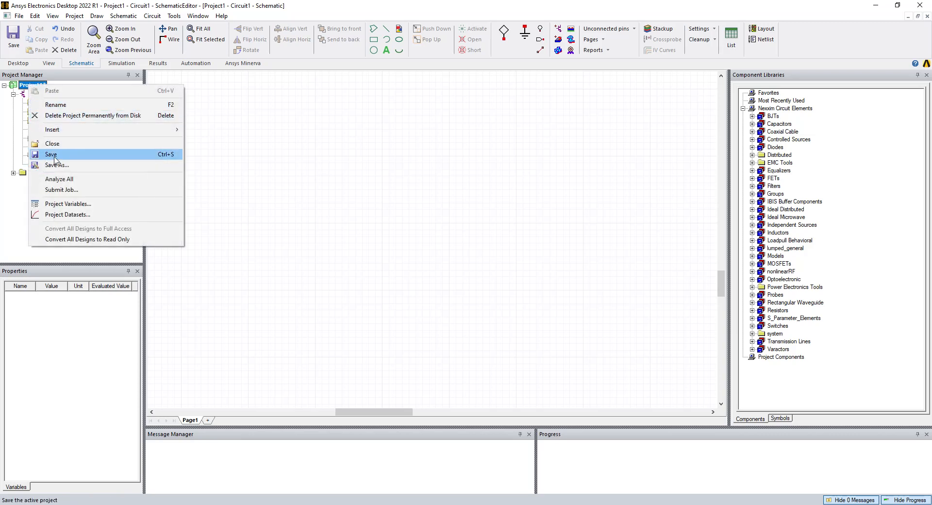
pyautogui.click(57, 107)
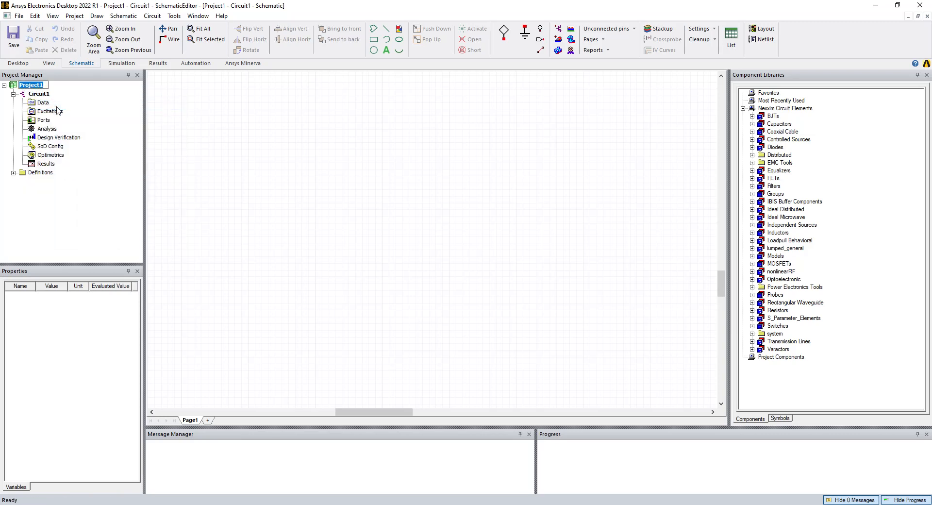
pyautogui.write('Starter')
pyautogui.press('Return')
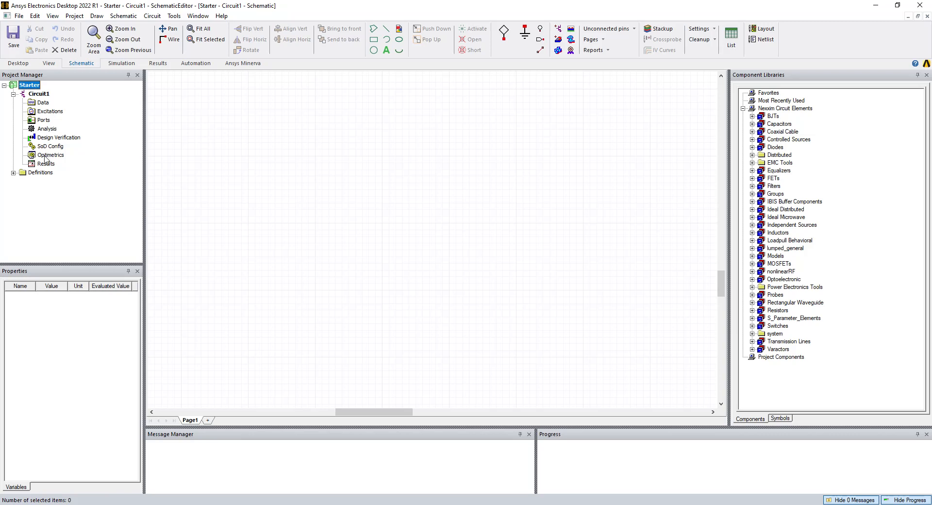
# Place two interface ports side by side on the Circuit1 schematic and finish the port placement.
pyautogui.click(35, 95)
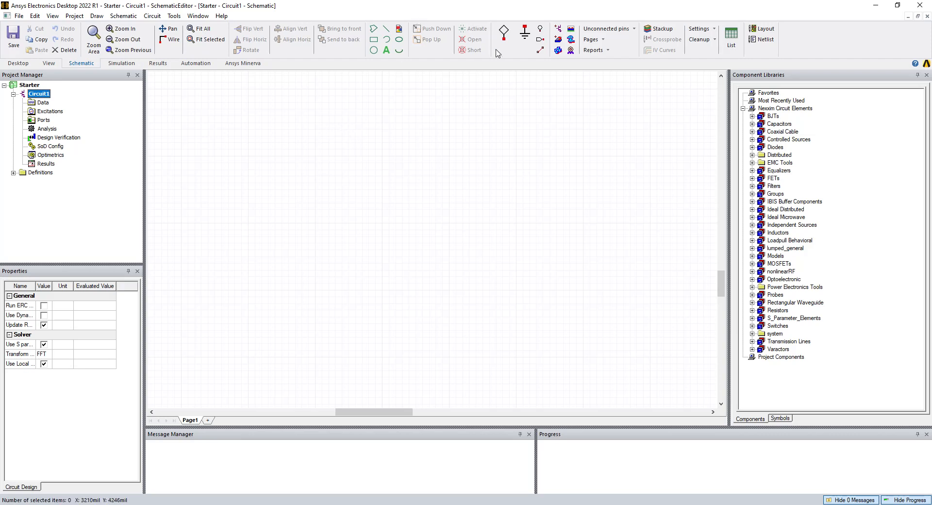
pyautogui.click(504, 35)
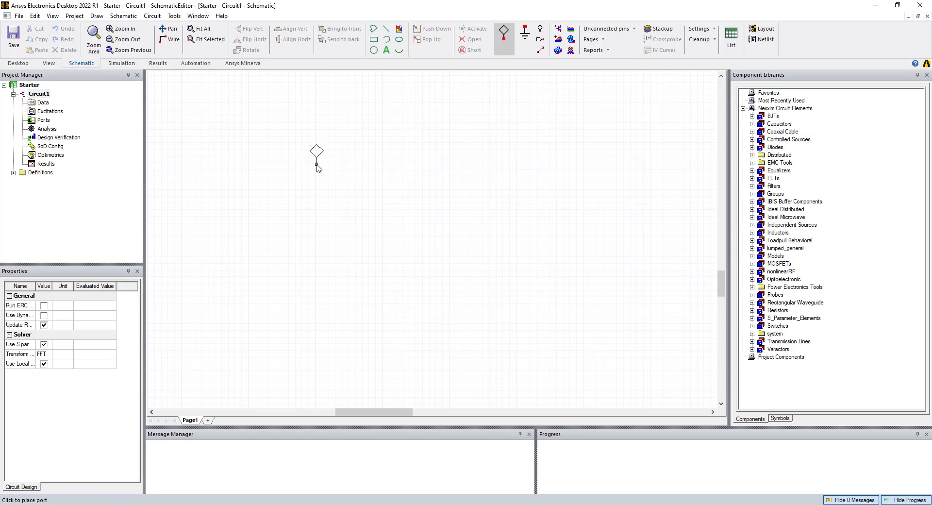
pyautogui.click(316, 164)
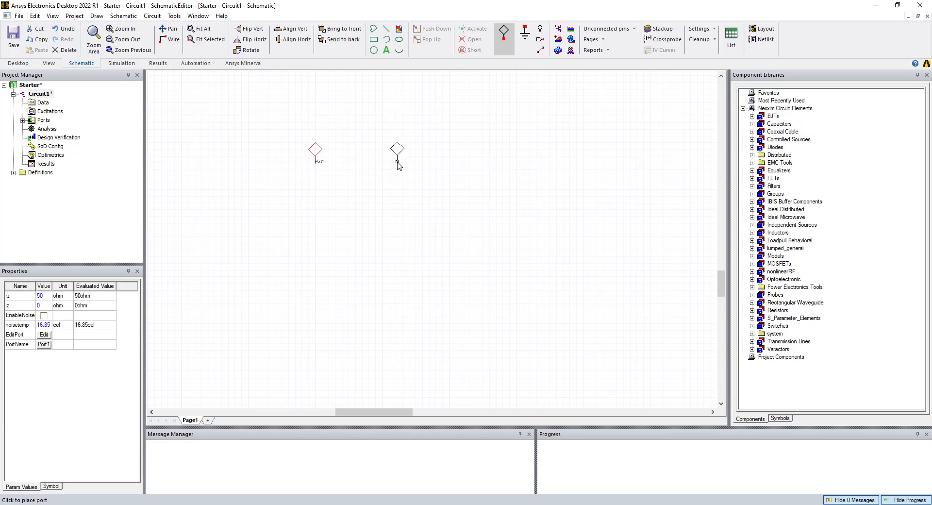
pyautogui.click(397, 164)
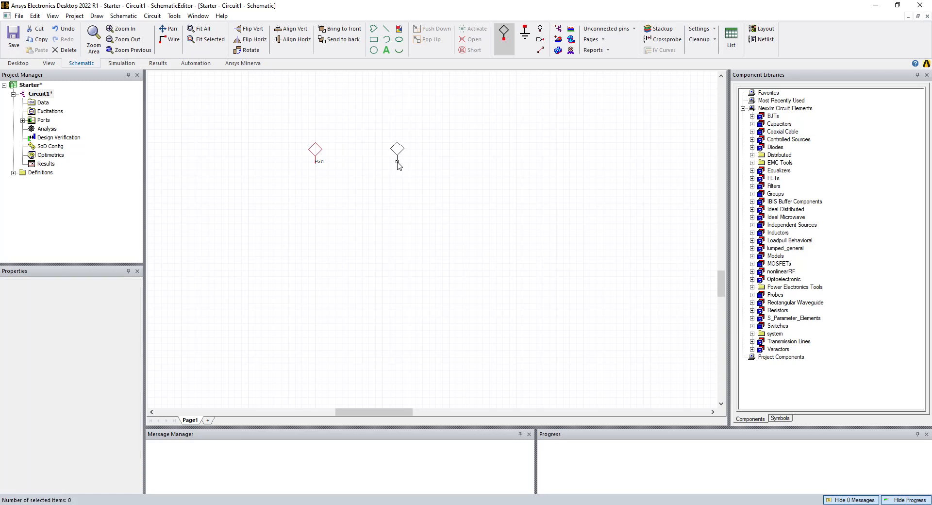
pyautogui.rightClick(419, 157)
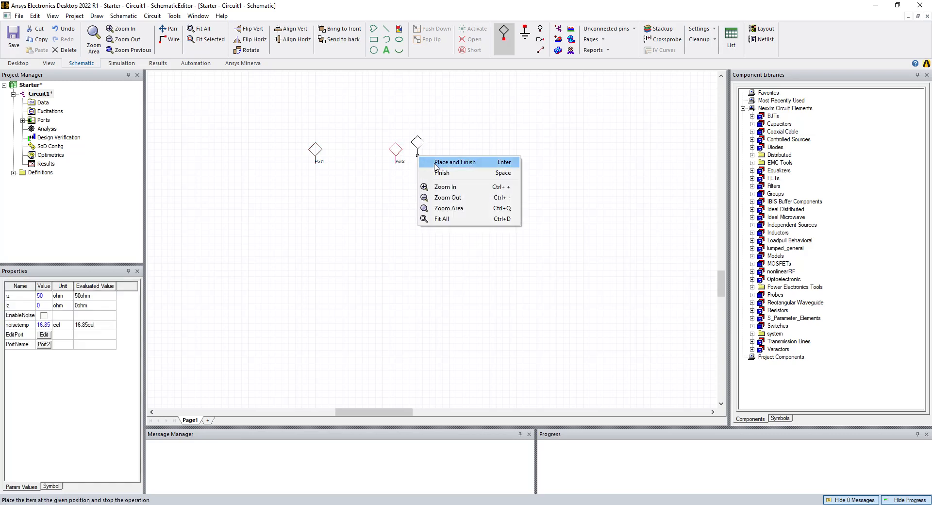
pyautogui.click(480, 177)
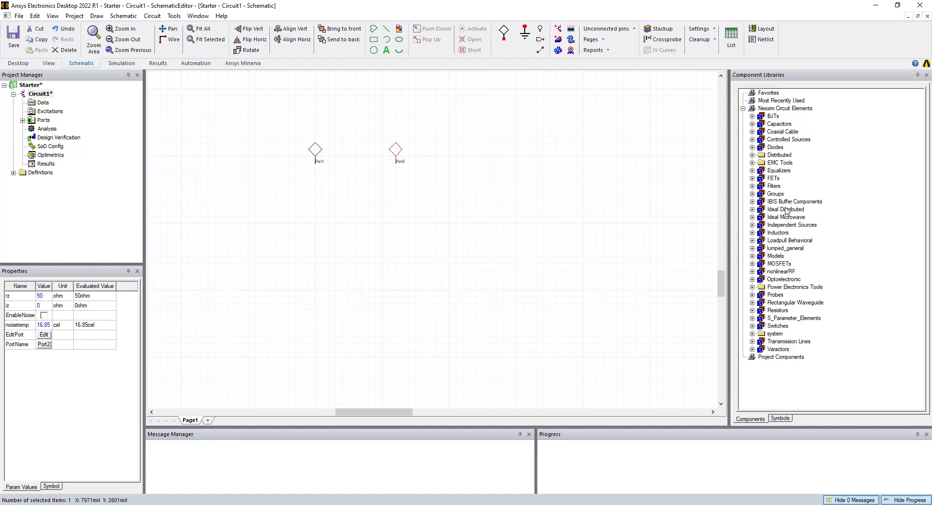
# Place one ideal TRLE_NX transmission line with electrical length between Port1 and Port2, then finish the placement.
pyautogui.click(753, 209)
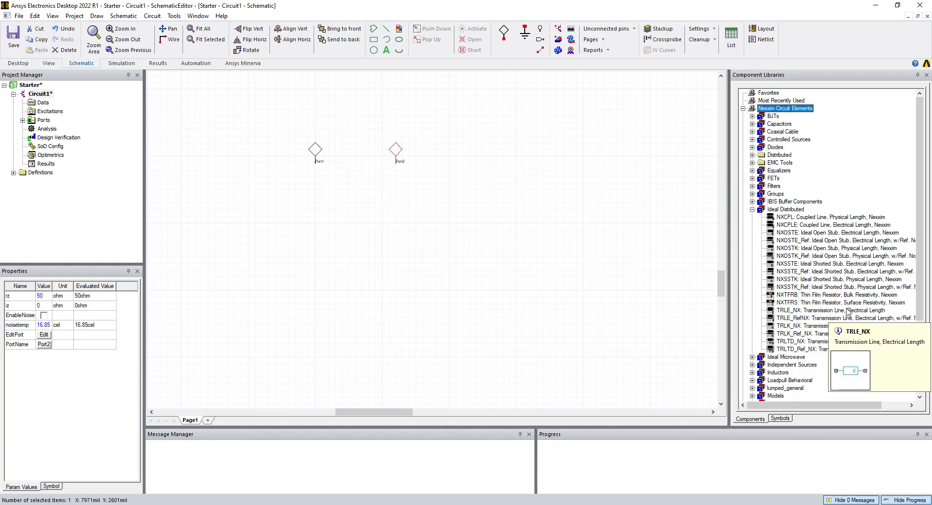
pyautogui.click(810, 311)
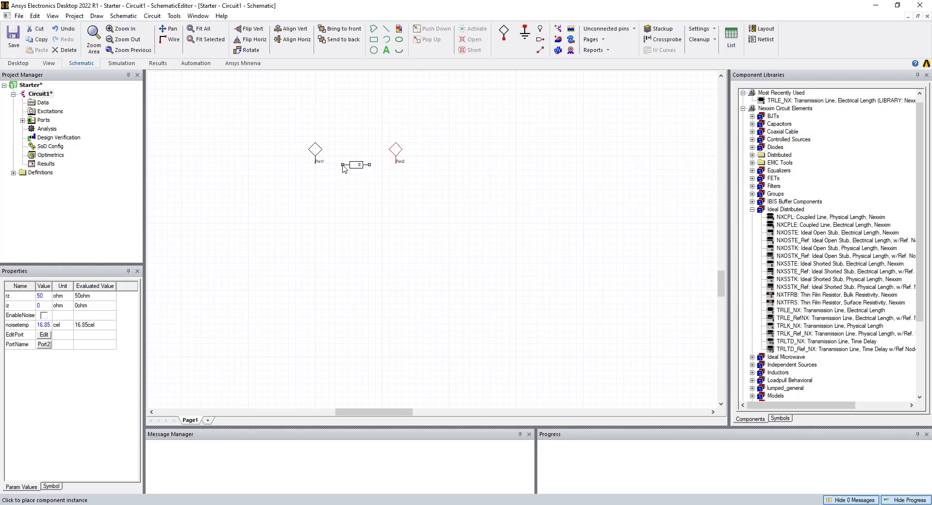
pyautogui.click(343, 166)
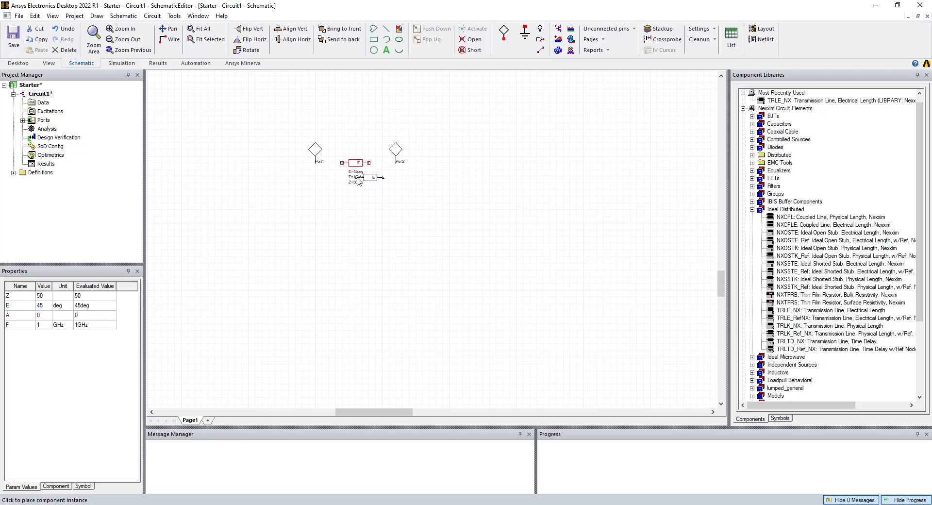
pyautogui.press('Escape')
pyautogui.click(373, 187)
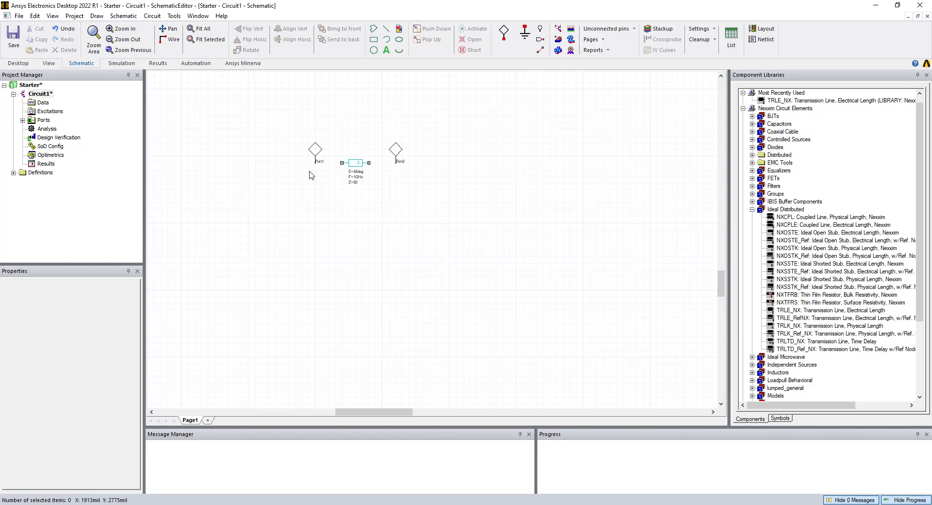
# Wire Port1 to one end of the transmission line and the other end to Port2.
pyautogui.hotkey('ctrl', 'd')
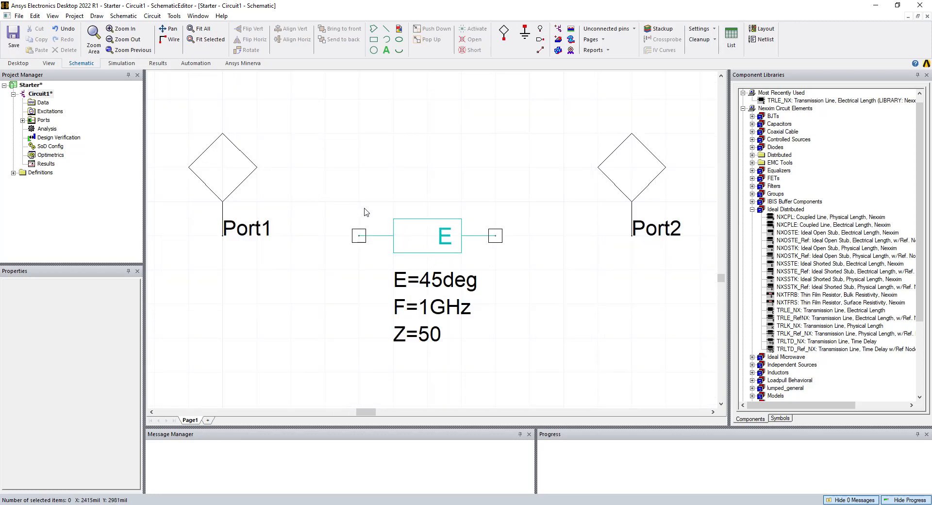
pyautogui.scroll(-1, 368, 212)
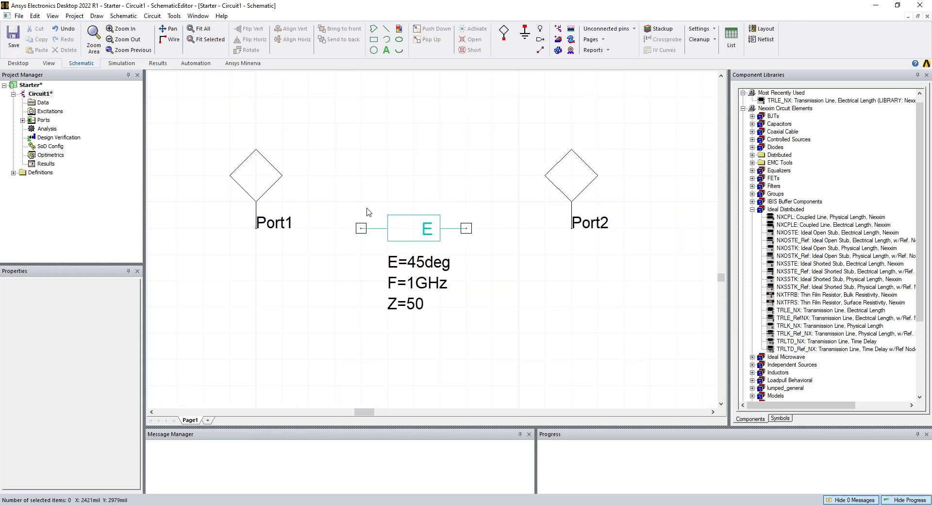
pyautogui.scroll(-2, 368, 212)
pyautogui.scroll(2, 367, 212)
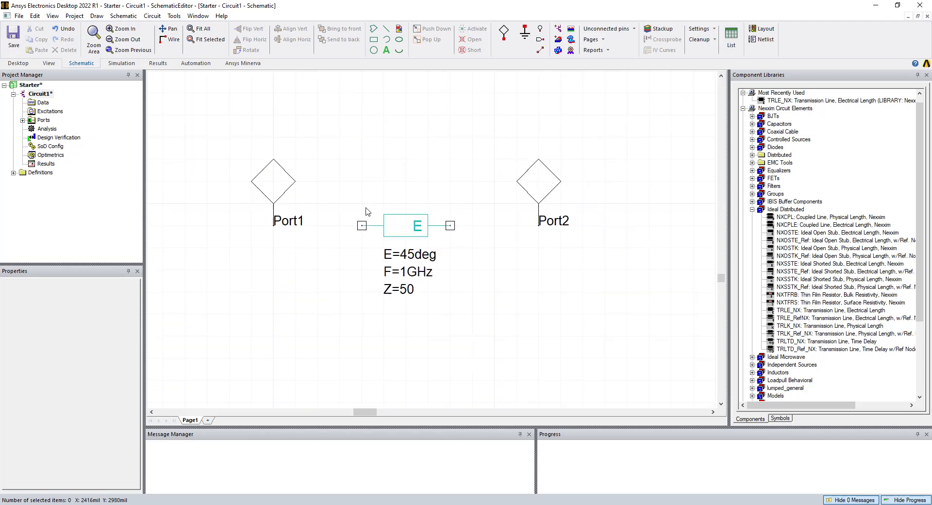
pyautogui.scroll(-1, 368, 212)
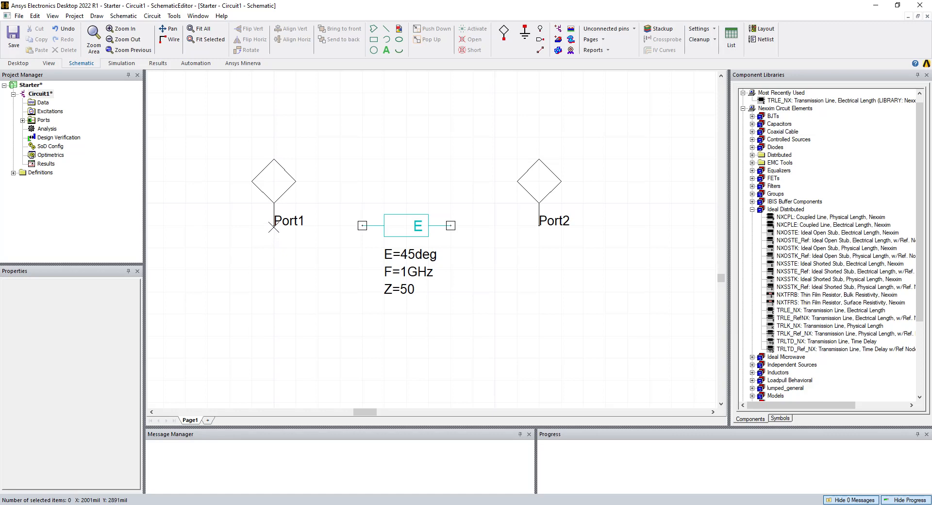
pyautogui.moveTo(274, 227); pyautogui.dragTo(362, 225)
pyautogui.click(451, 225)
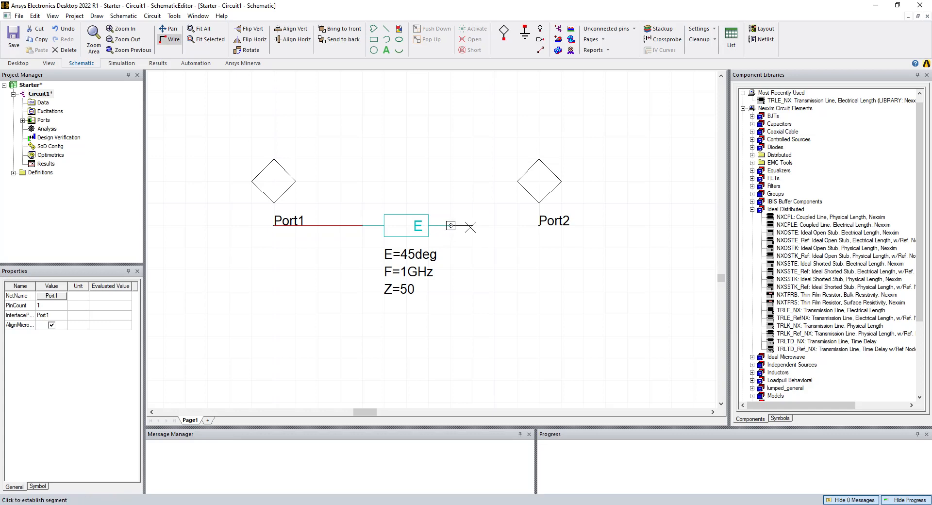
pyautogui.click(539, 226)
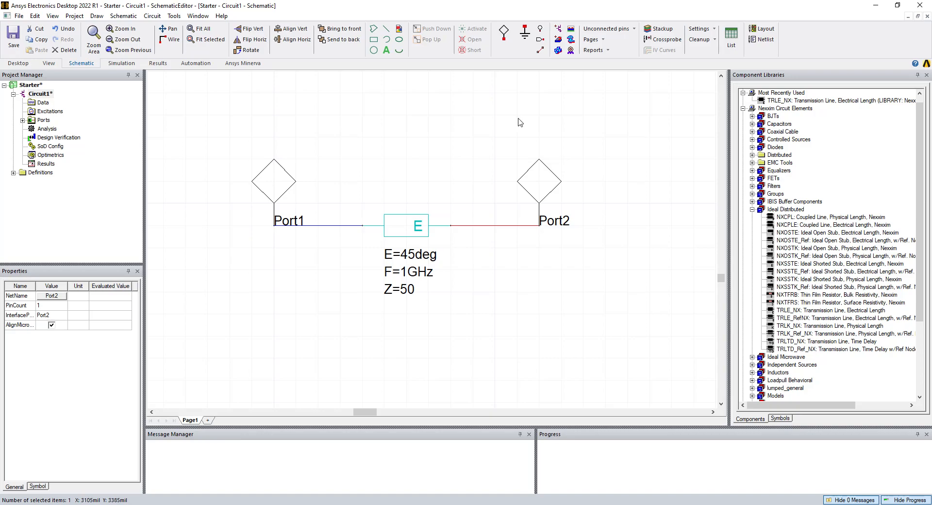
# Minimize the schematic window and switch to the GettingStartedNotes_Part1 document in PDF-XChange Editor.
pyautogui.click(876, 5)
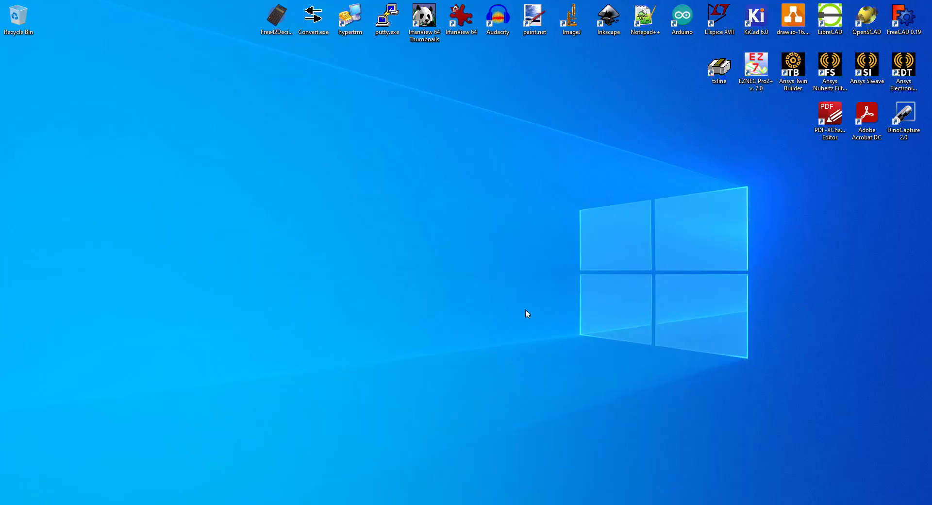
pyautogui.hotkey('alt', 'Tab')
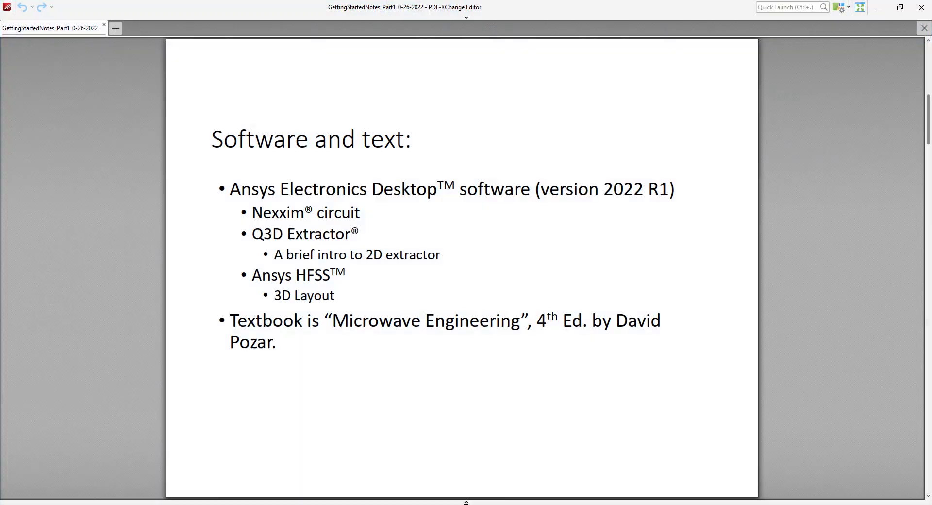
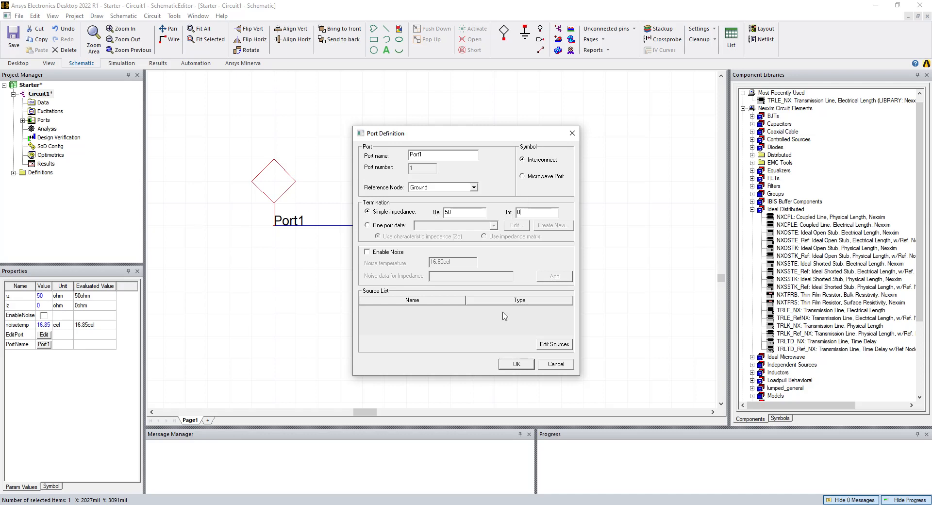
# Accept Port1's definition and set the real part of Port2's simple impedance to 100.
pyautogui.click(516, 364)
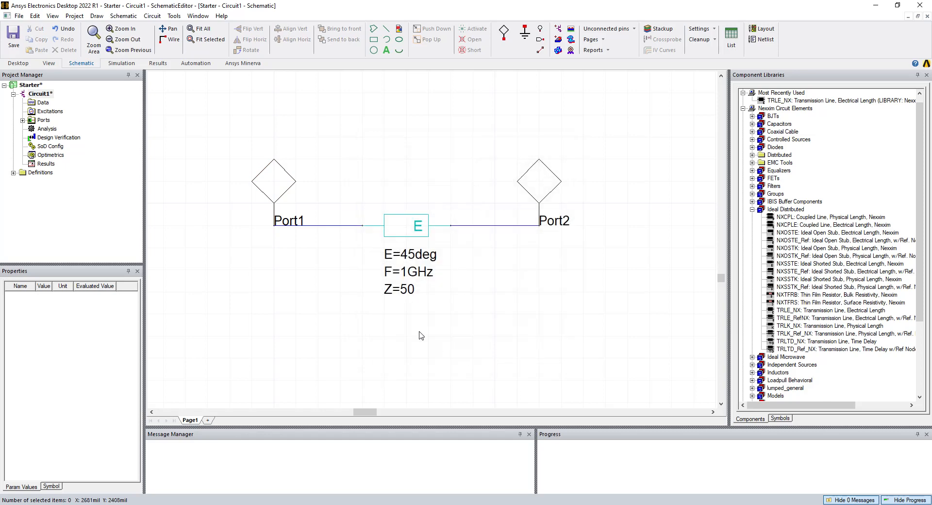
pyautogui.doubleClick(539, 191)
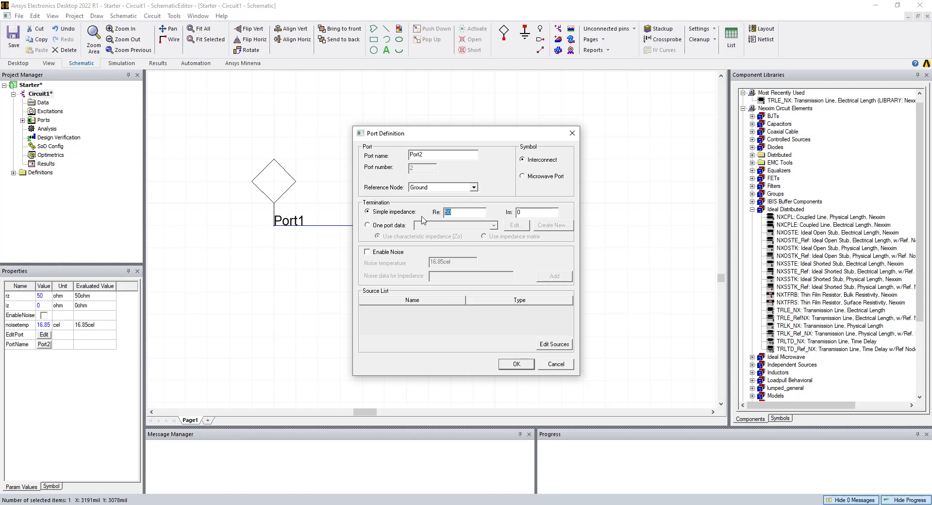
pyautogui.write('7')
pyautogui.moveTo(464, 214); pyautogui.dragTo(436, 217)
pyautogui.write('100')
pyautogui.click(515, 365)
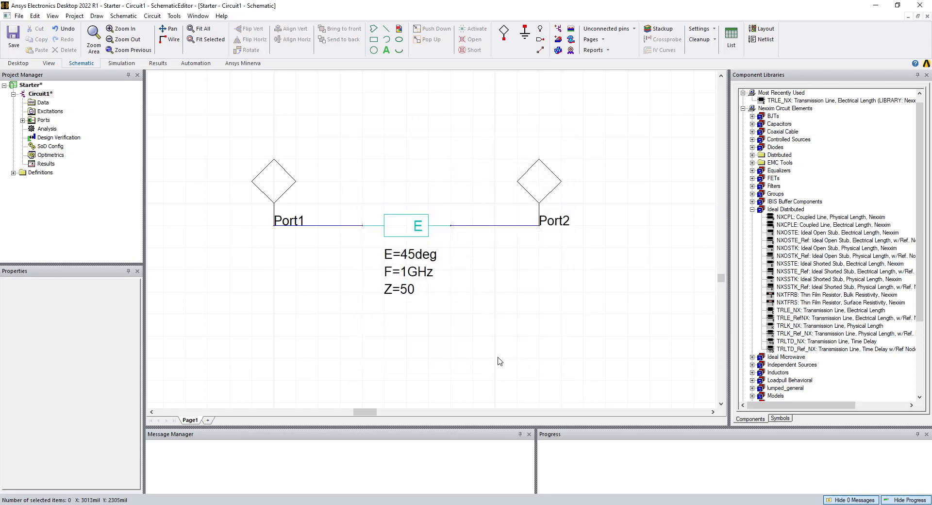
# Replace the transmission line with a direct wire between the two ports, and reopen and accept Port2's definition.
pyautogui.click(398, 230)
pyautogui.press('Delete')
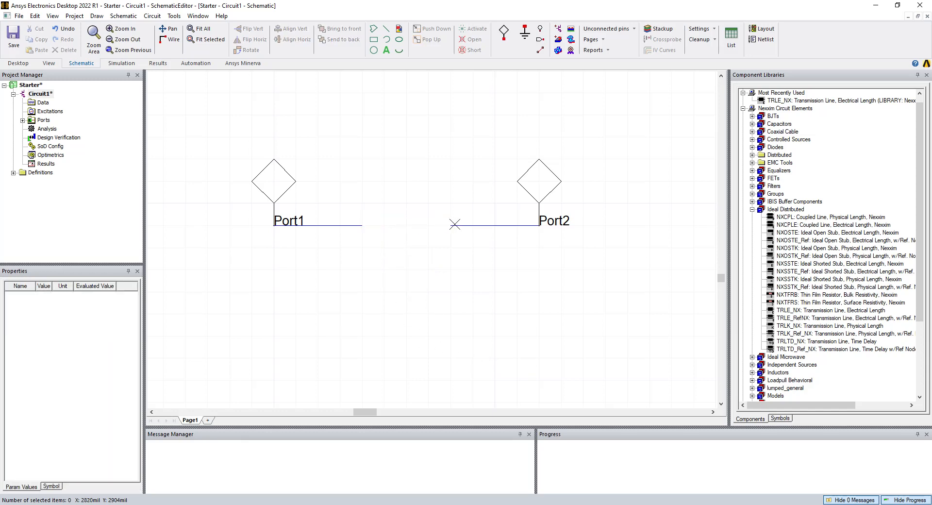
pyautogui.hotkey('ctrl', 'w')
pyautogui.click(451, 226)
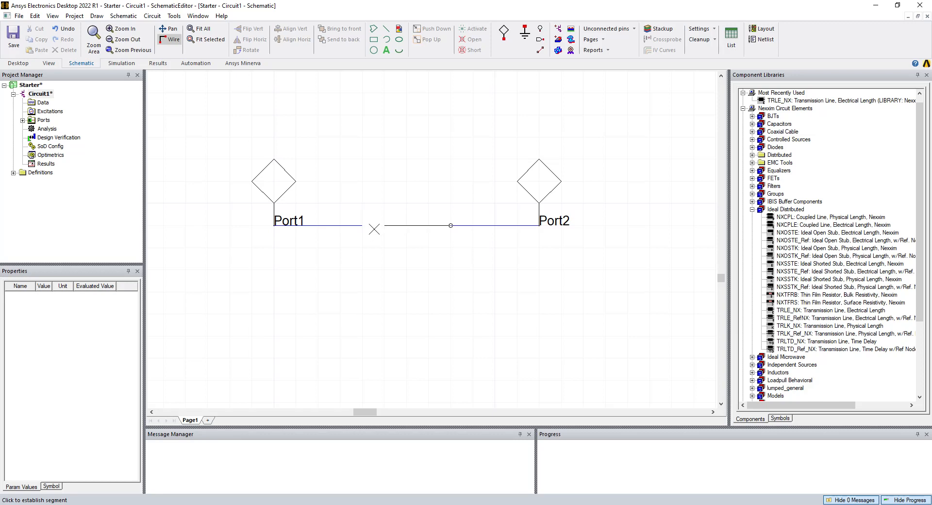
pyautogui.click(363, 226)
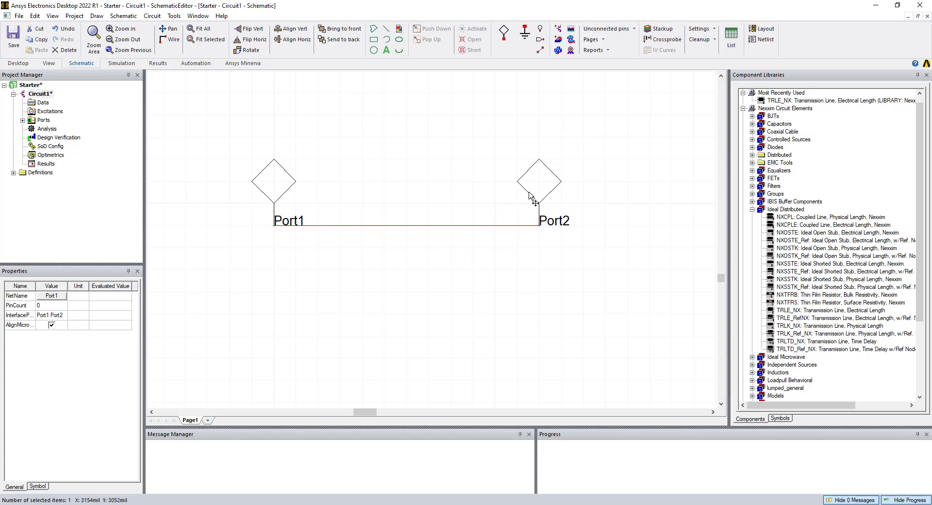
pyautogui.doubleClick(531, 194)
pyautogui.click(519, 365)
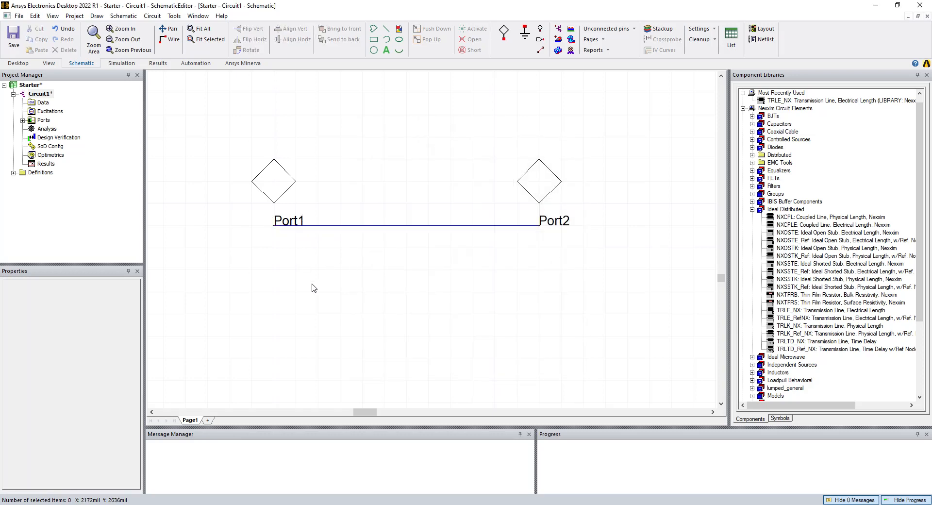
# Expand the ports in the project tree and add a Nexxim Linear Network Analysis solution setup to the design.
pyautogui.click(22, 120)
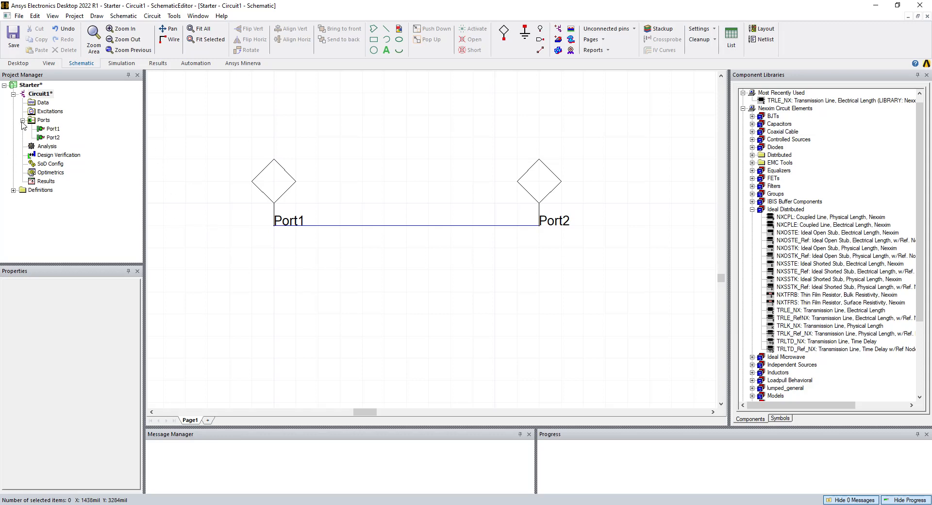
pyautogui.click(43, 147)
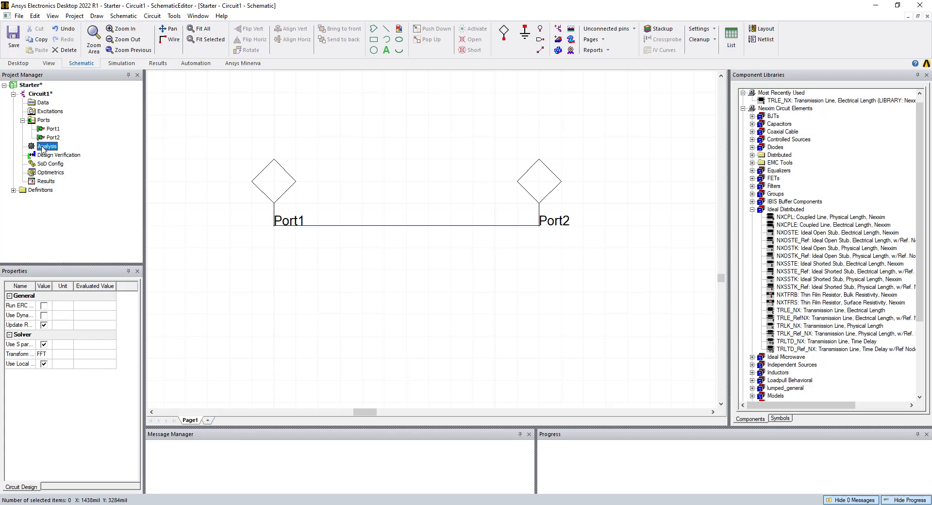
pyautogui.rightClick(43, 149)
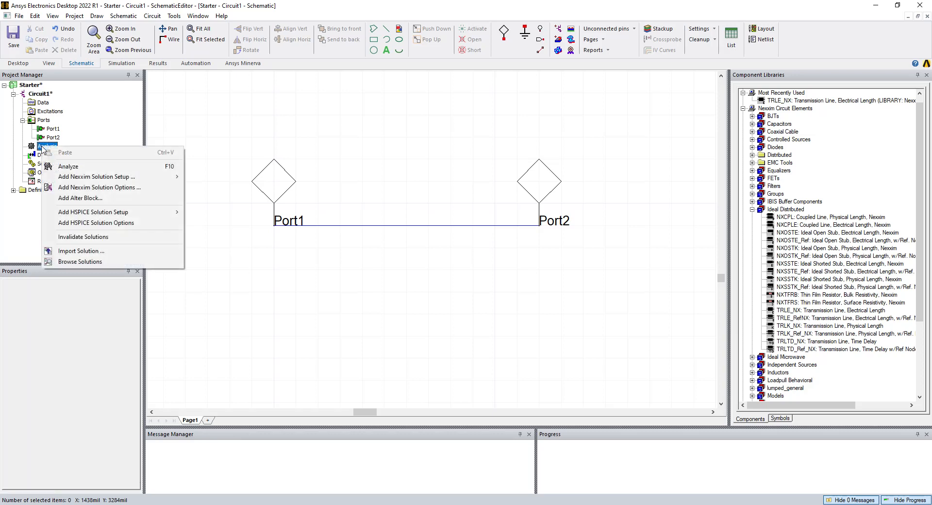
pyautogui.click(38, 147)
pyautogui.rightClick(43, 149)
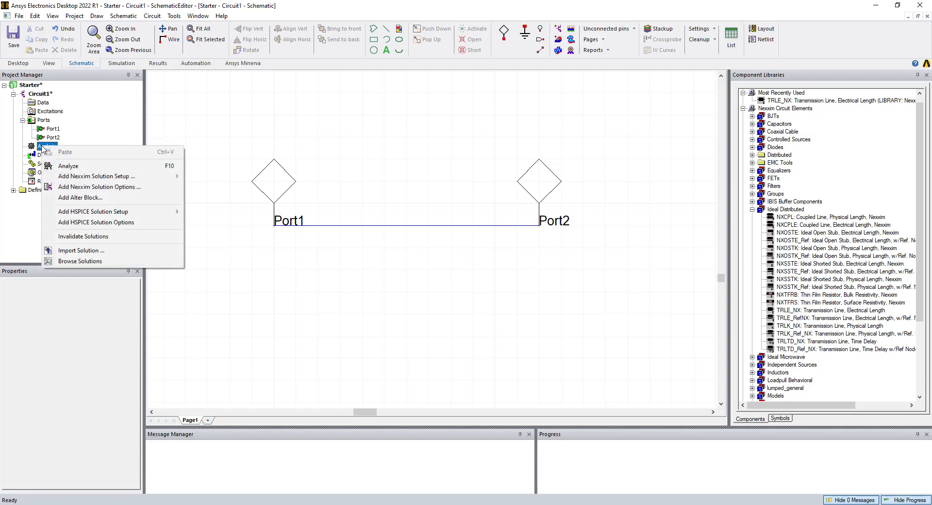
pyautogui.moveTo(95, 178)
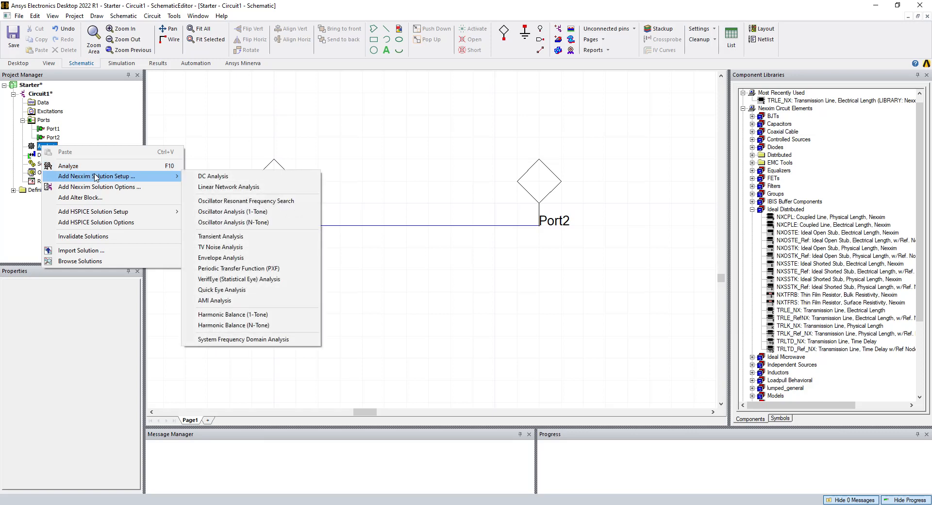
pyautogui.click(217, 189)
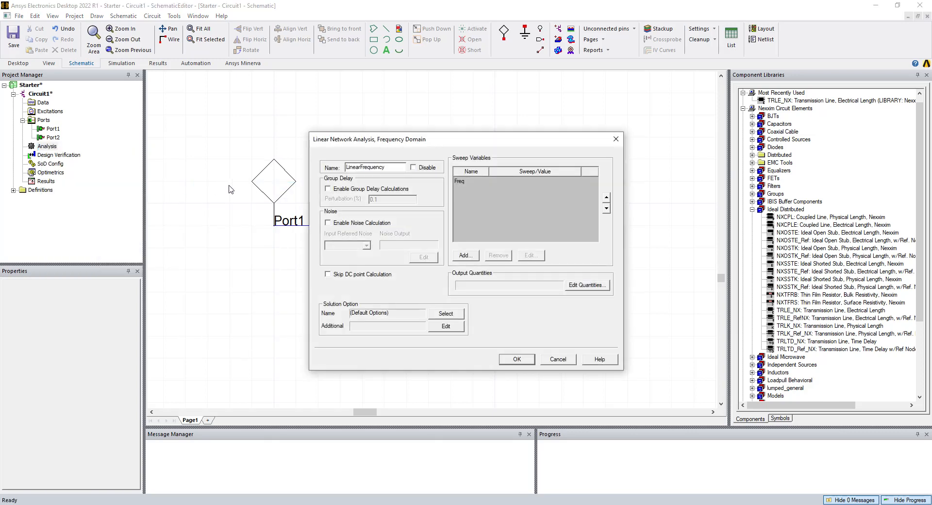
# Define the Freq sweep as a linear step from 10MHz to 3GHz in 10MHz steps.
pyautogui.moveTo(425, 141); pyautogui.dragTo(409, 139)
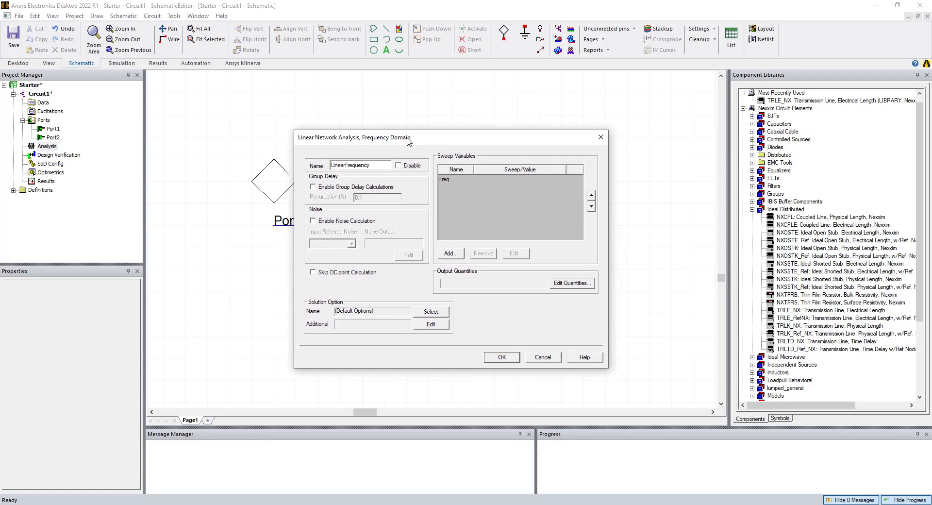
pyautogui.click(445, 180)
pyautogui.click(515, 253)
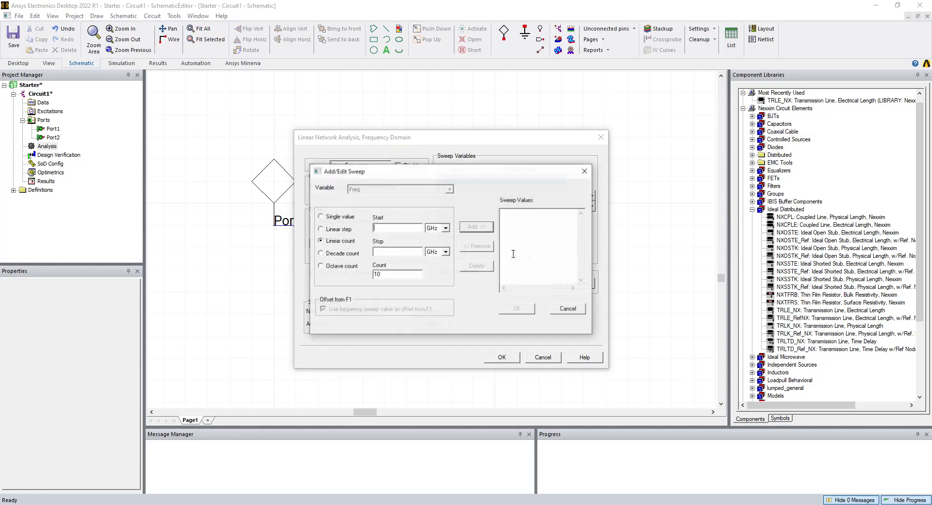
pyautogui.click(351, 235)
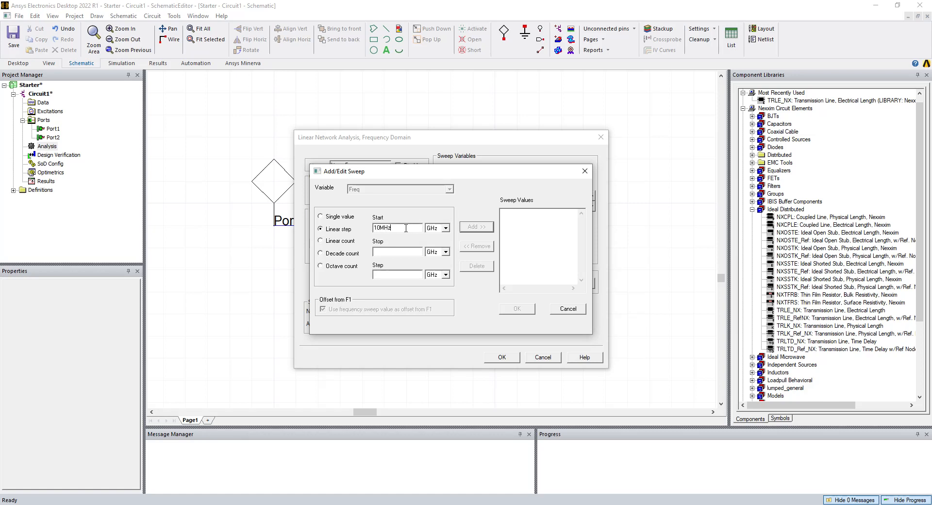
pyautogui.press('Tab')
pyautogui.click(469, 228)
pyautogui.click(517, 310)
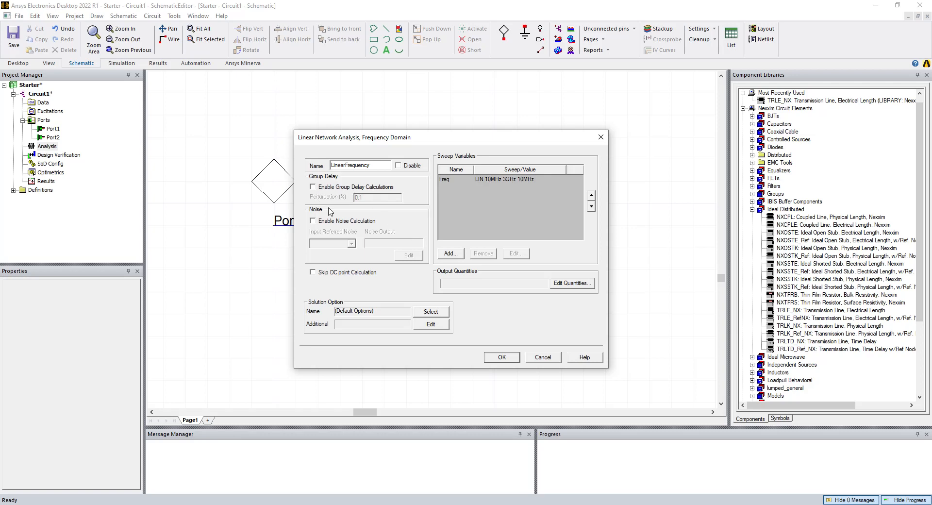
# Toggle group delay calculations on and back off, and accept the LinearFrequency analysis setup.
pyautogui.click(313, 188)
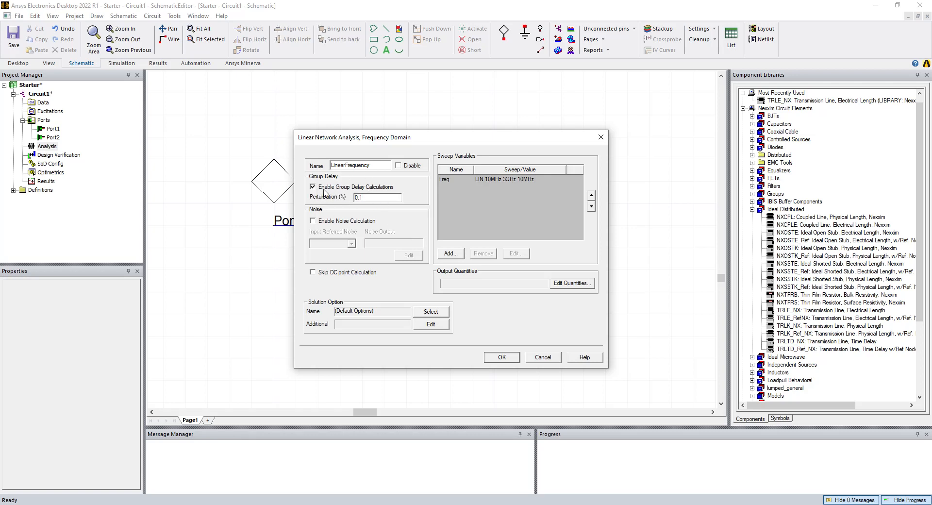
pyautogui.click(314, 188)
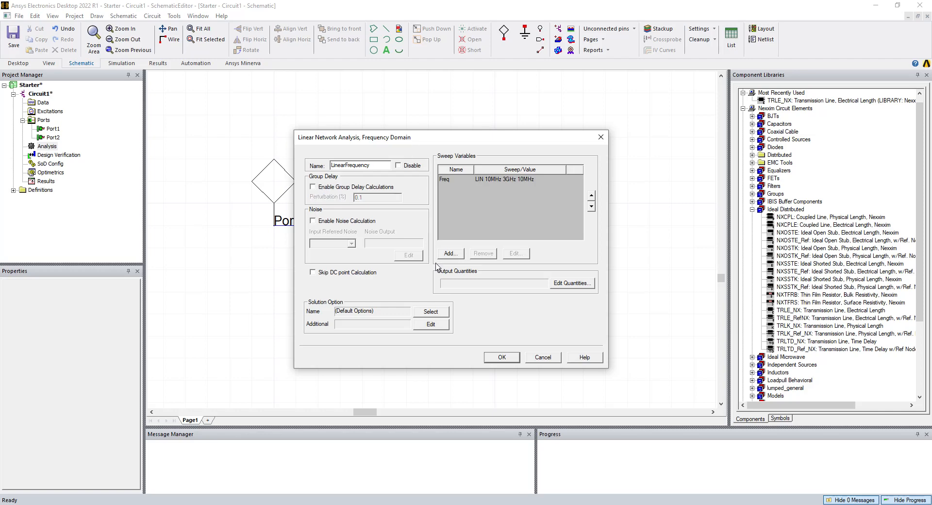
pyautogui.click(503, 358)
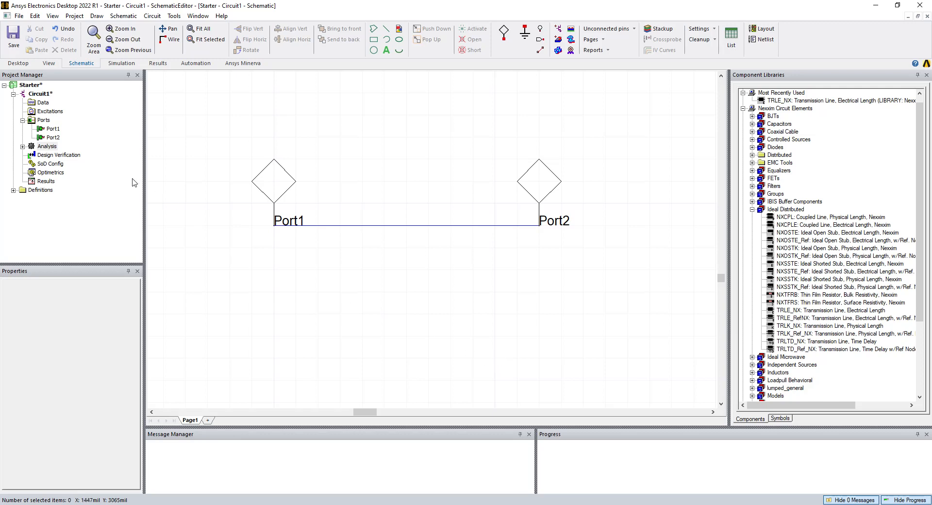
# Reopen the LinearFrequency setup under Analysis, switch group delay calculations on and off again, and accept the setup.
pyautogui.click(22, 146)
pyautogui.doubleClick(58, 154)
pyautogui.click(329, 189)
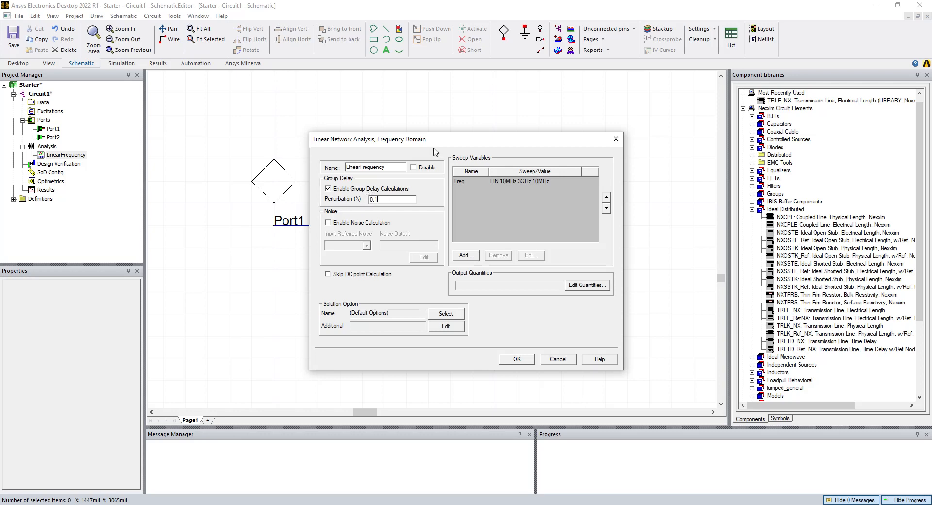
pyautogui.click(358, 189)
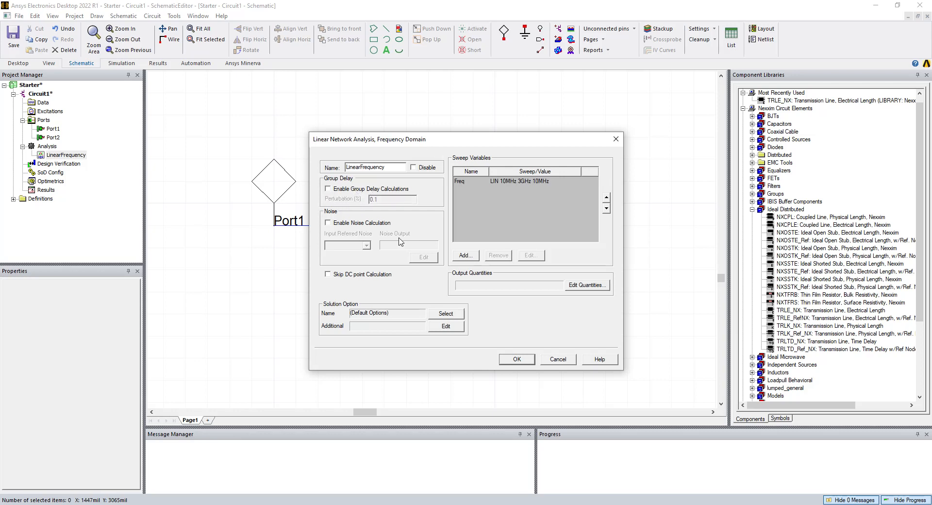
pyautogui.click(507, 359)
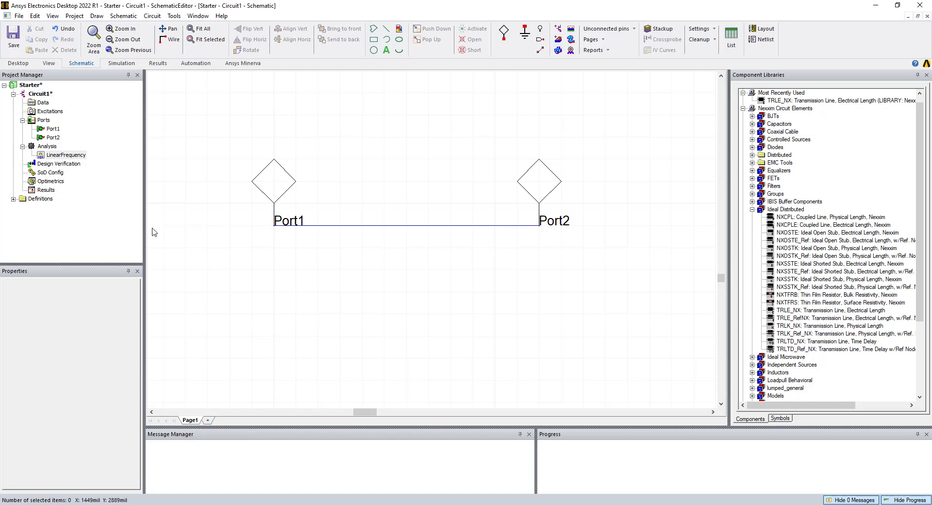
# Run the analysis of all solution setups in Circuit1.
pyautogui.rightClick(57, 155)
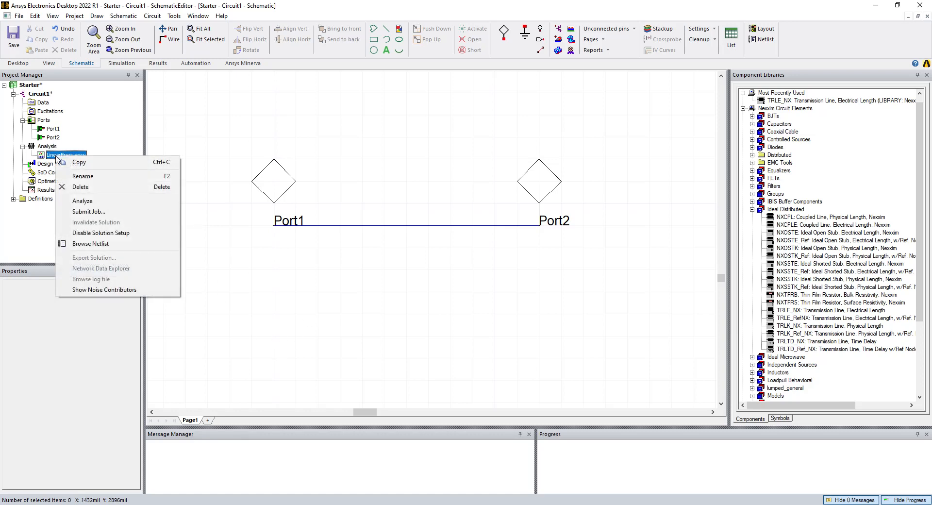
pyautogui.click(45, 148)
pyautogui.rightClick(43, 147)
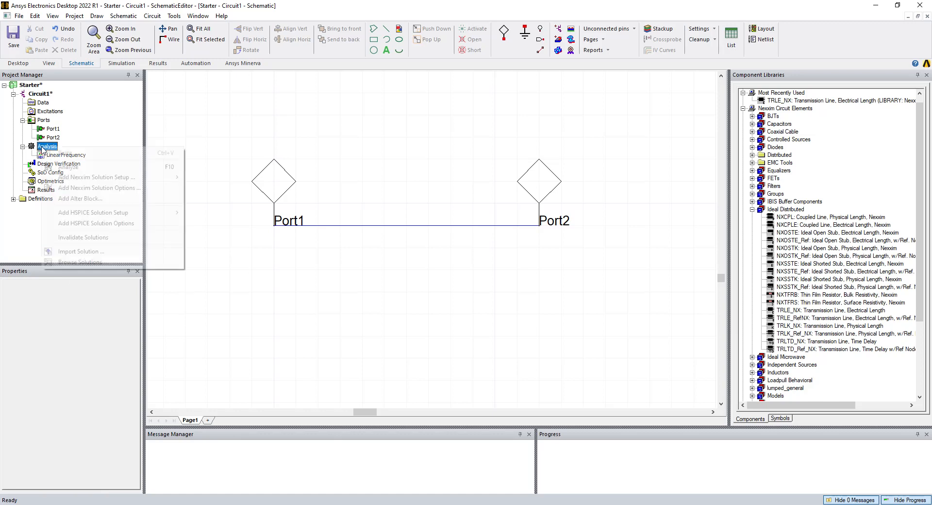
pyautogui.click(76, 168)
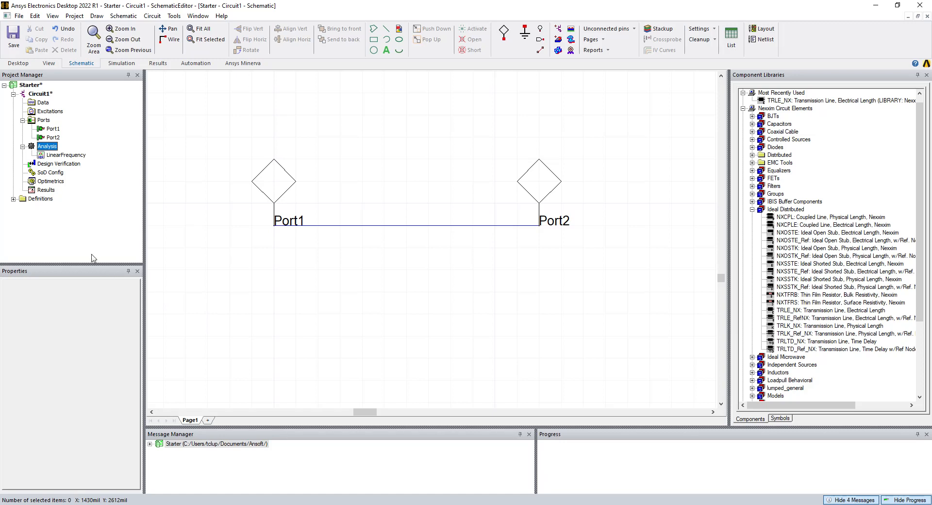
# Create a rectangular plot report of mag(S(Port1,Port1)) against Freq from the LinearFrequency solution.
pyautogui.click(40, 192)
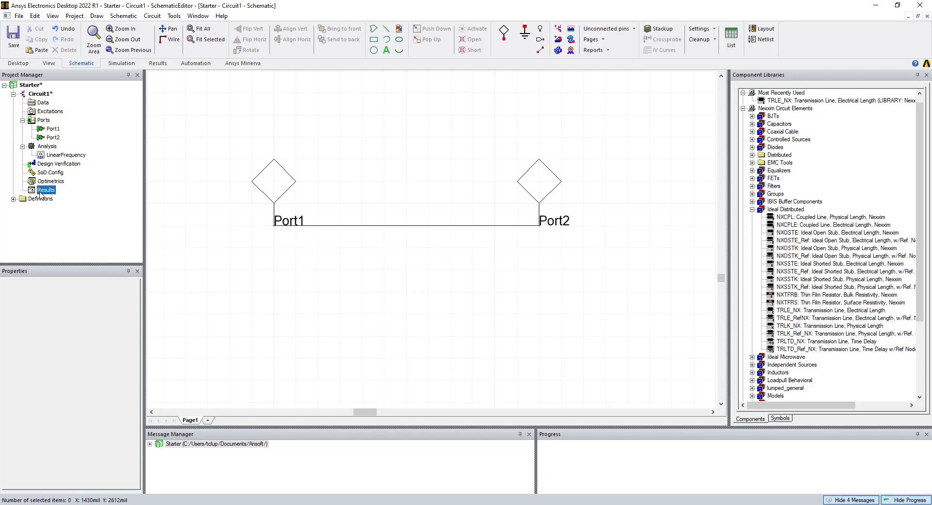
pyautogui.rightClick(42, 195)
pyautogui.moveTo(119, 212)
pyautogui.click(199, 214)
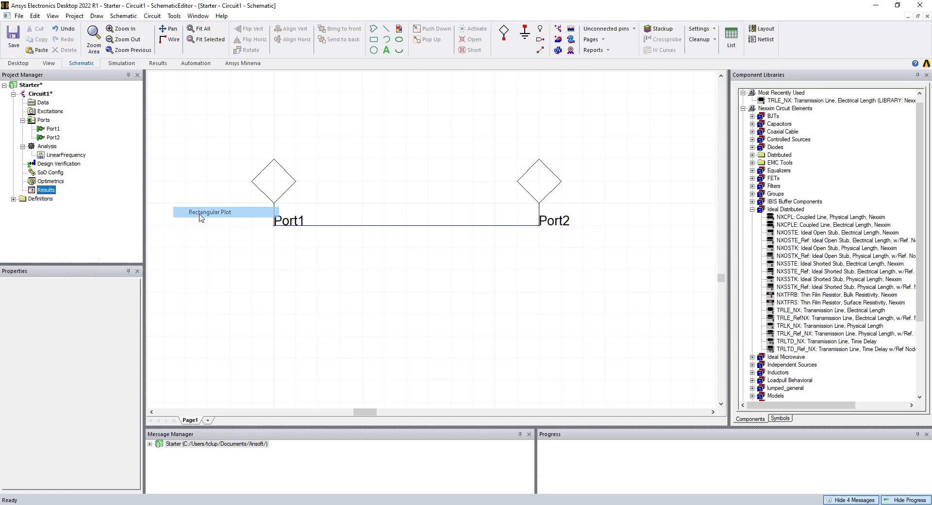
pyautogui.moveTo(178, 262)
pyautogui.mouseDown()
pyautogui.moveTo(308, 179)
pyautogui.moveTo(386, 156)
pyautogui.mouseUp()
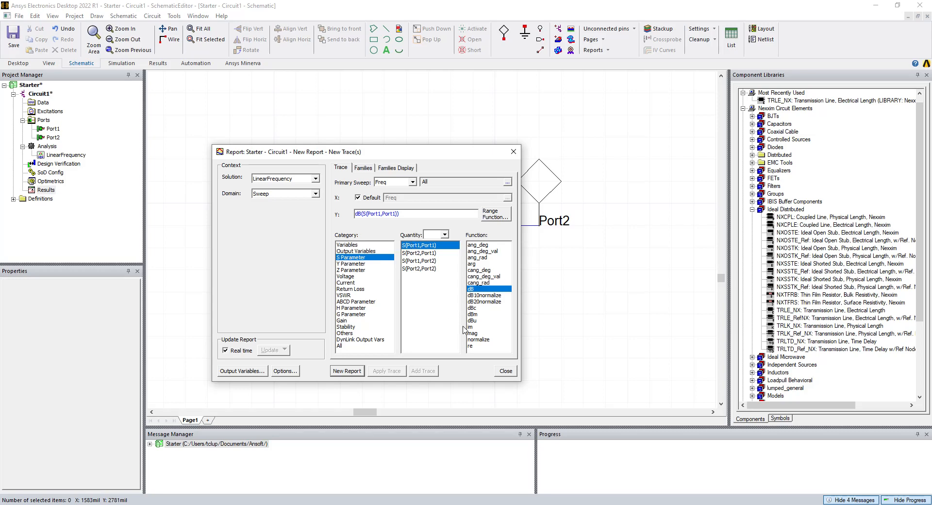
pyautogui.click(476, 333)
pyautogui.click(349, 371)
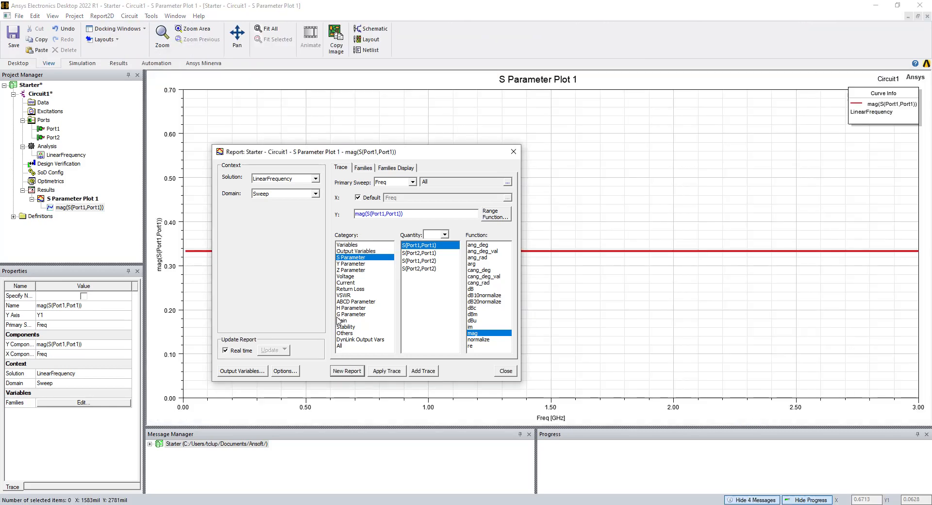
pyautogui.click(505, 371)
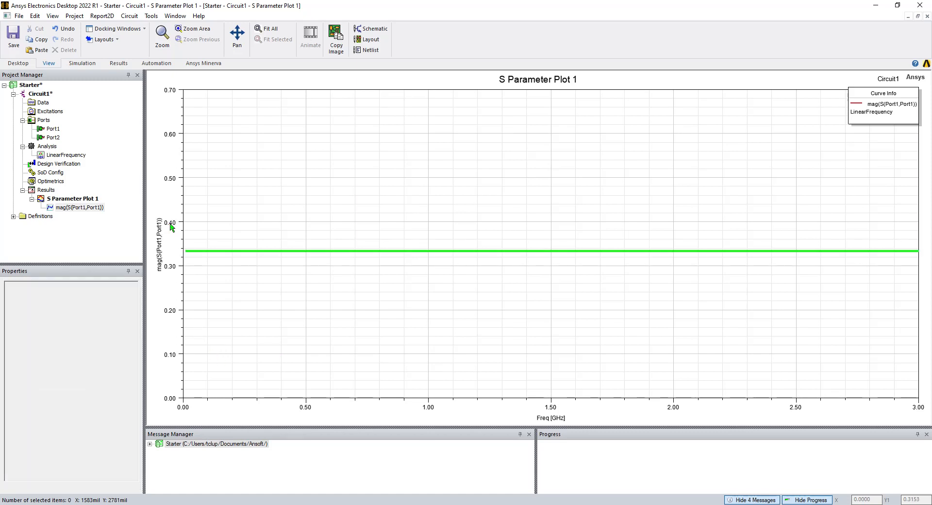
# Fix the plot's Y1 axis scaling to a minimum of 0, a maximum of 1 and a spacing of 0.1.
pyautogui.doubleClick(171, 227)
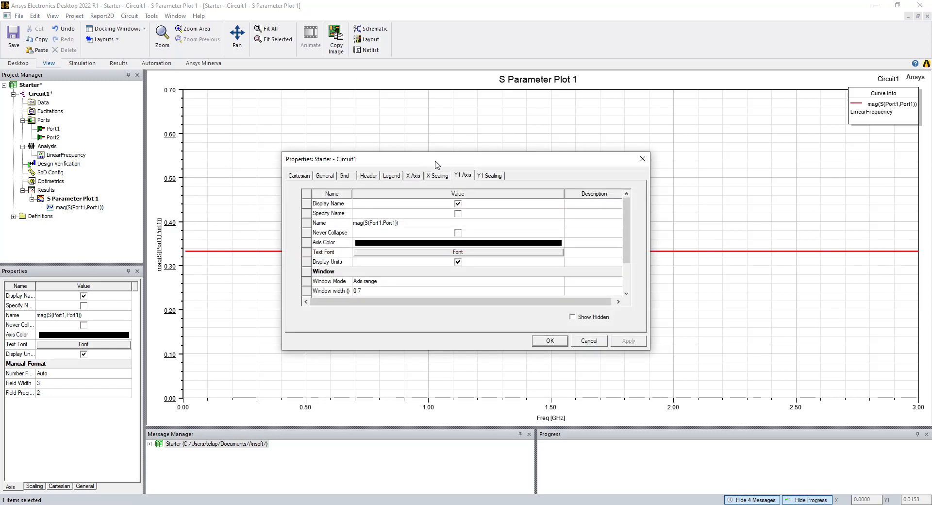
pyautogui.click(488, 175)
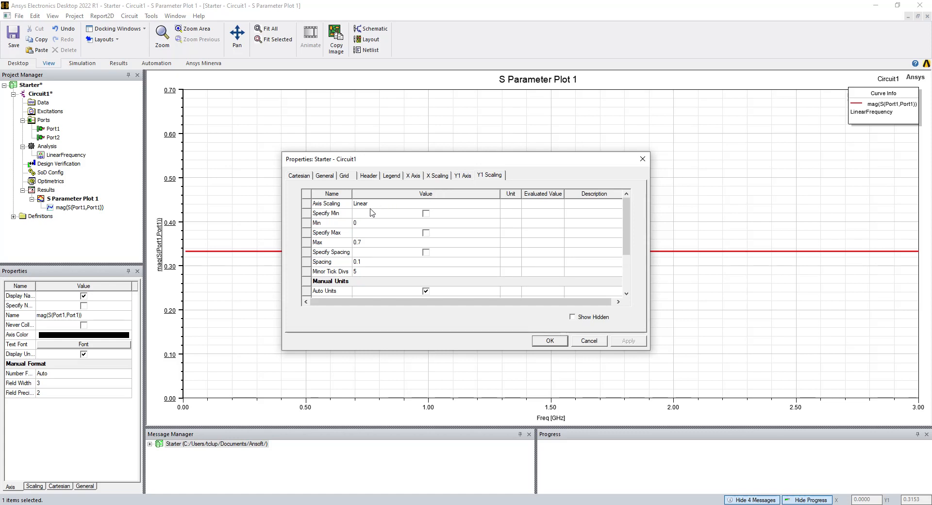
pyautogui.click(426, 213)
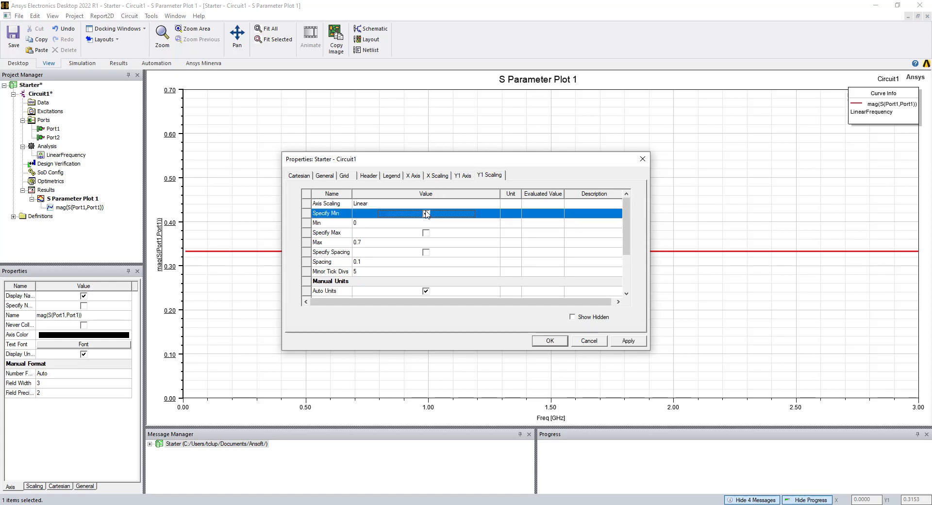
pyautogui.click(372, 224)
pyautogui.click(426, 232)
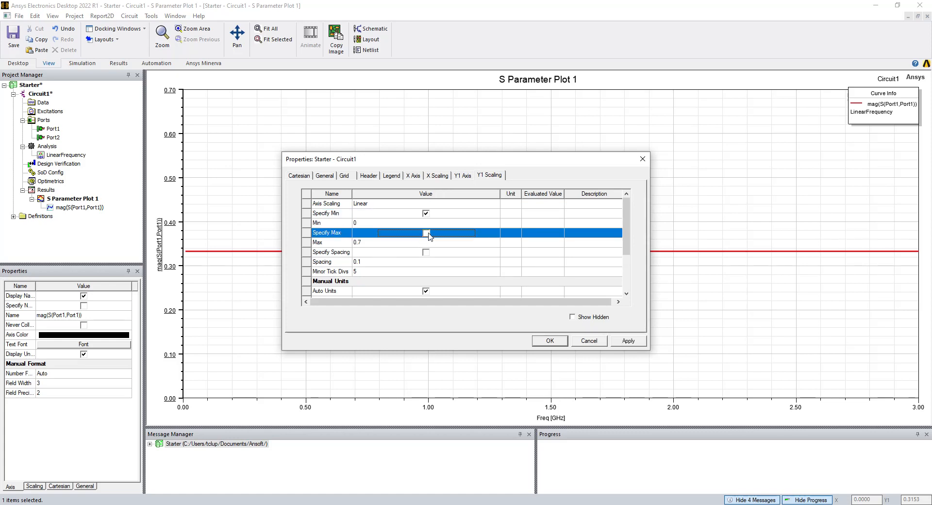
pyautogui.click(375, 245)
pyautogui.write('1')
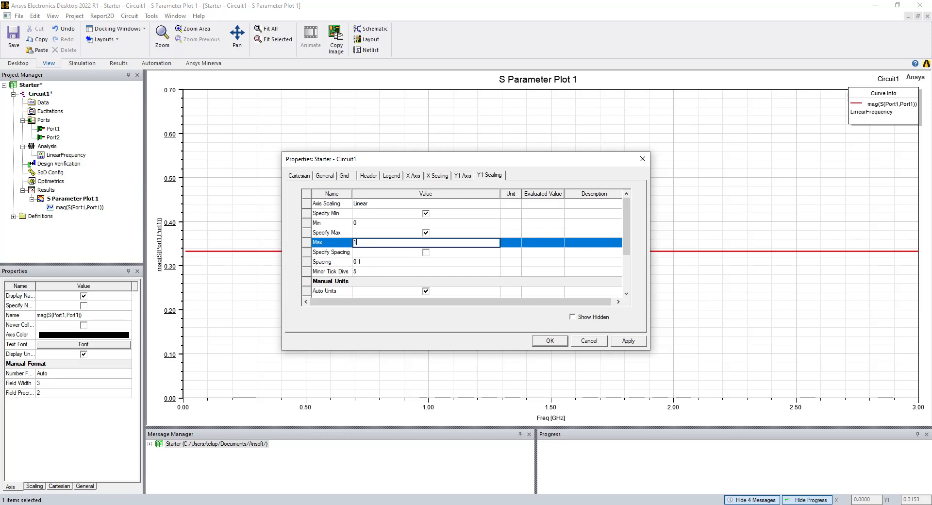
pyautogui.click(426, 253)
pyautogui.click(381, 264)
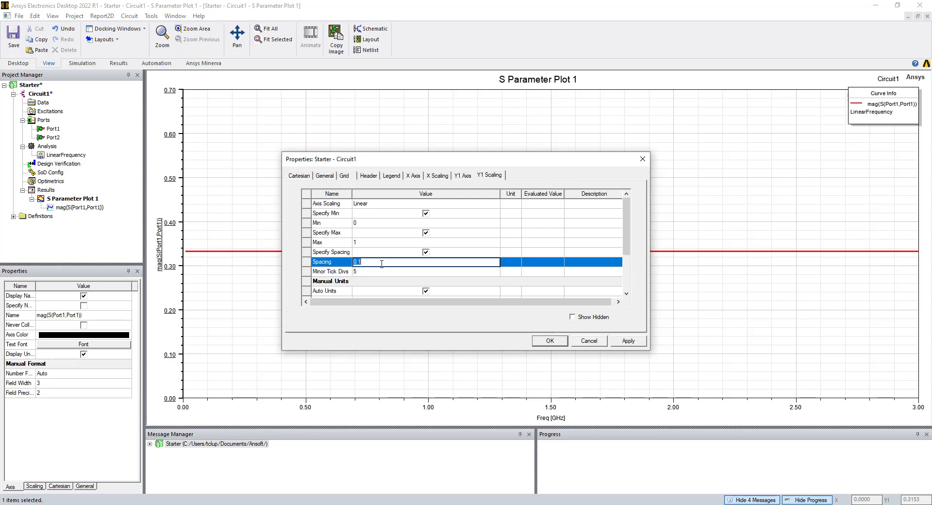
pyautogui.click(548, 341)
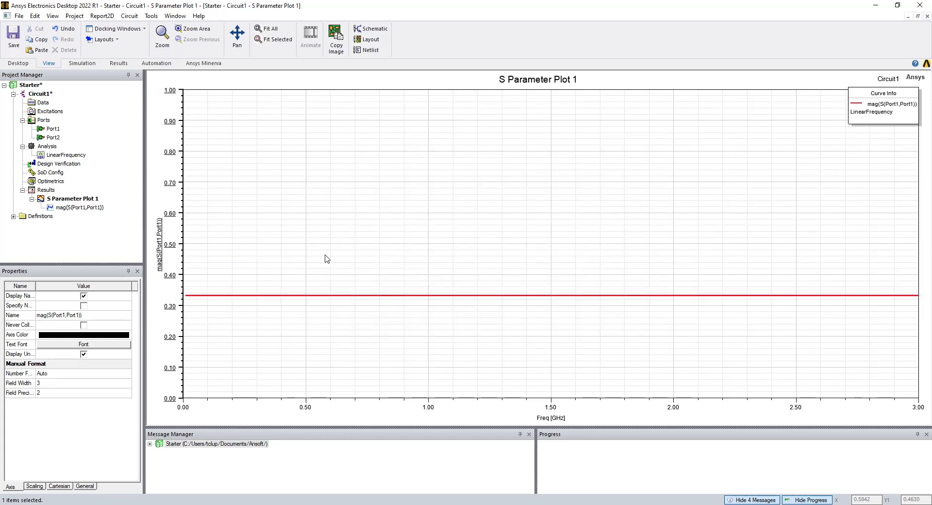
# Add a marker to the mag(S(Port1,Port1)) curve at 1.5 GHz, end marker mode, and move the marker table inside the plot area.
pyautogui.rightClick(280, 197)
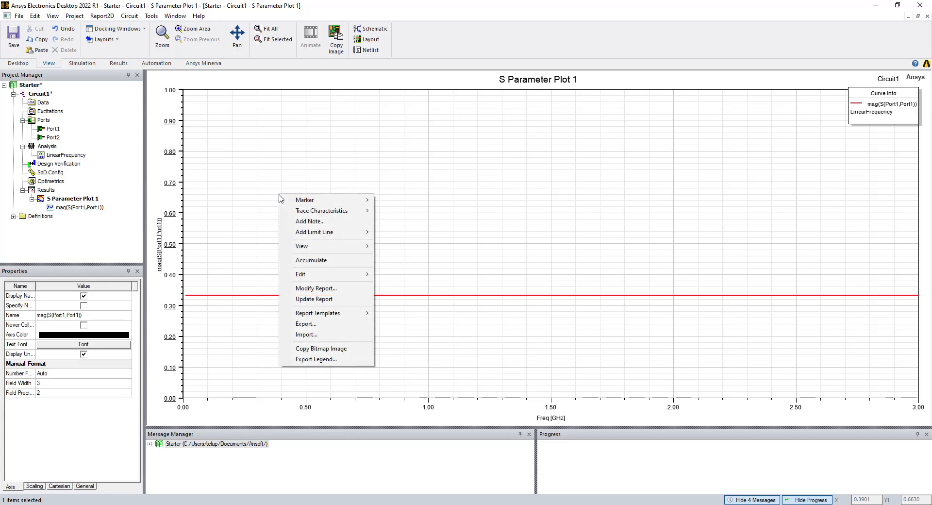
pyautogui.moveTo(364, 200)
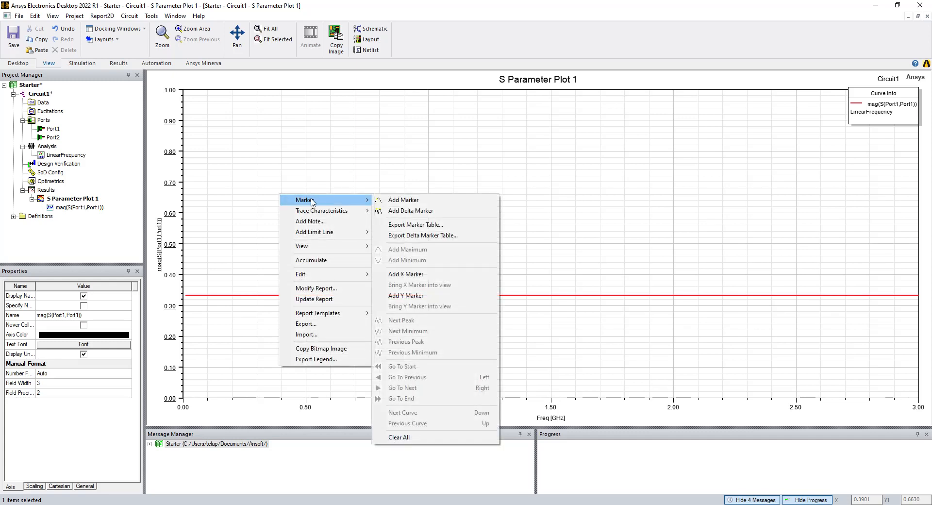
pyautogui.click(403, 200)
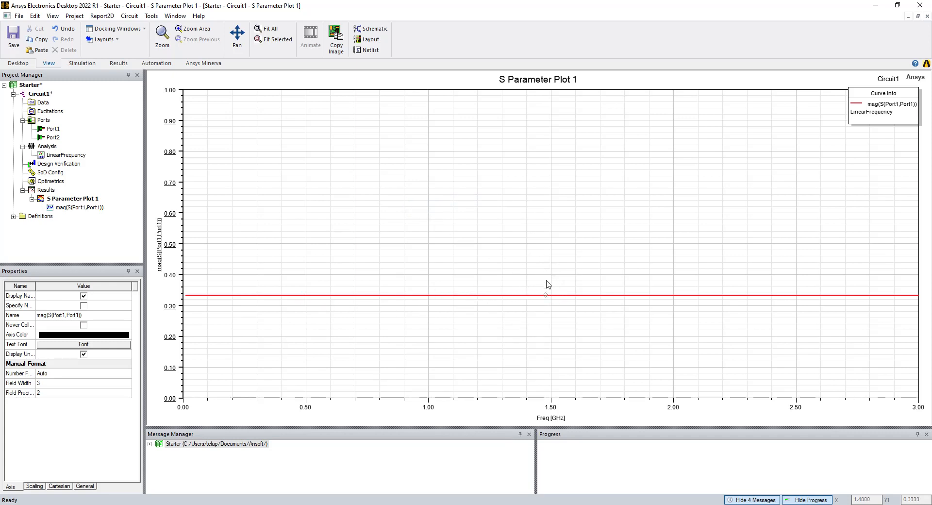
pyautogui.click(551, 295)
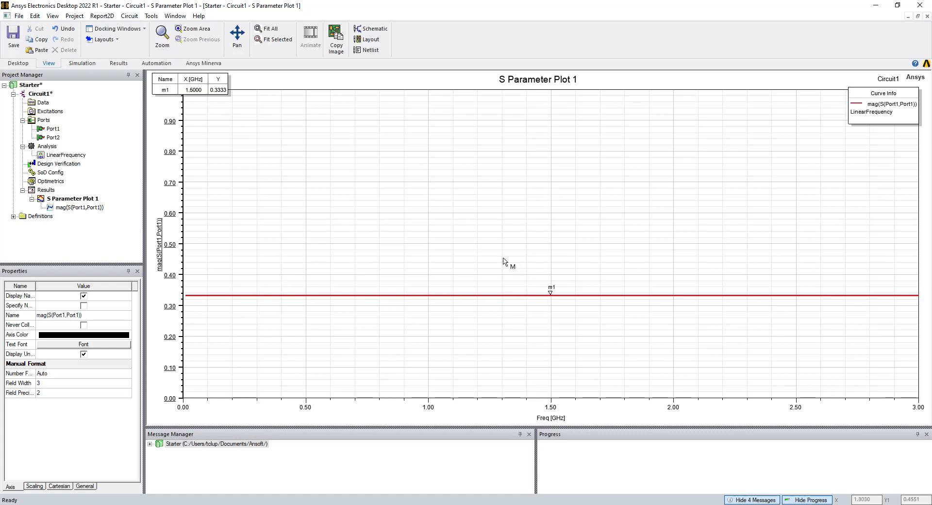
pyautogui.rightClick(320, 176)
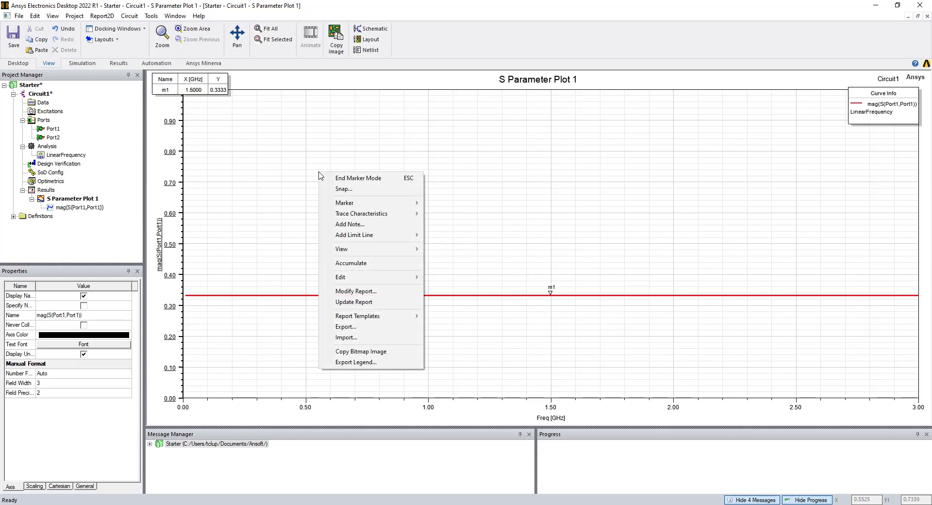
pyautogui.click(348, 178)
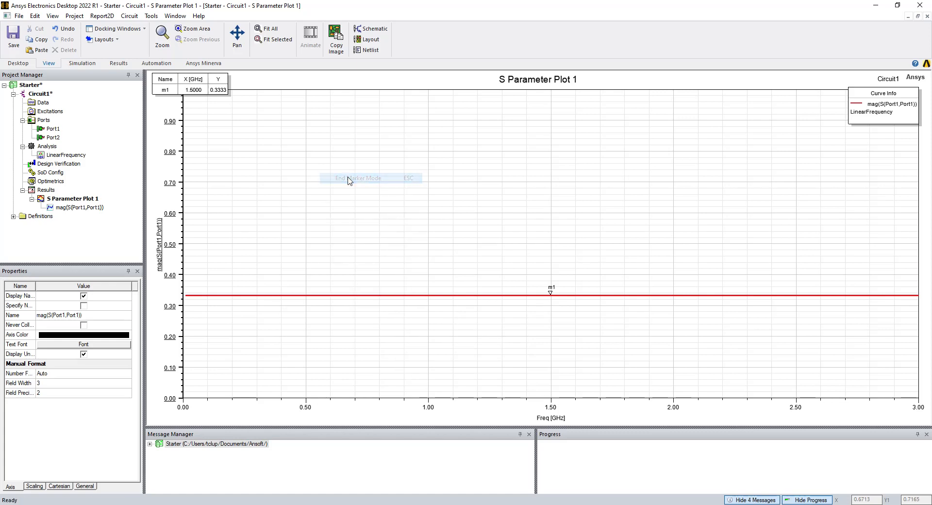
pyautogui.moveTo(173, 79); pyautogui.dragTo(346, 169)
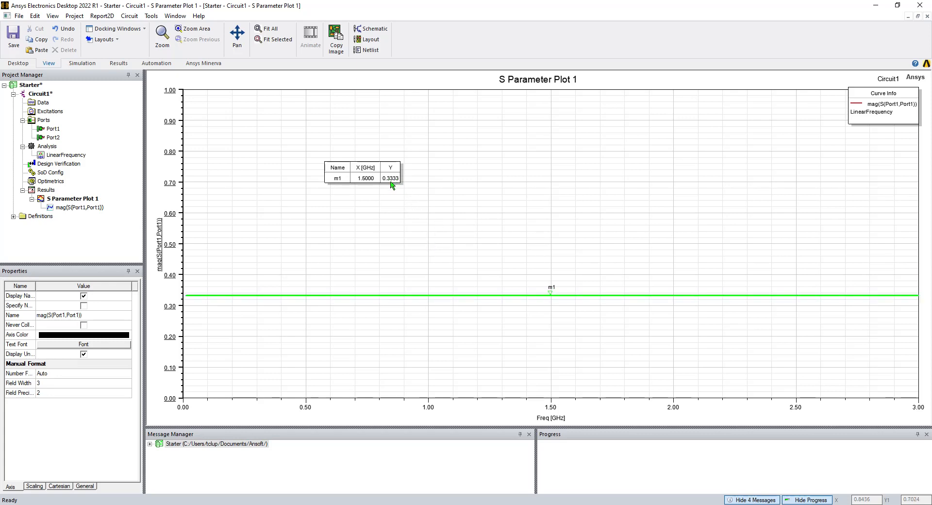
# Create a Smith chart report of S(Port1,Port1) from the LinearFrequency solution.
pyautogui.click(46, 190)
pyautogui.rightClick(47, 191)
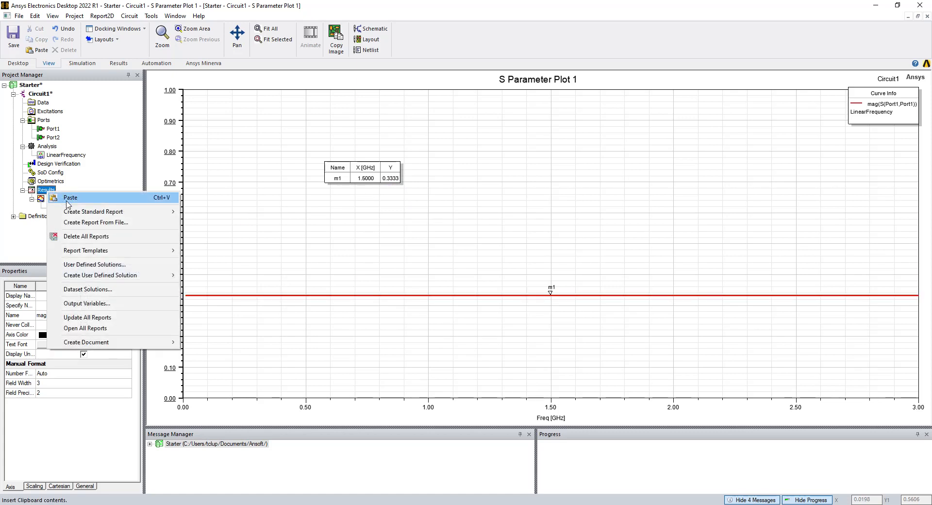
pyautogui.moveTo(86, 211)
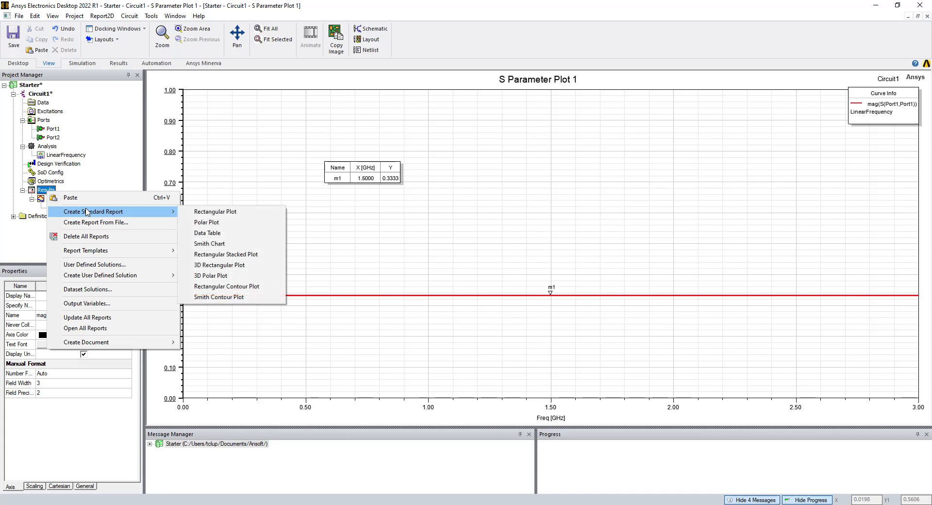
pyautogui.click(217, 244)
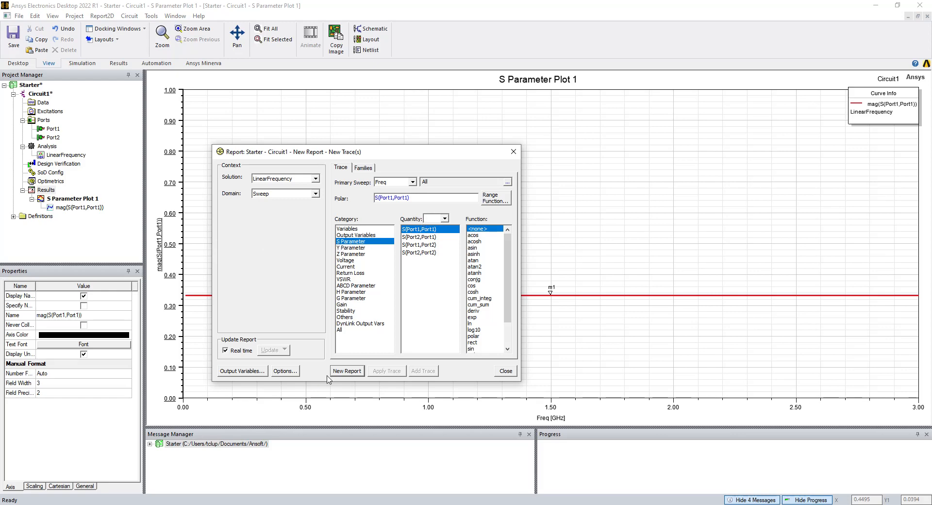
pyautogui.click(346, 372)
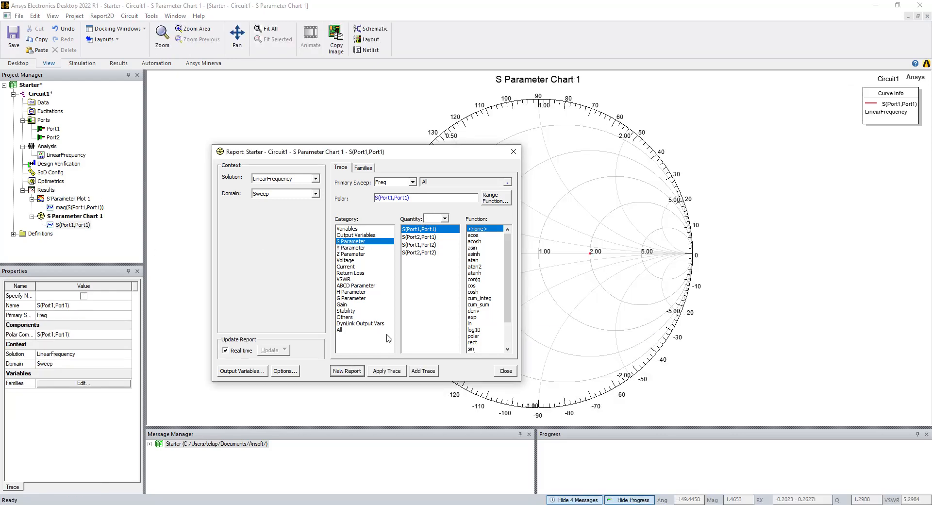
pyautogui.click(505, 371)
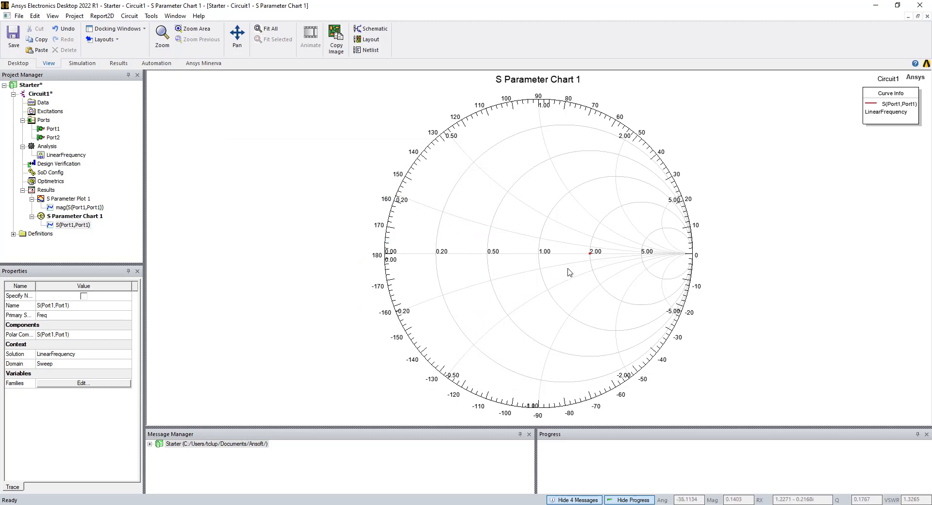
# Add a marker to the S(Port1,Port1) point on the Smith chart, end marker mode, and reposition the marker table beside the chart.
pyautogui.rightClick(304, 167)
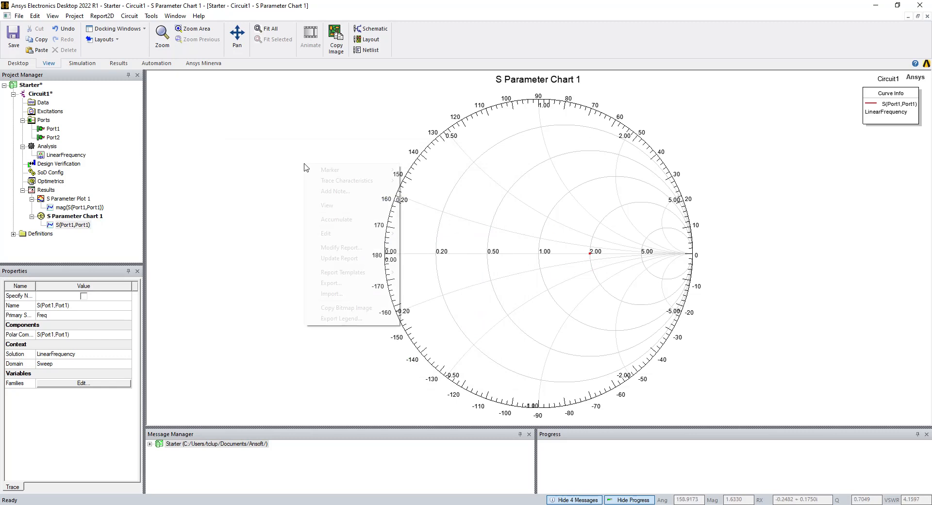
pyautogui.moveTo(335, 169)
pyautogui.click(426, 170)
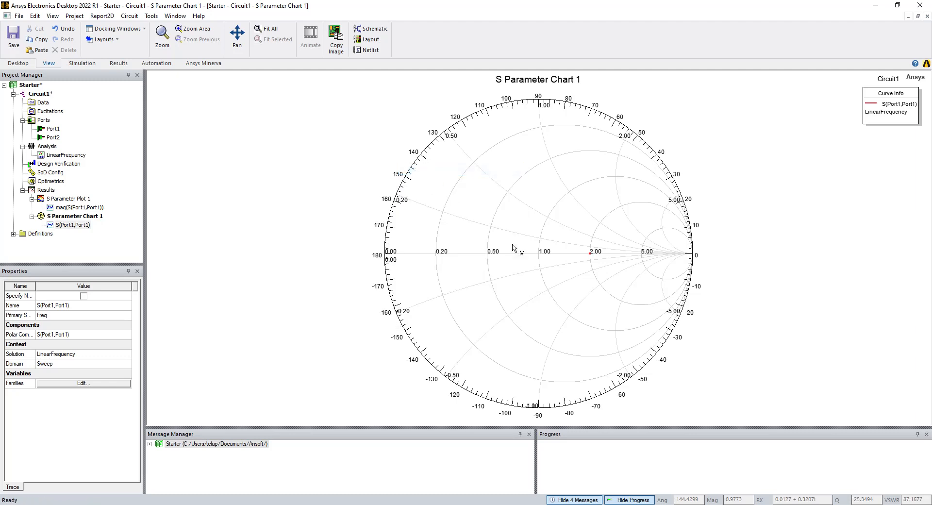
pyautogui.click(591, 256)
pyautogui.rightClick(289, 163)
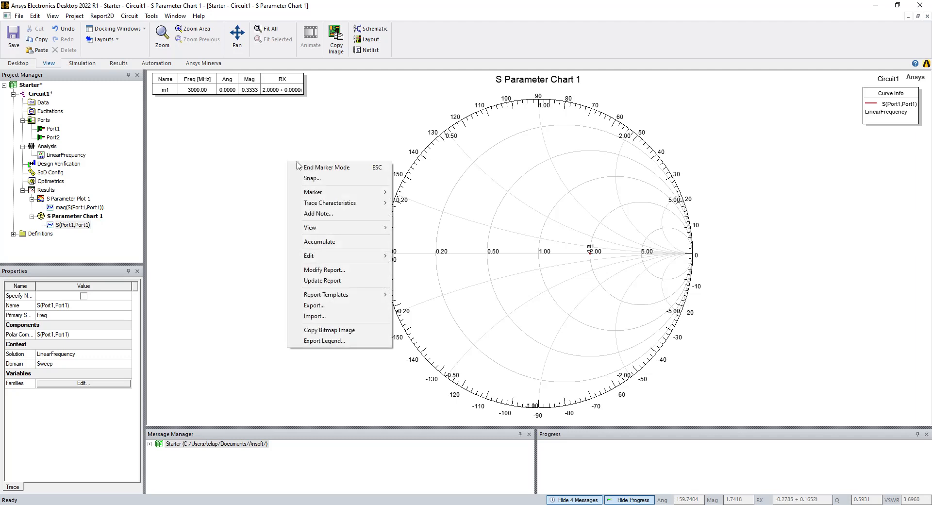
pyautogui.click(308, 167)
pyautogui.moveTo(197, 82); pyautogui.dragTo(234, 128)
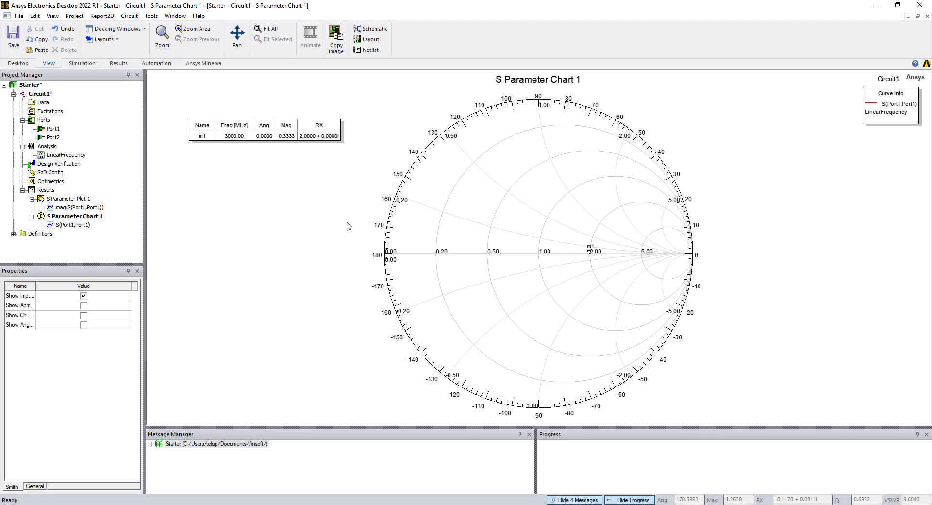
# Return to the Circuit1 schematic and delete the wire connecting Port1 and Port2.
pyautogui.doubleClick(40, 94)
pyautogui.click(379, 226)
pyautogui.press('Delete')
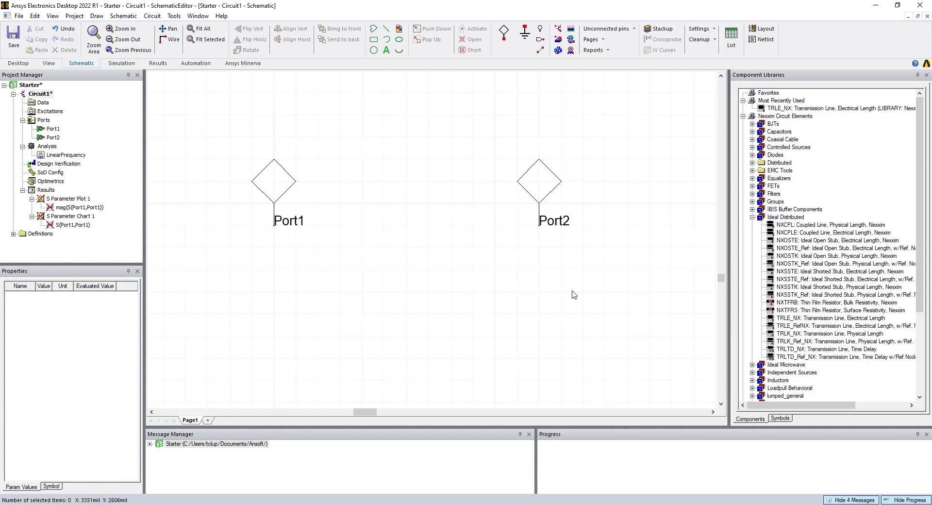
# Place a TRLE_NX electrical-length transmission line between Port1 and Port2 and wire its ends to the two ports.
pyautogui.click(832, 320)
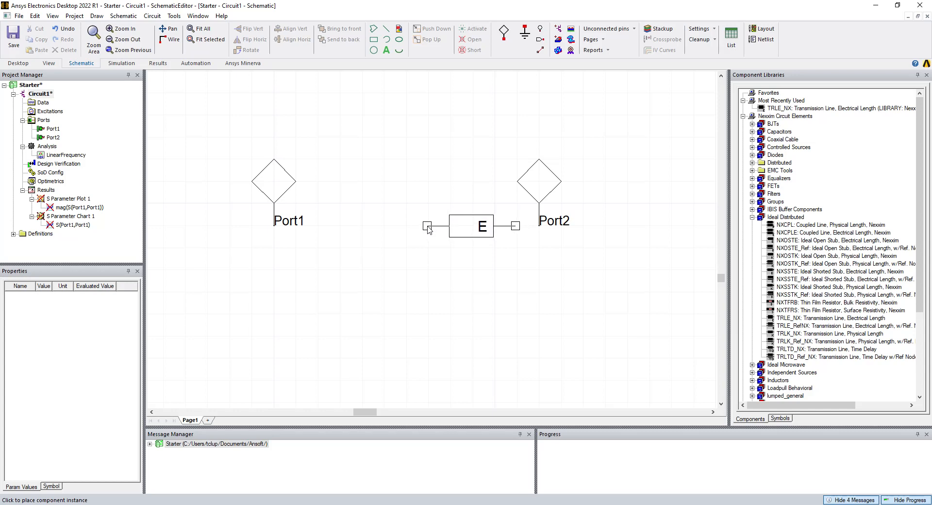
pyautogui.click(428, 230)
pyautogui.press('Escape')
pyautogui.hotkey('ctrl', 'w')
pyautogui.click(274, 225)
pyautogui.click(428, 225)
pyautogui.click(517, 226)
pyautogui.click(539, 225)
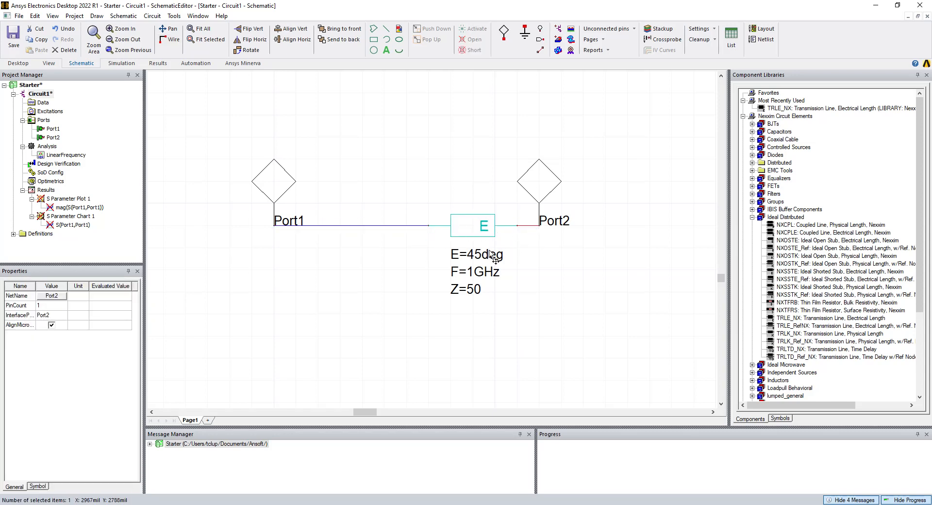
# Set the transmission line's electrical length E to 90 deg and its reference frequency F to 3 GHz.
pyautogui.doubleClick(469, 228)
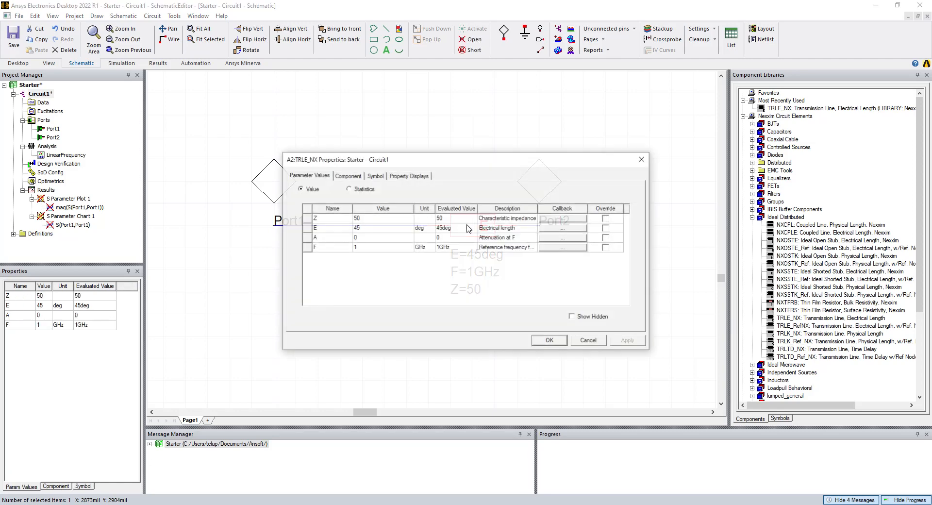
pyautogui.click(365, 218)
pyautogui.click(366, 227)
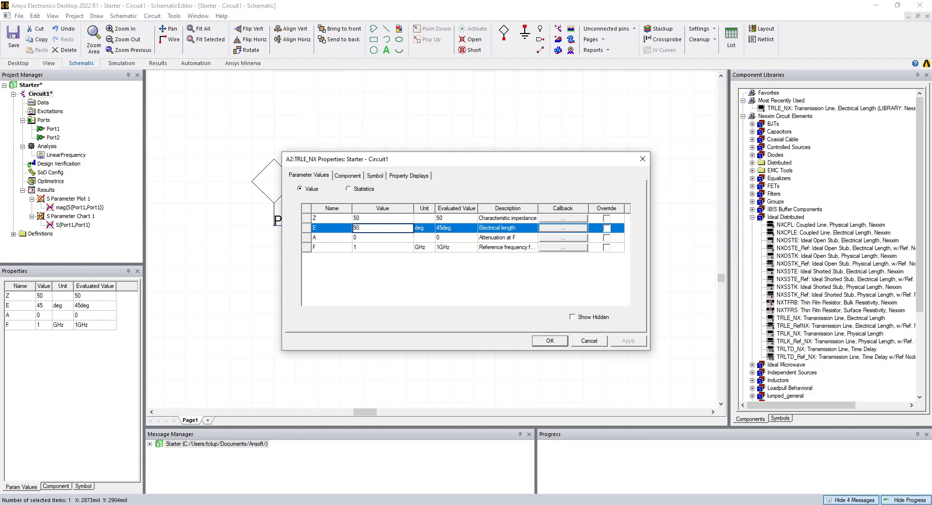
pyautogui.click(367, 237)
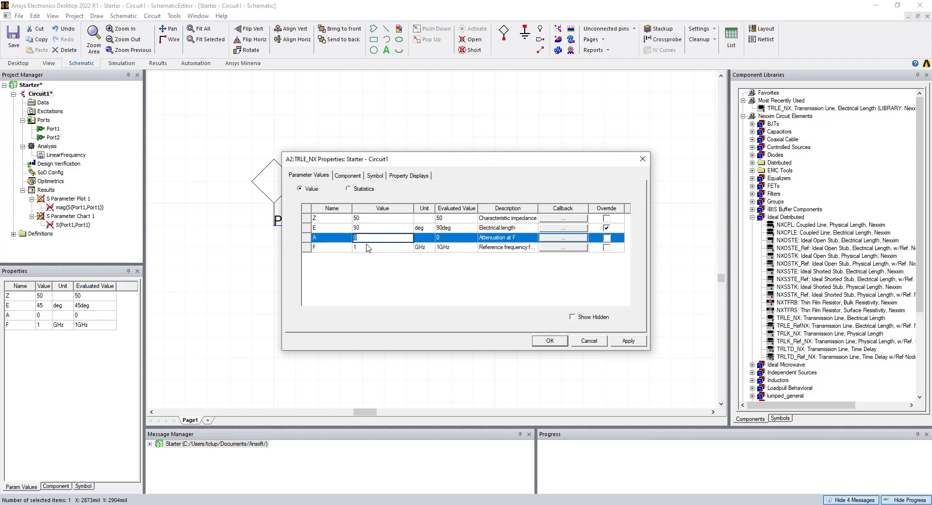
pyautogui.click(367, 247)
pyautogui.write('3')
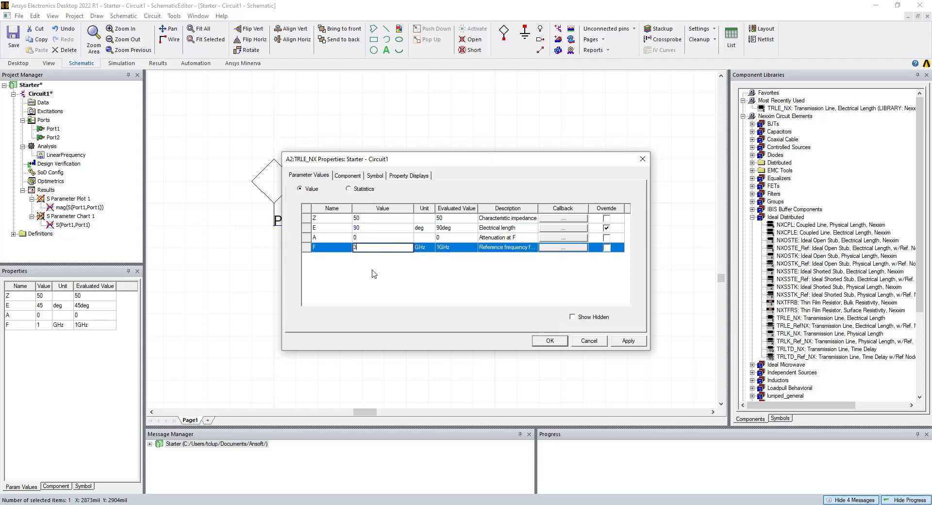
pyautogui.click(372, 271)
pyautogui.click(627, 341)
pyautogui.click(550, 341)
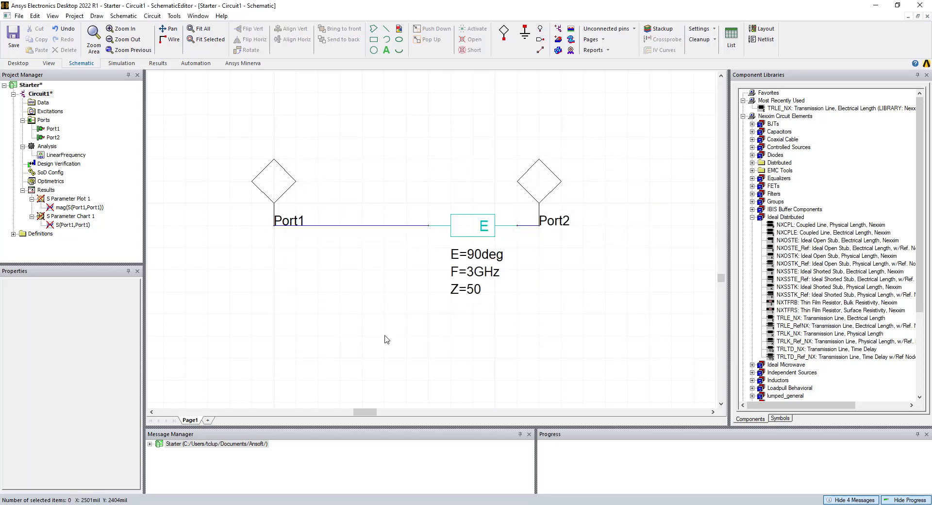
# Open S Parameter Plot 1 and rerun the circuit analysis to update the reports.
pyautogui.doubleClick(60, 199)
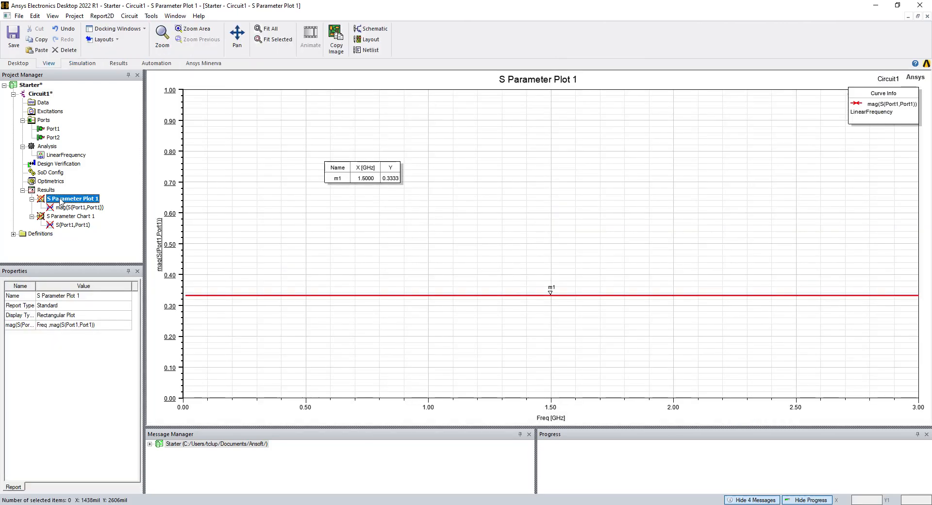
pyautogui.rightClick(47, 146)
pyautogui.click(67, 166)
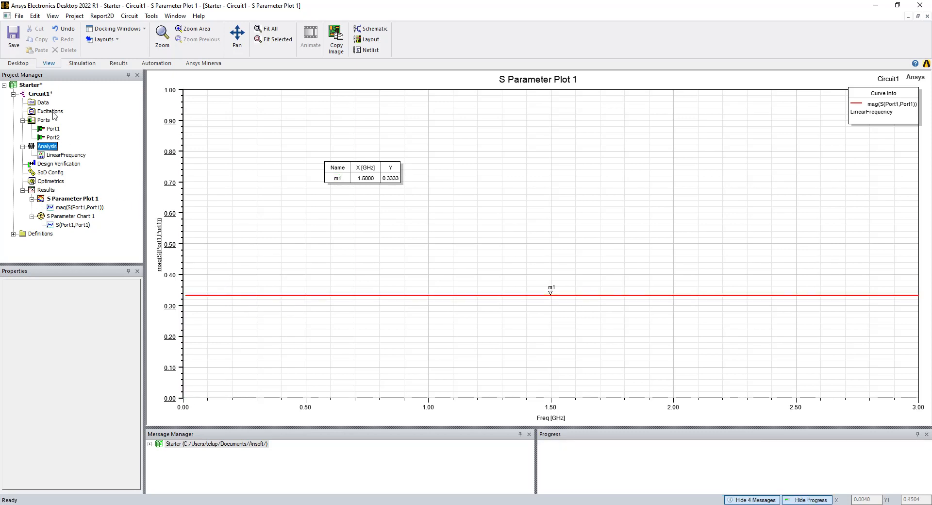
# Revisit the Circuit1 schematic and examine the S(Port1,Port1) trace on the S Parameter Chart 1 Smith chart.
pyautogui.doubleClick(40, 94)
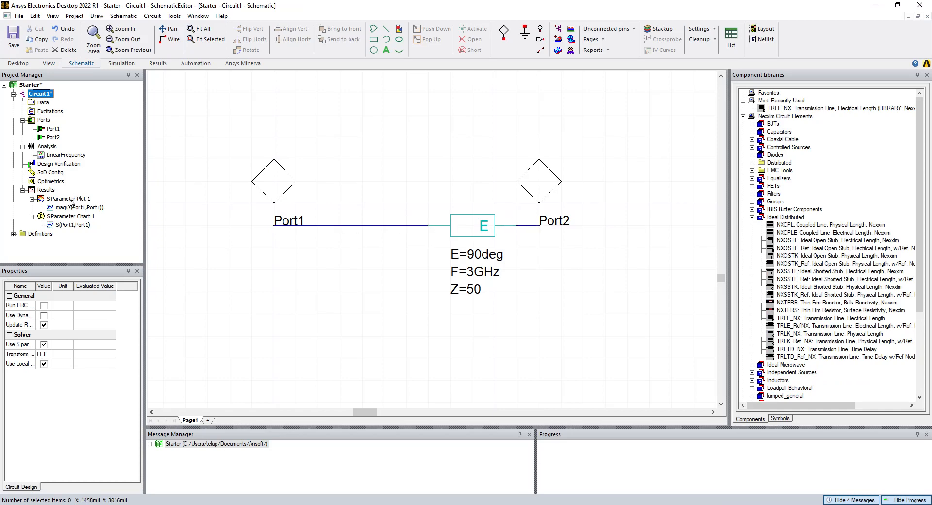
pyautogui.doubleClick(72, 216)
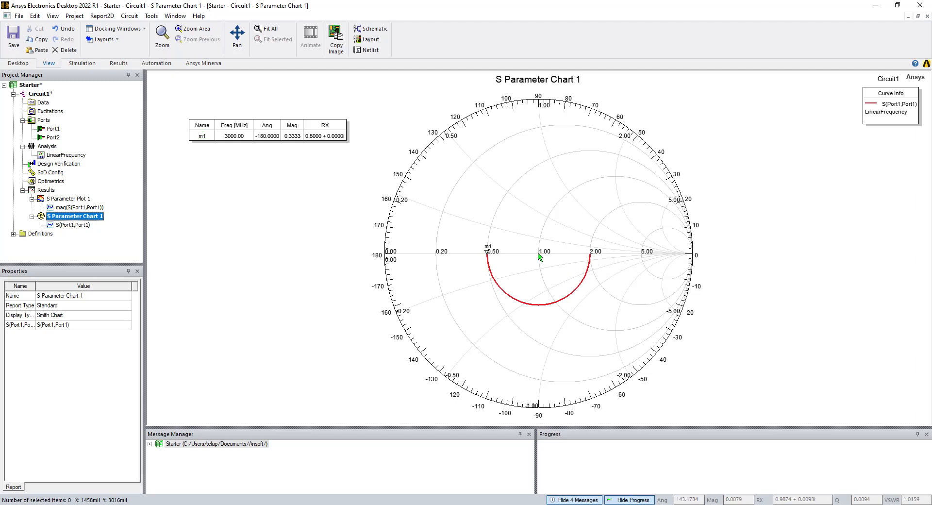
pyautogui.click(344, 245)
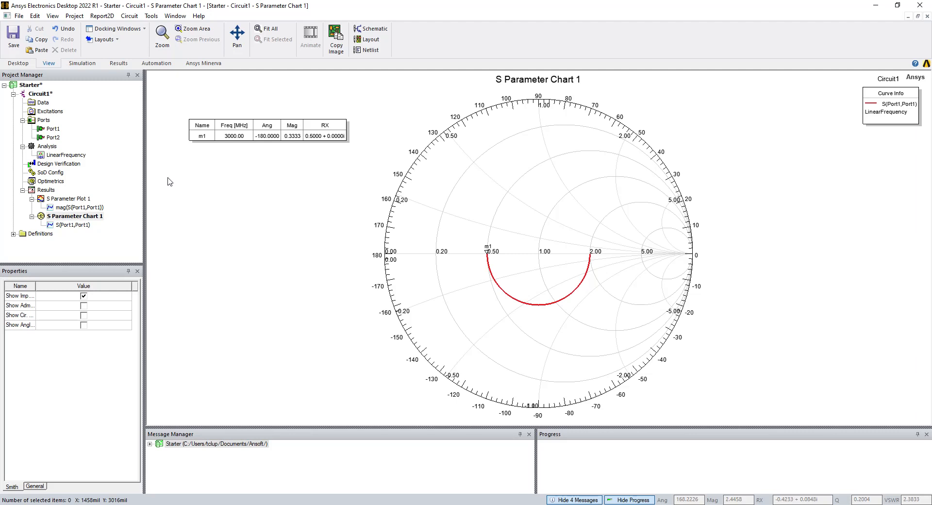
# Return to the Circuit1 schematic and check the termination impedances in the Port1 and Port2 definitions.
pyautogui.doubleClick(39, 94)
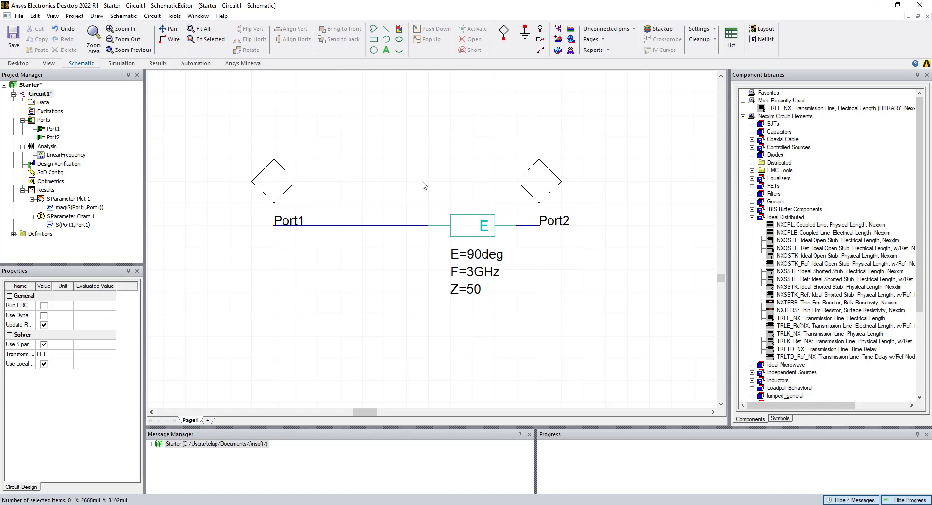
pyautogui.doubleClick(283, 188)
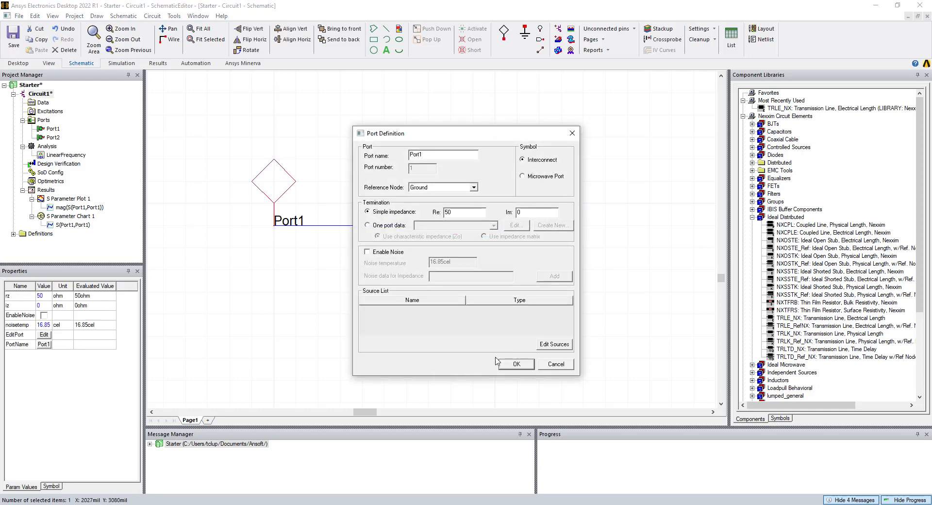
pyautogui.click(516, 364)
pyautogui.doubleClick(534, 189)
pyautogui.click(521, 369)
# Set the transmission line's characteristic impedance Z to 70.71.
pyautogui.doubleClick(470, 236)
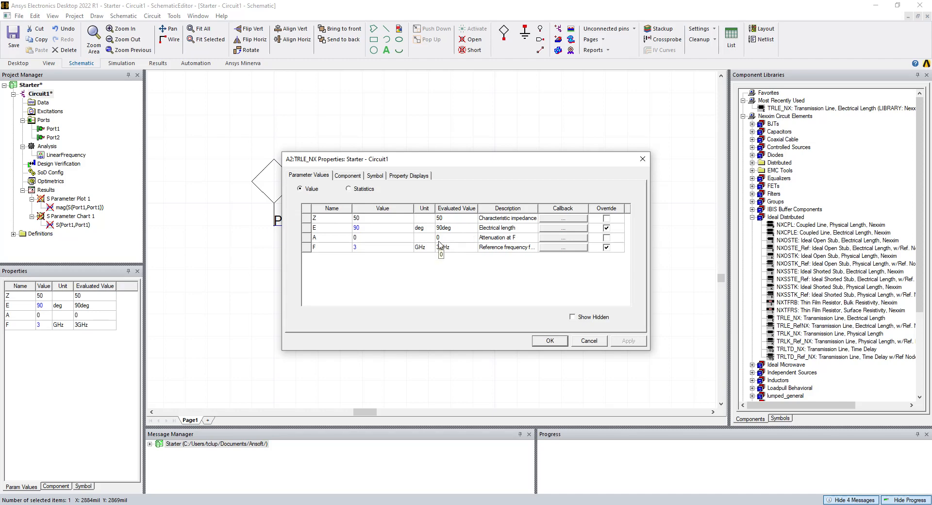
pyautogui.click(383, 220)
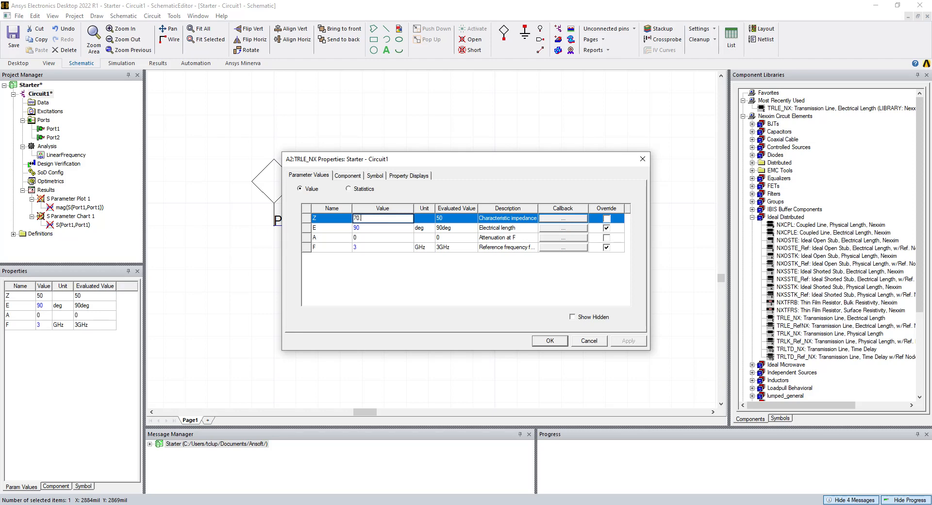
pyautogui.press('Return')
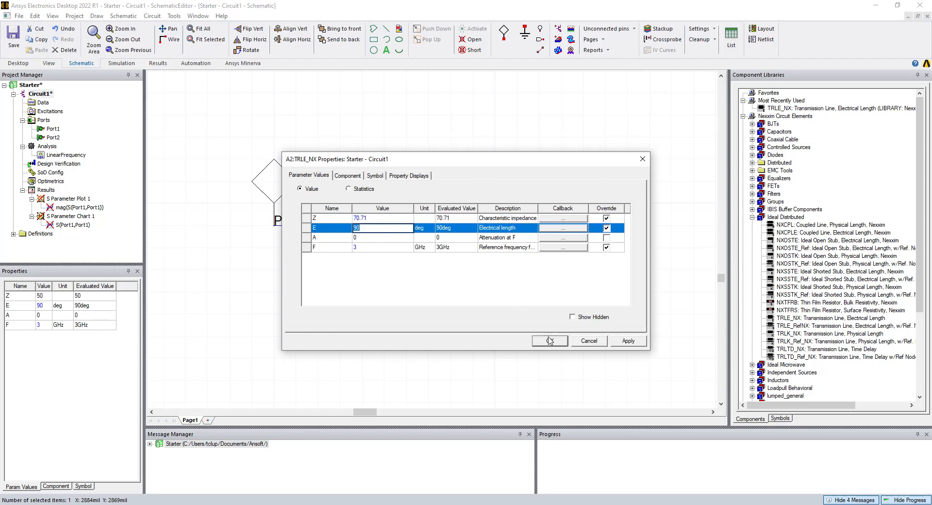
pyautogui.press('Return')
pyautogui.click(530, 339)
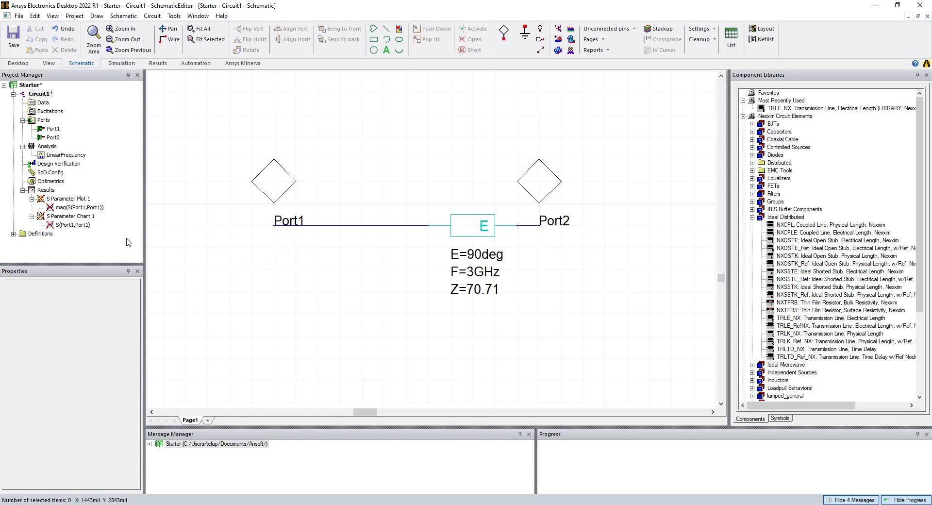
# Rerun the analysis and move marker m1 on the S Parameter Plot 1 curve to 3 GHz.
pyautogui.doubleClick(73, 199)
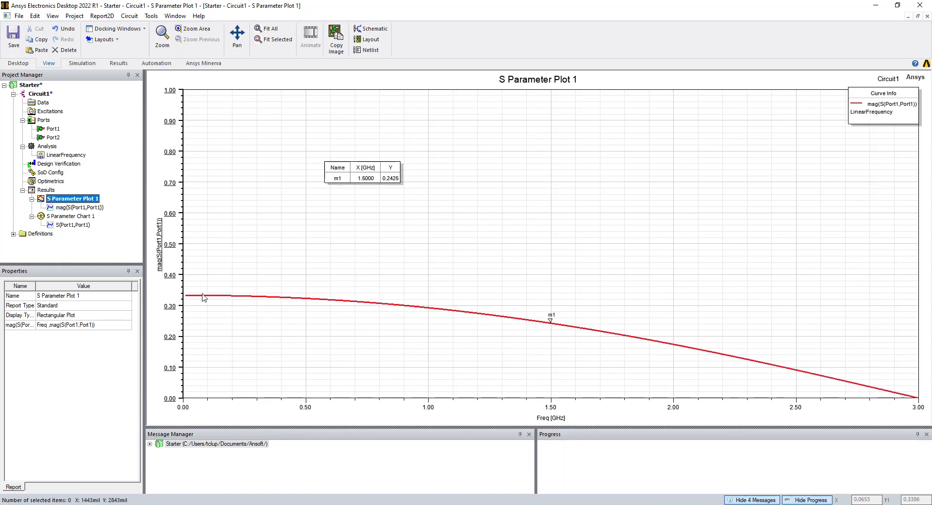
pyautogui.click(549, 319)
pyautogui.moveTo(550, 321)
pyautogui.mouseDown()
pyautogui.moveTo(183, 295)
pyautogui.moveTo(337, 297)
pyautogui.moveTo(623, 327)
pyautogui.moveTo(919, 381)
pyautogui.mouseUp()
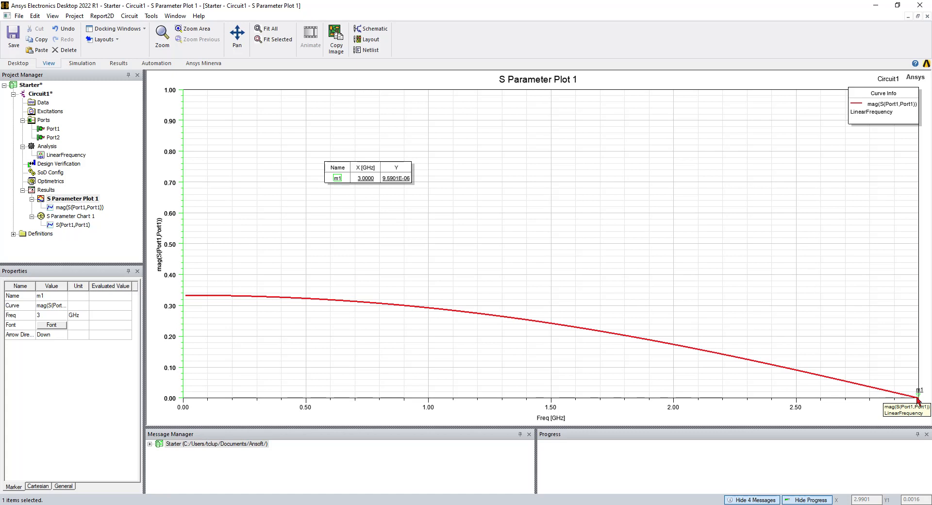
# Examine the updated S(Port1,Port1) trace on the S Parameter Chart 1 Smith chart and return to S Parameter Plot 1.
pyautogui.doubleClick(69, 216)
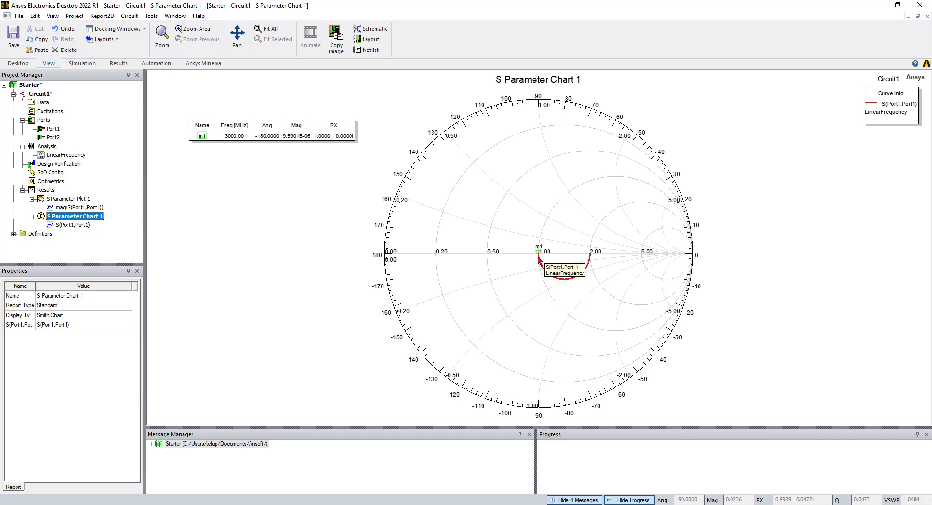
pyautogui.click(279, 237)
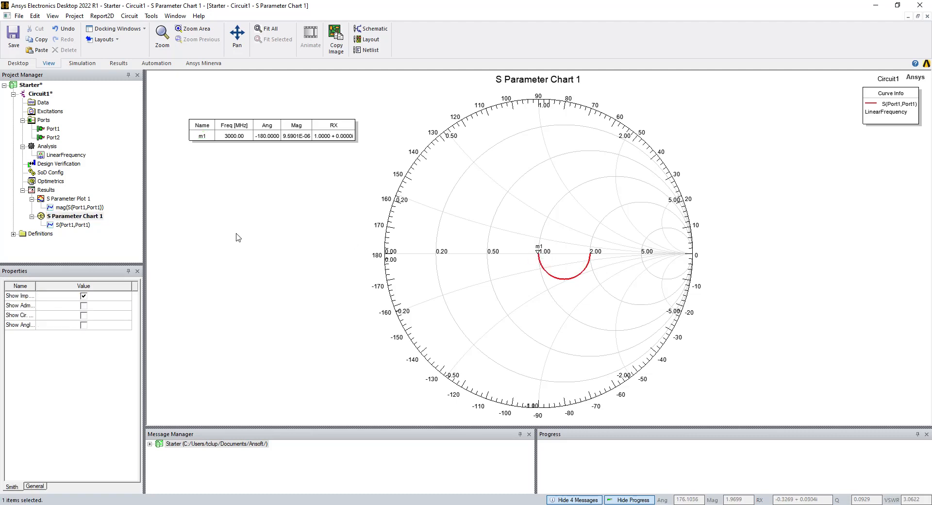
pyautogui.doubleClick(63, 200)
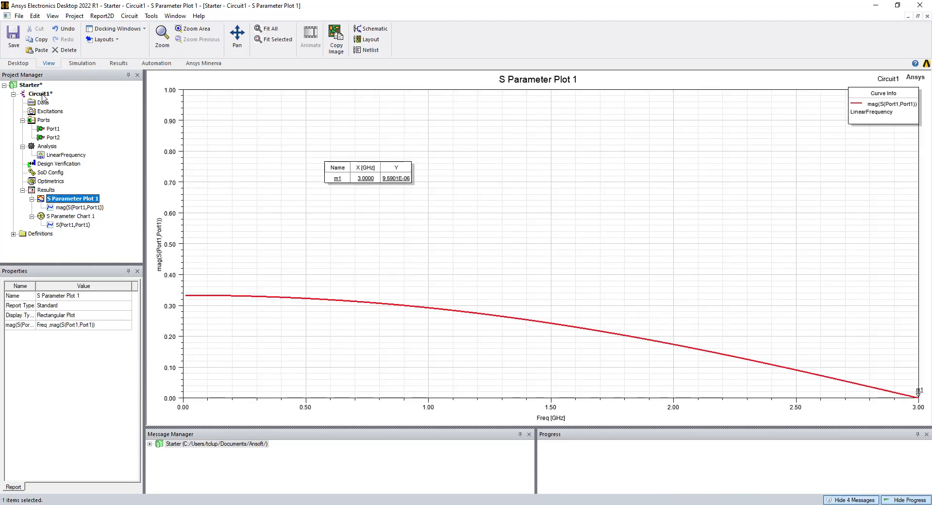
# Replace the LinearFrequency sweep with a linear step from 10 MHz to 6 GHz in 10 MHz steps and rerun the analysis.
pyautogui.doubleClick(54, 155)
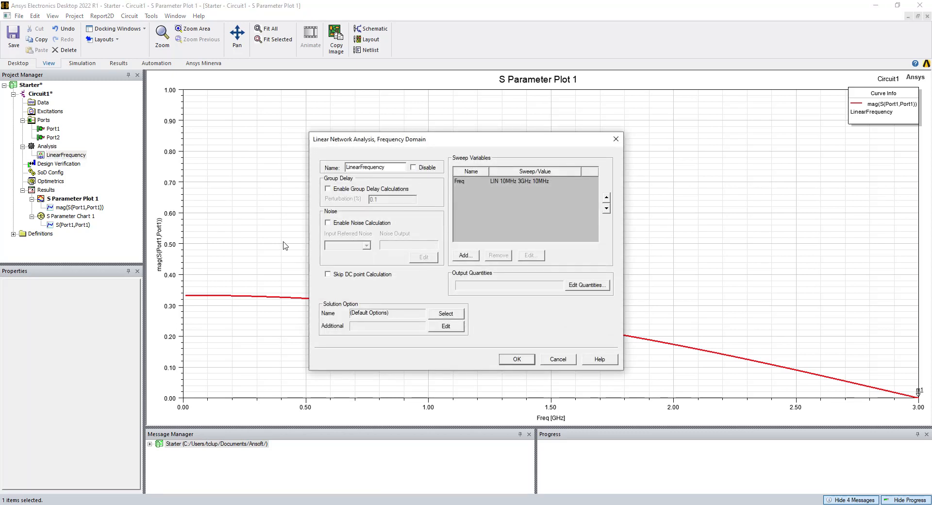
pyautogui.doubleClick(501, 181)
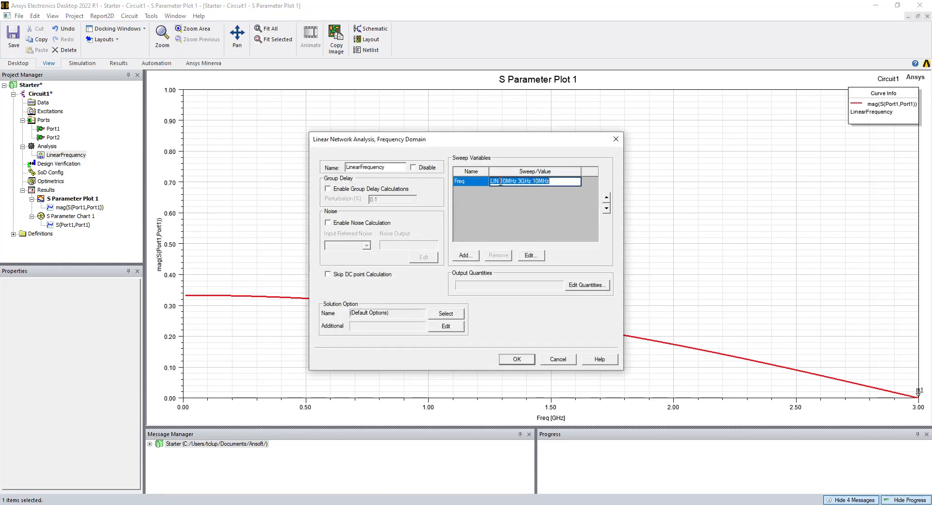
pyautogui.click(530, 255)
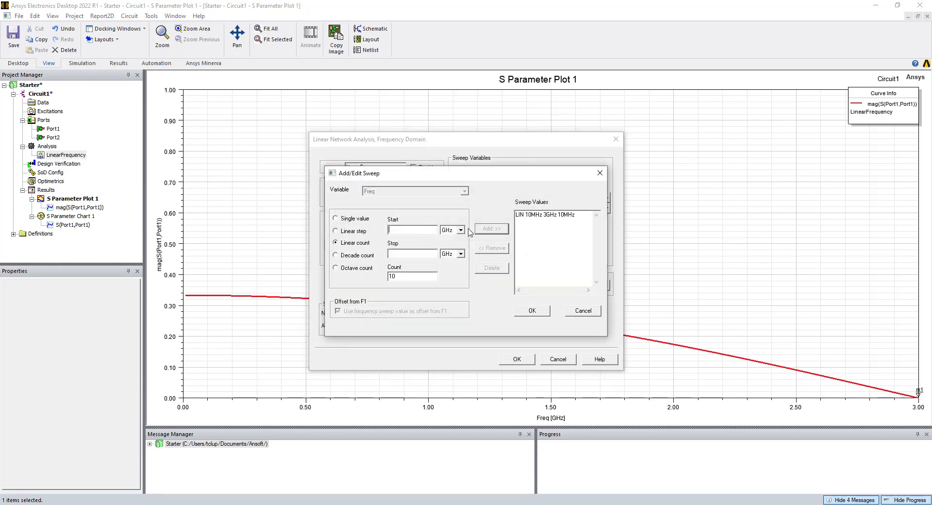
pyautogui.click(540, 216)
pyautogui.click(491, 248)
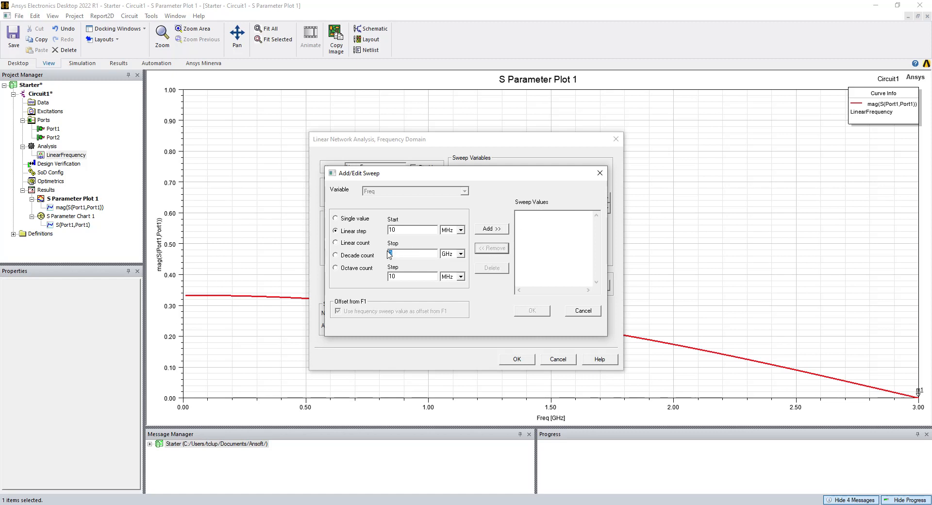
pyautogui.click(491, 230)
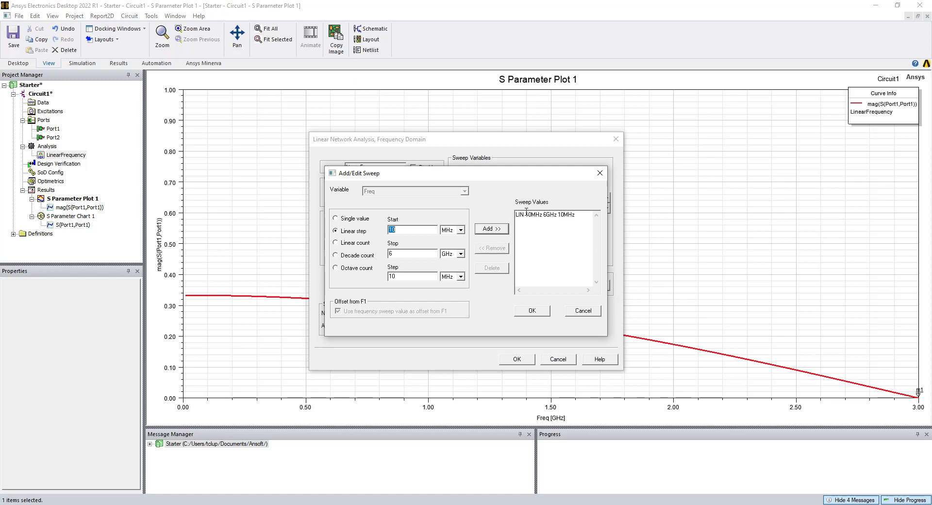
pyautogui.click(532, 310)
pyautogui.click(531, 360)
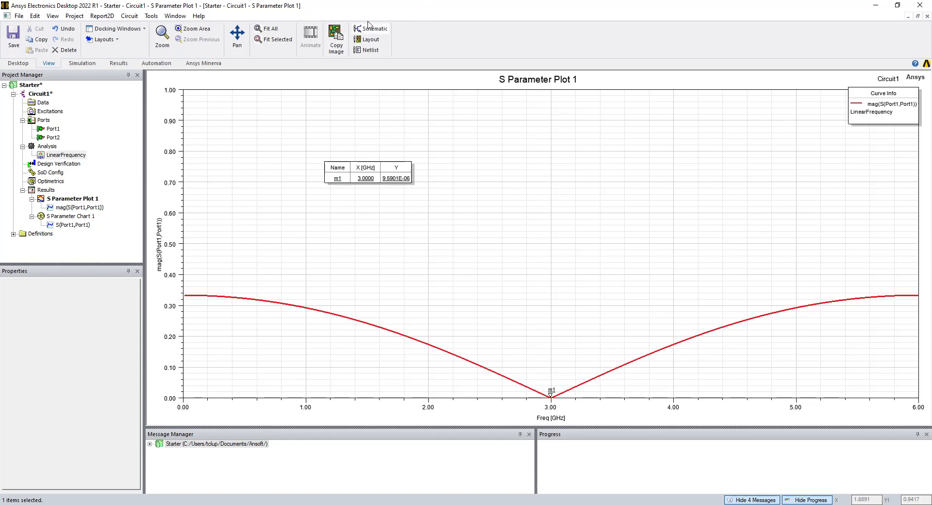
# Return to the Circuit1 schematic and set the transmission line's characteristic impedance Z to 50.
pyautogui.doubleClick(40, 94)
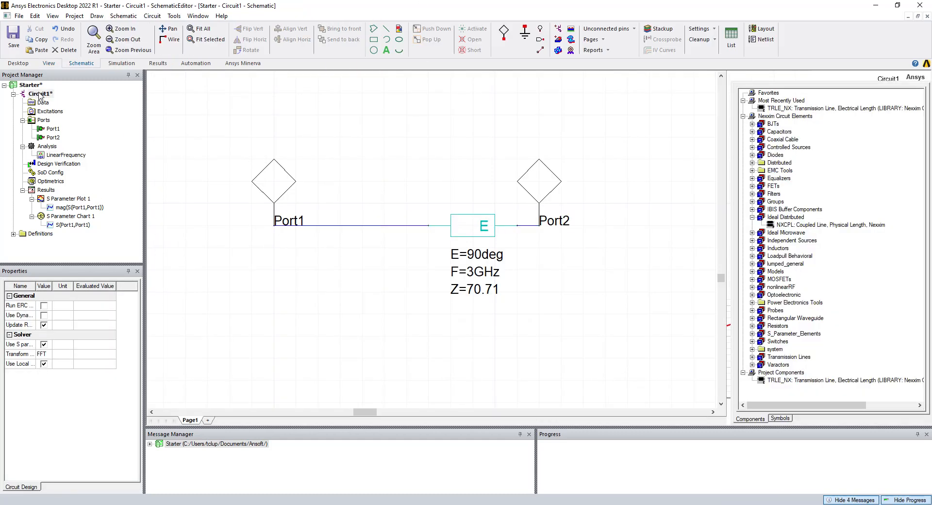
pyautogui.doubleClick(471, 228)
pyautogui.click(371, 228)
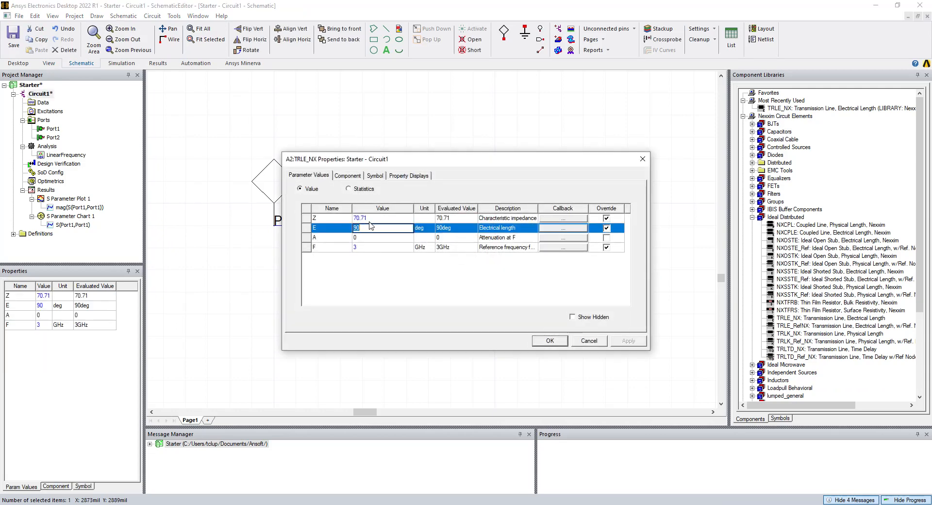
pyautogui.click(370, 219)
pyautogui.write('50')
pyautogui.click(370, 225)
pyautogui.click(548, 340)
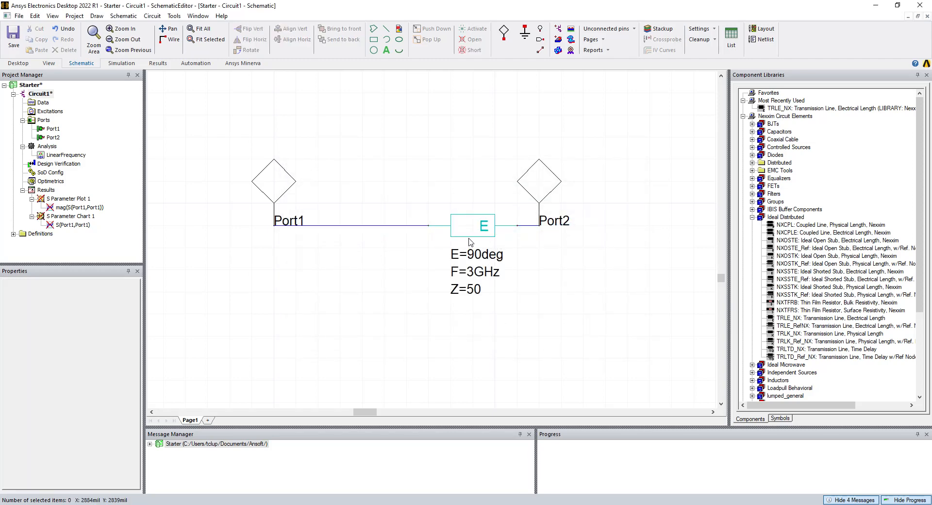
# Delete the transmission line and close the gap with a wire connecting Port1 directly to Port2.
pyautogui.press('Delete')
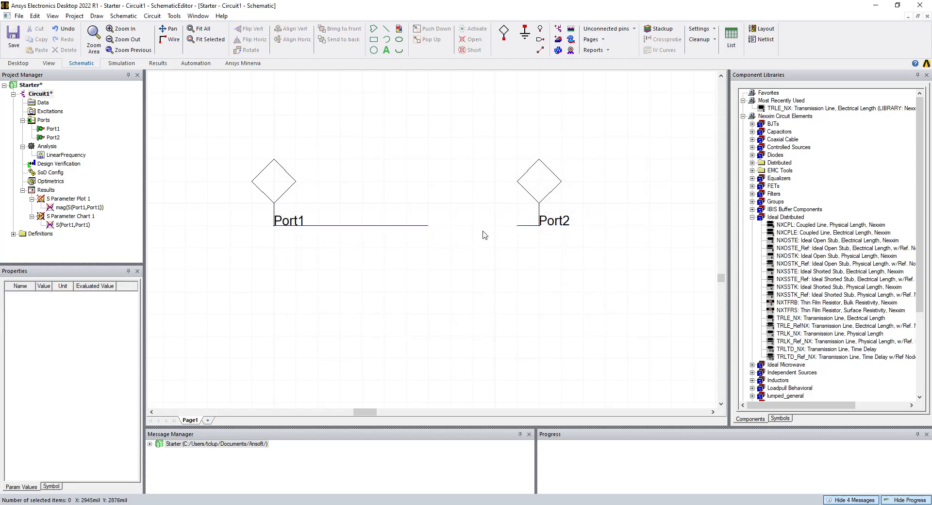
pyautogui.click(517, 225)
pyautogui.click(421, 229)
pyautogui.click(412, 260)
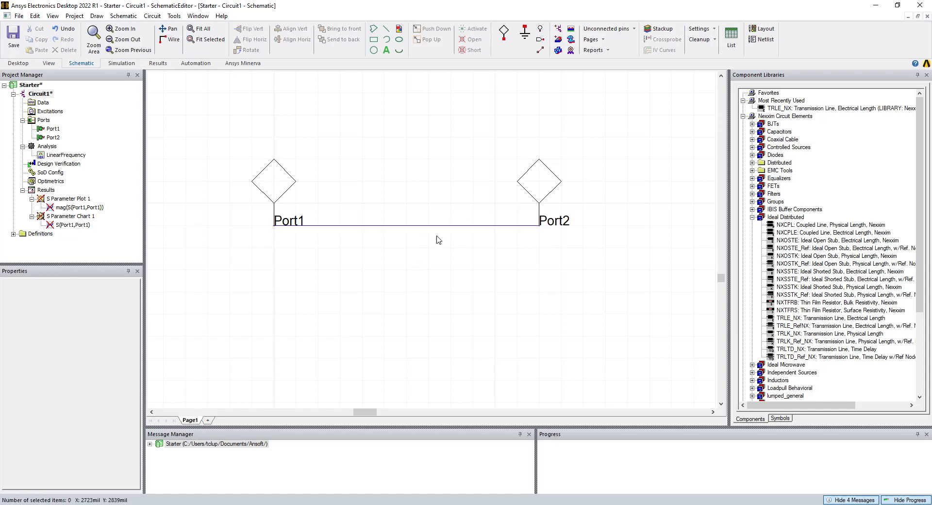
# Check Port1's termination and set Port2's simple impedance to 100 real and 100 imaginary.
pyautogui.doubleClick(276, 186)
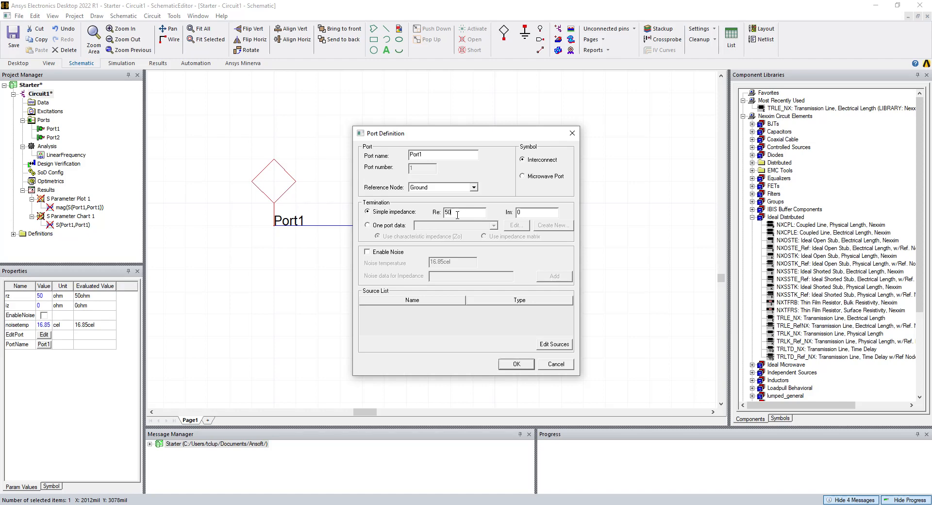
pyautogui.click(515, 364)
pyautogui.click(505, 369)
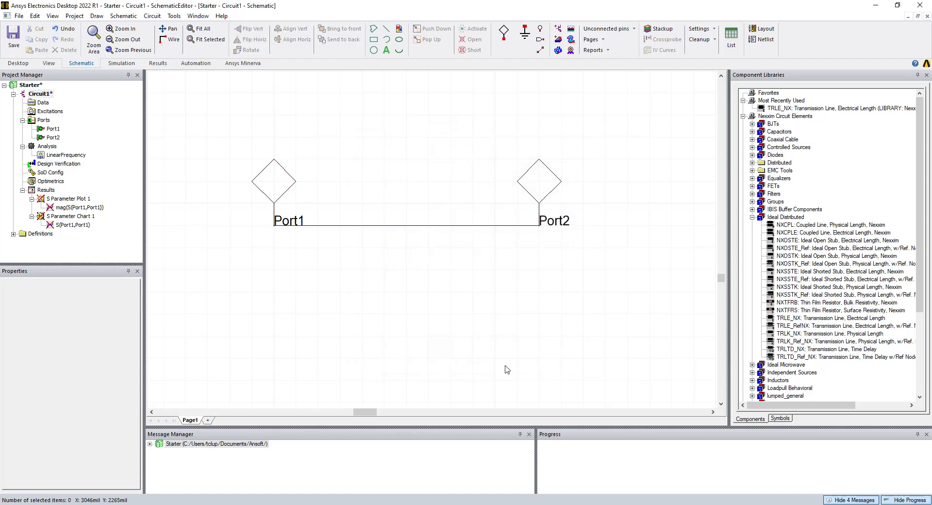
pyautogui.doubleClick(534, 192)
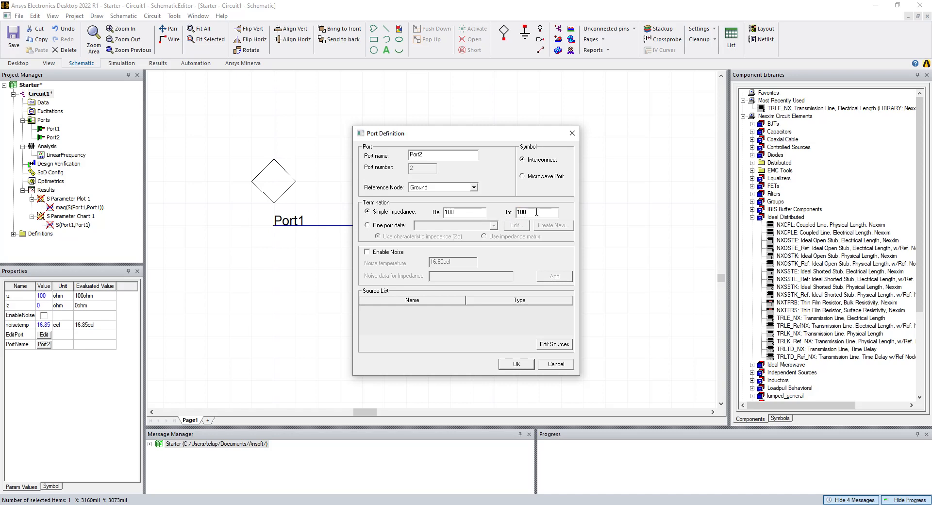
pyautogui.click(514, 367)
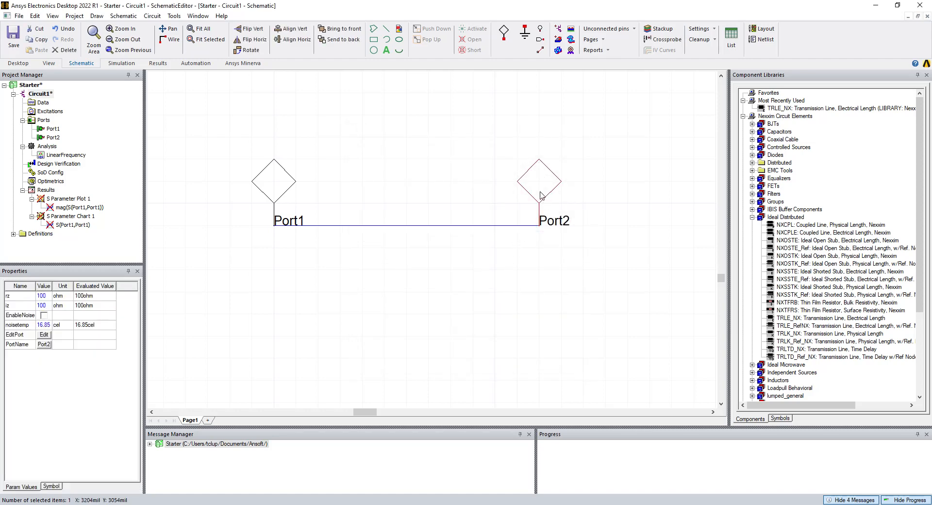
pyautogui.doubleClick(541, 196)
pyautogui.click(510, 362)
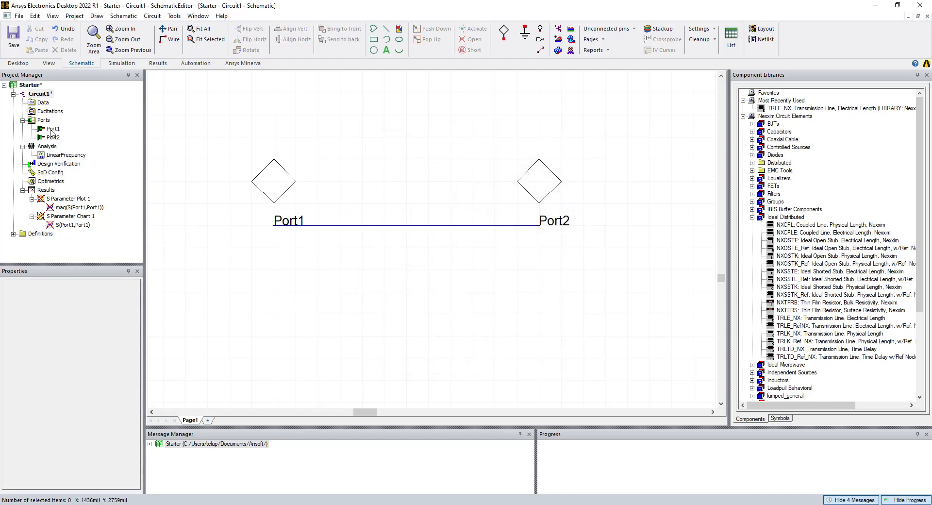
# Replace the LinearFrequency sweep with a linear step from 10 MHz to 3 GHz in 10 MHz steps and rerun the analysis.
pyautogui.doubleClick(58, 155)
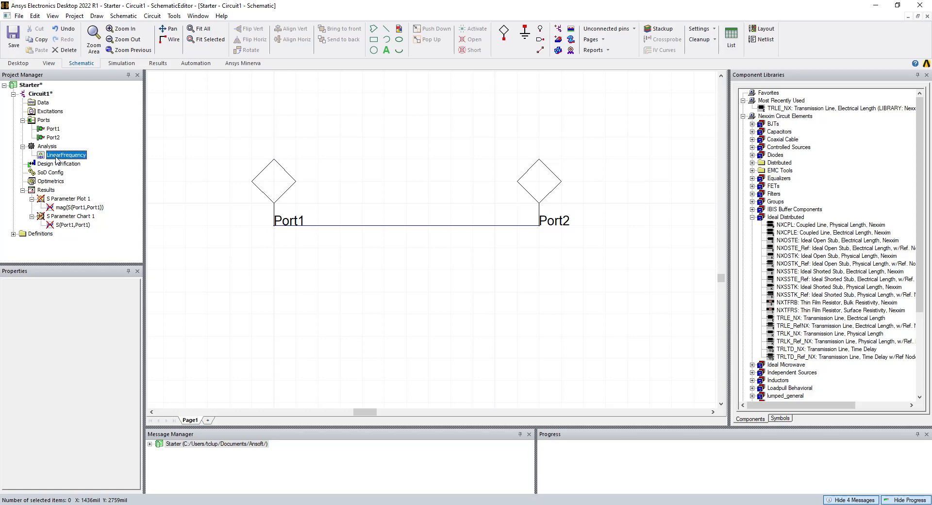
pyautogui.click(492, 186)
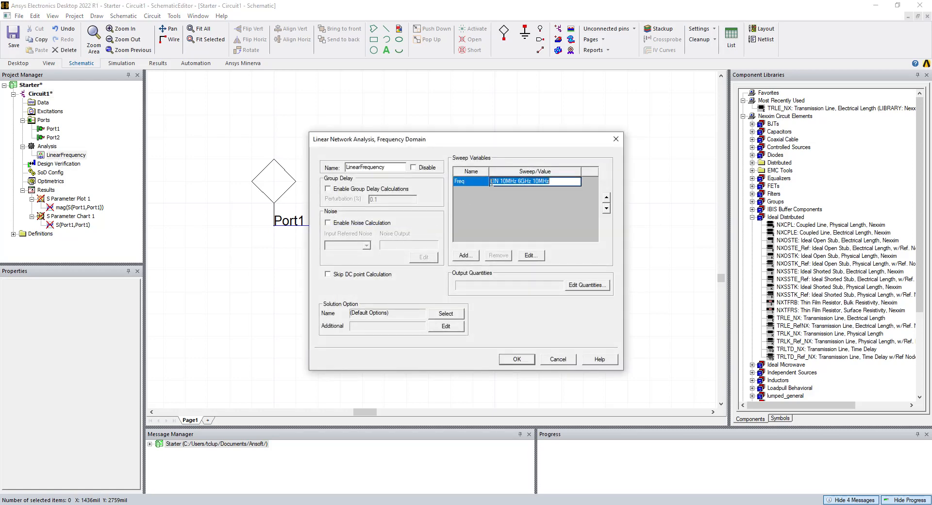
pyautogui.click(531, 256)
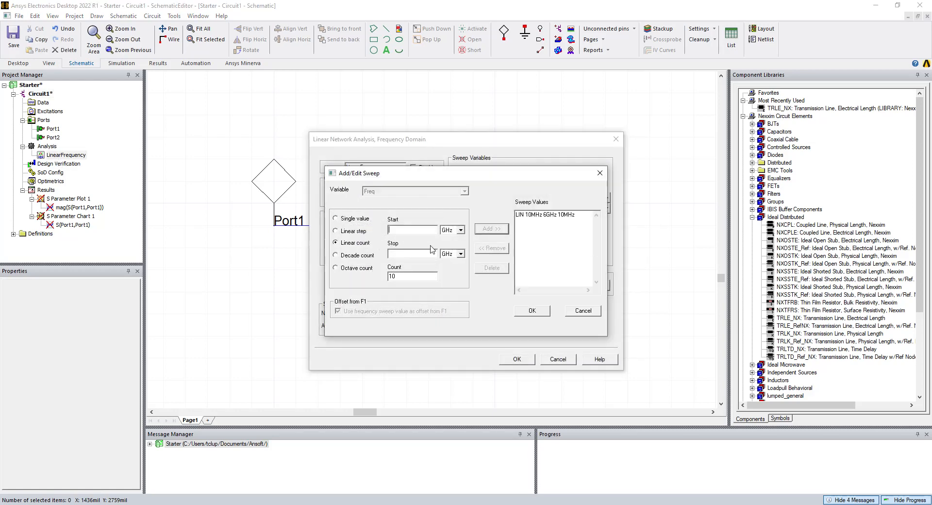
pyautogui.click(490, 248)
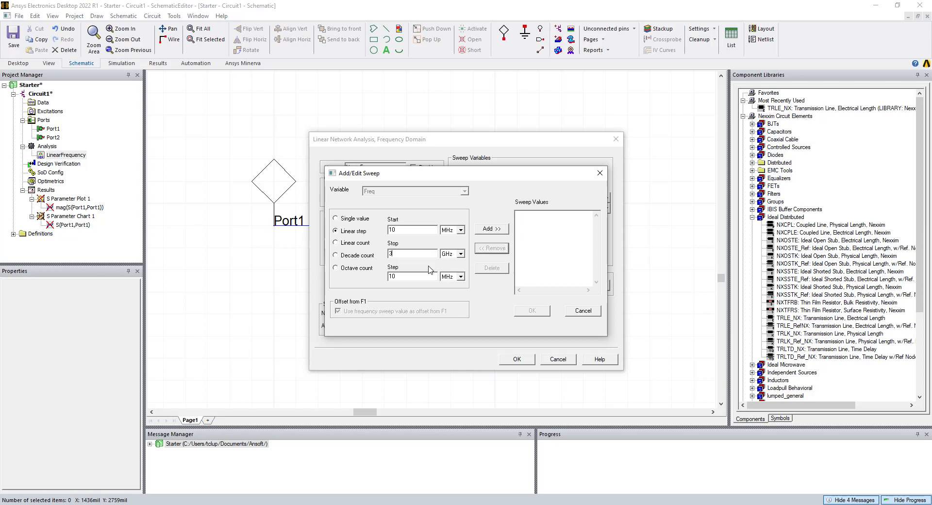
pyautogui.click(492, 228)
pyautogui.click(532, 311)
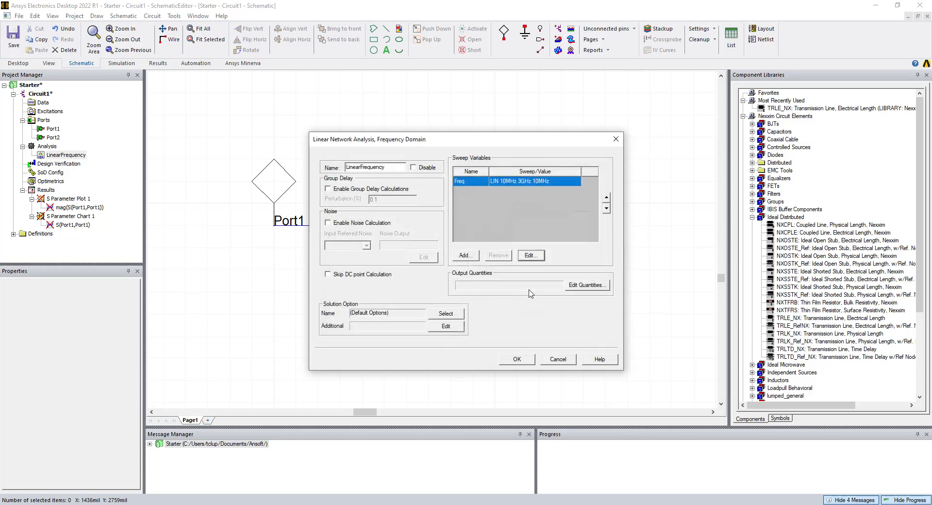
pyautogui.click(519, 359)
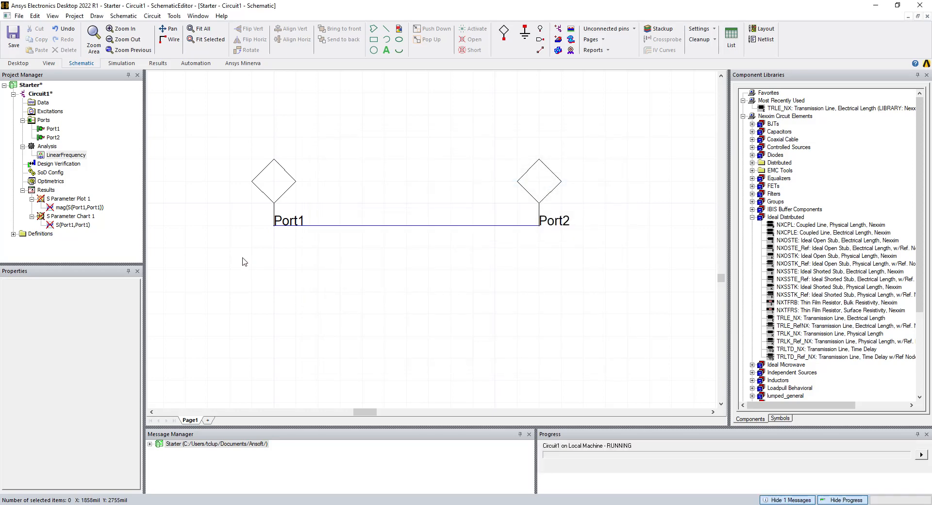
# Examine the Port1 reflection on S Parameter Plot 1 and marker m1 on the S Parameter Chart 1 Smith chart.
pyautogui.click(63, 199)
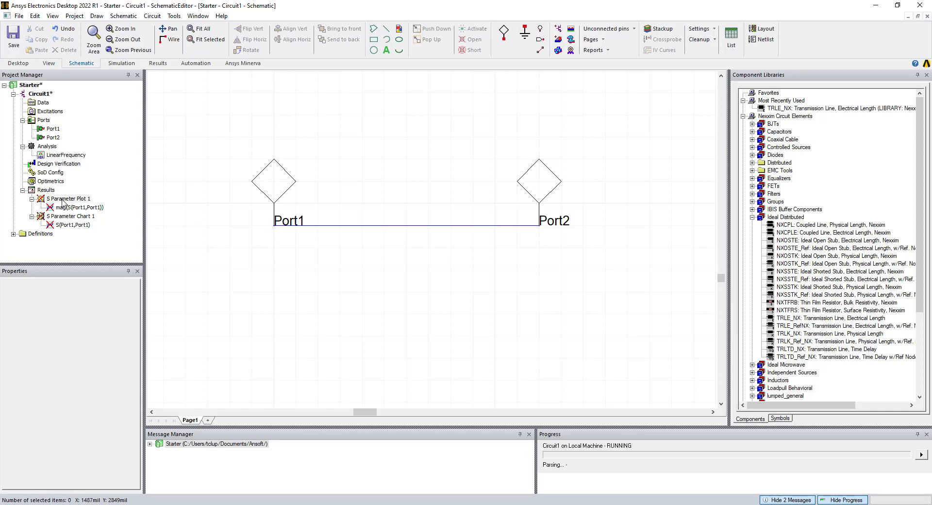
pyautogui.doubleClick(62, 200)
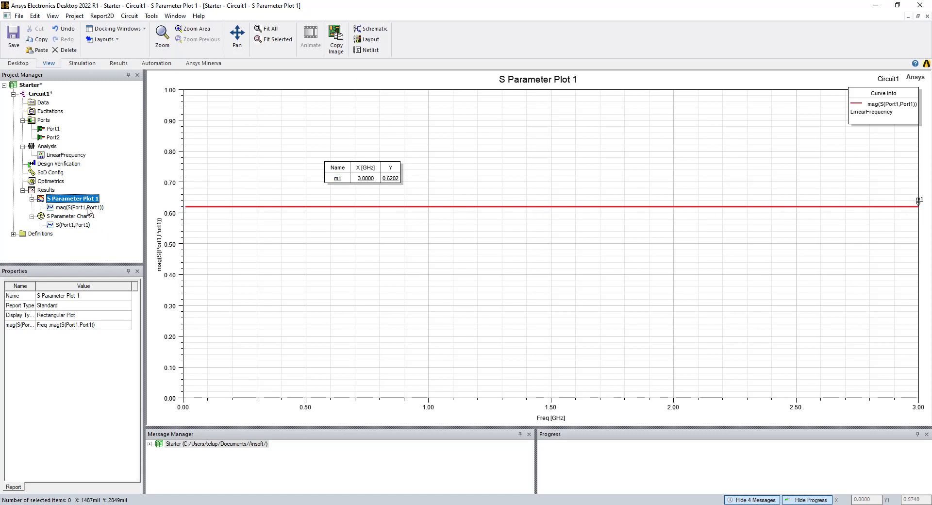
pyautogui.doubleClick(70, 217)
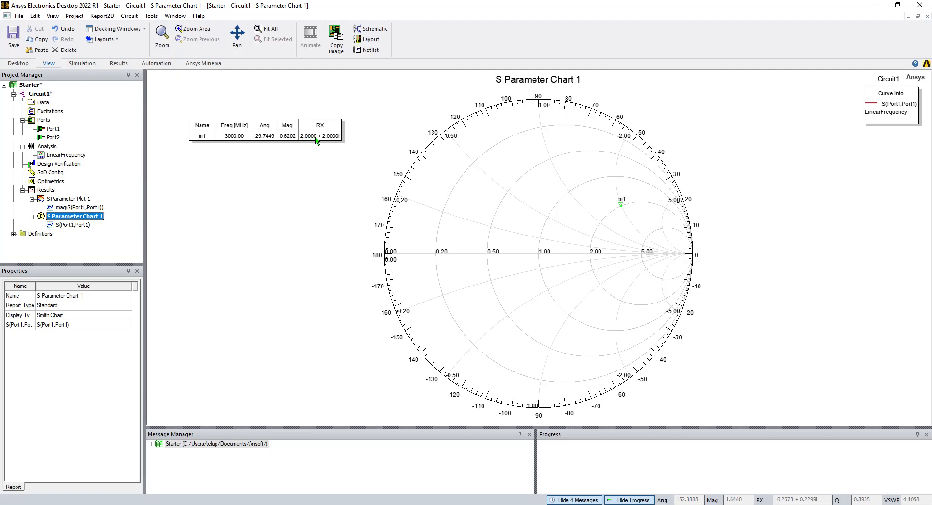
pyautogui.click(313, 157)
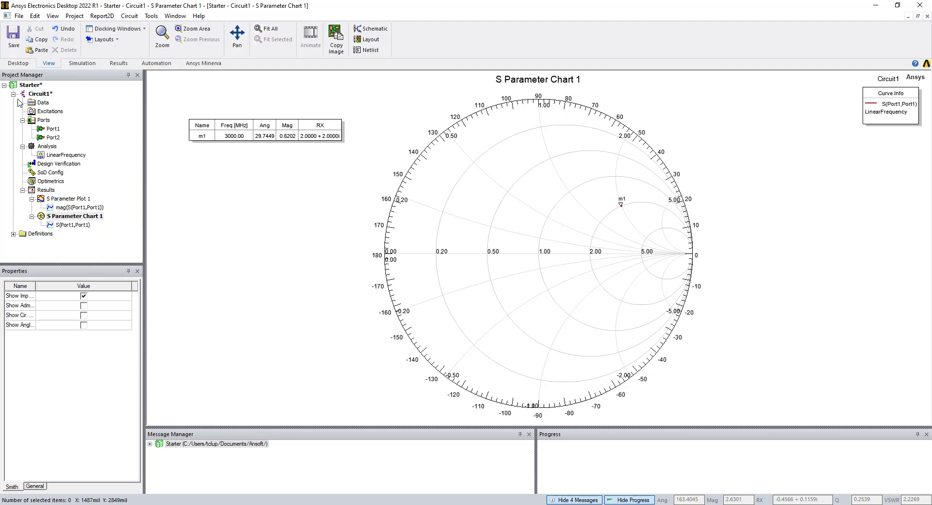
# Return to the Circuit1 schematic and place a third interface port directly below Port1.
pyautogui.doubleClick(38, 94)
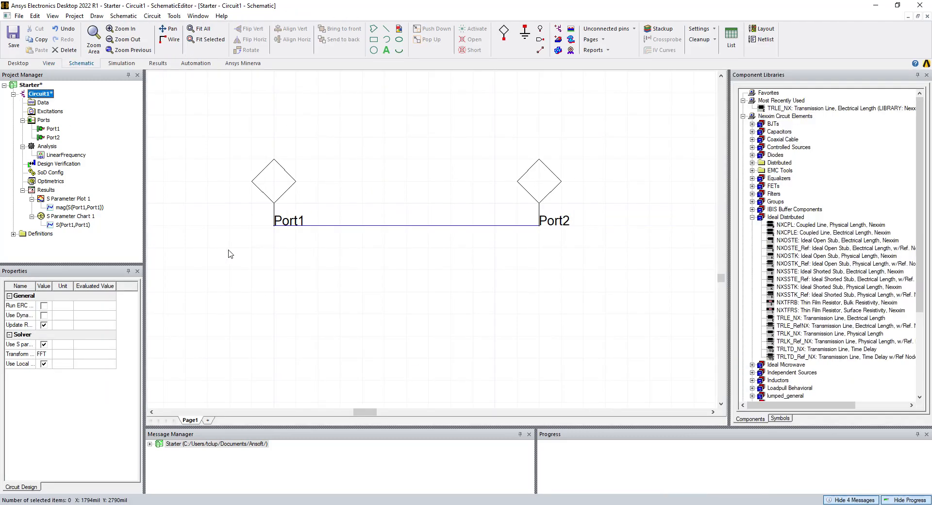
pyautogui.click(505, 34)
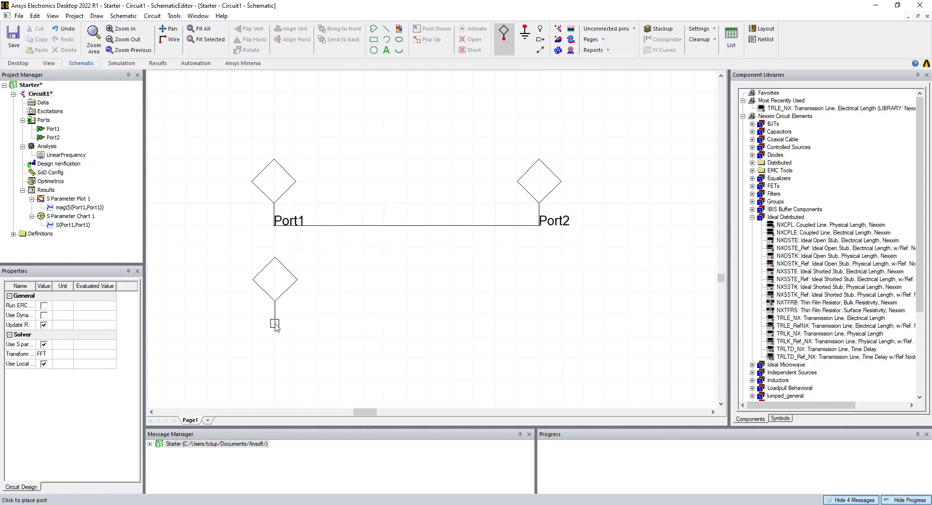
pyautogui.click(274, 335)
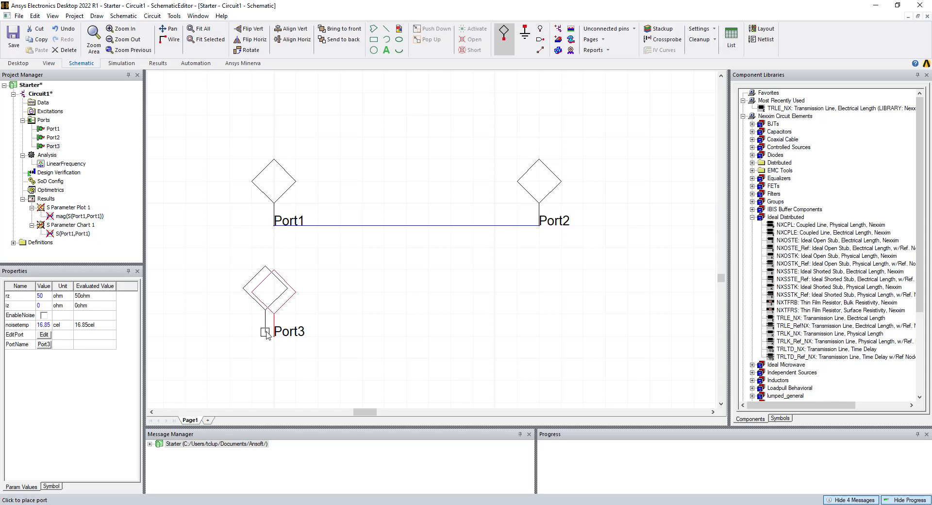
pyautogui.press('Escape')
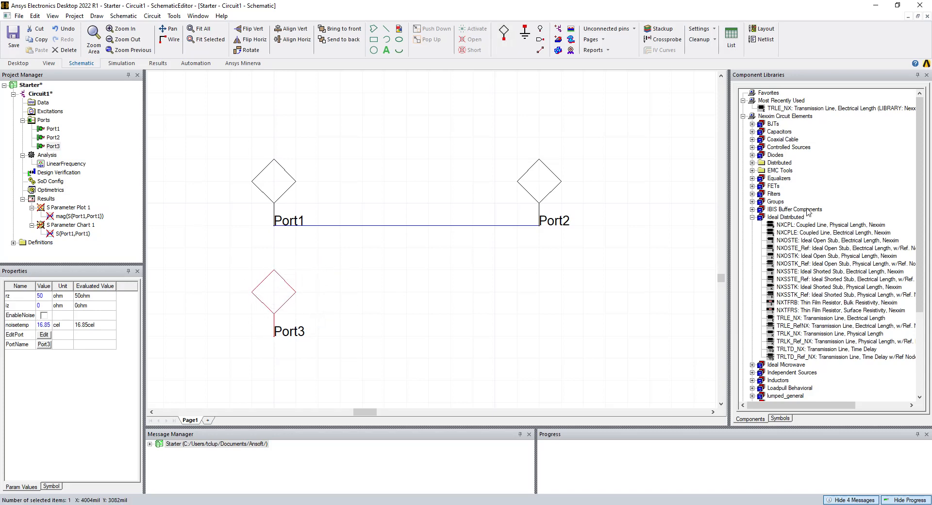
# Place a horizontal RES_ resistor from the Resistors library below Port2, level with the new port's terminal.
pyautogui.scroll(-2, 879, 204)
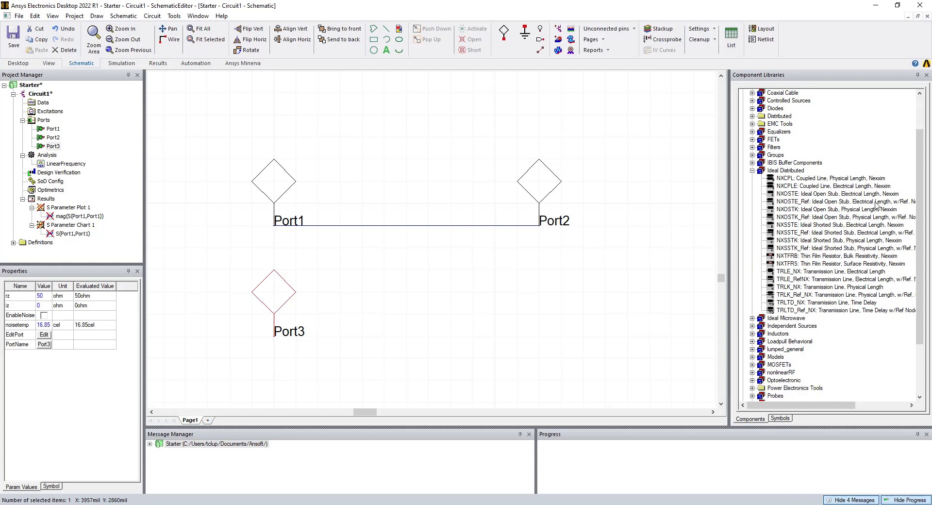
pyautogui.scroll(-2, 855, 228)
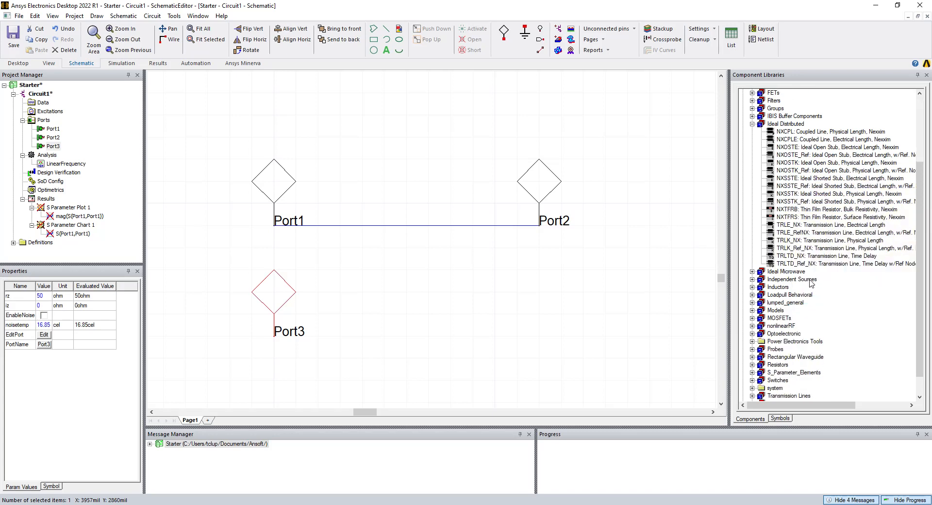
pyautogui.scroll(-1, 811, 284)
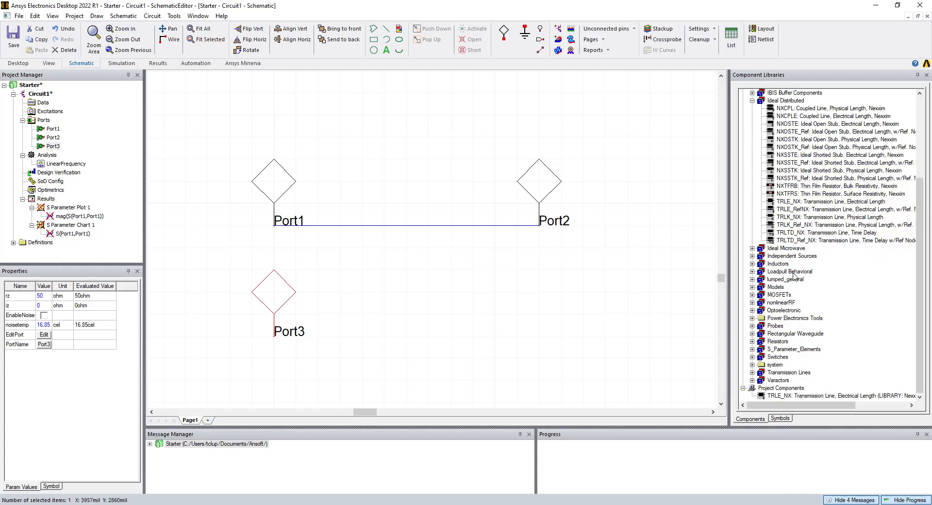
pyautogui.click(752, 341)
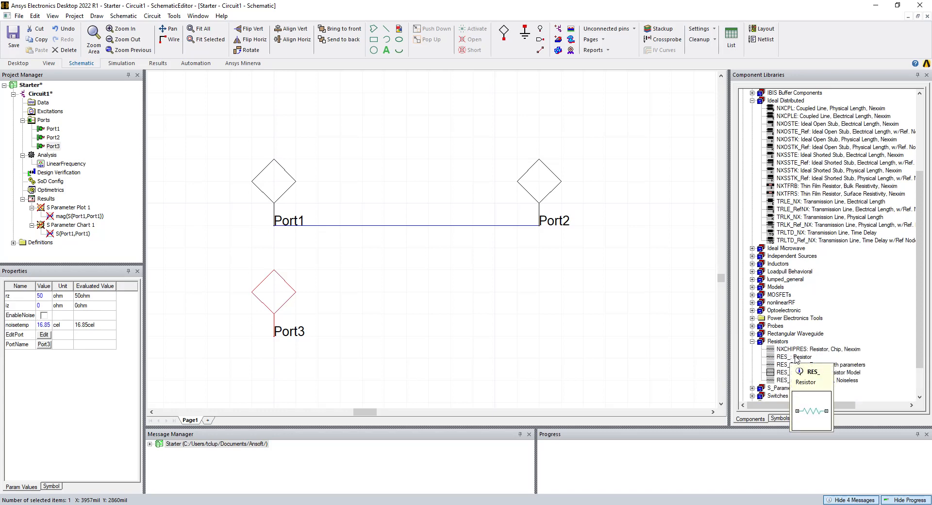
pyautogui.click(788, 357)
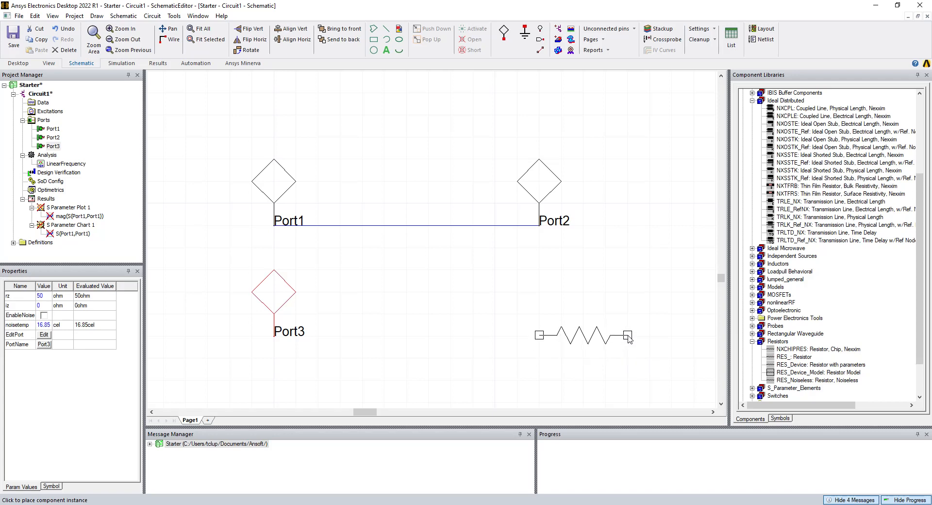
pyautogui.click(629, 339)
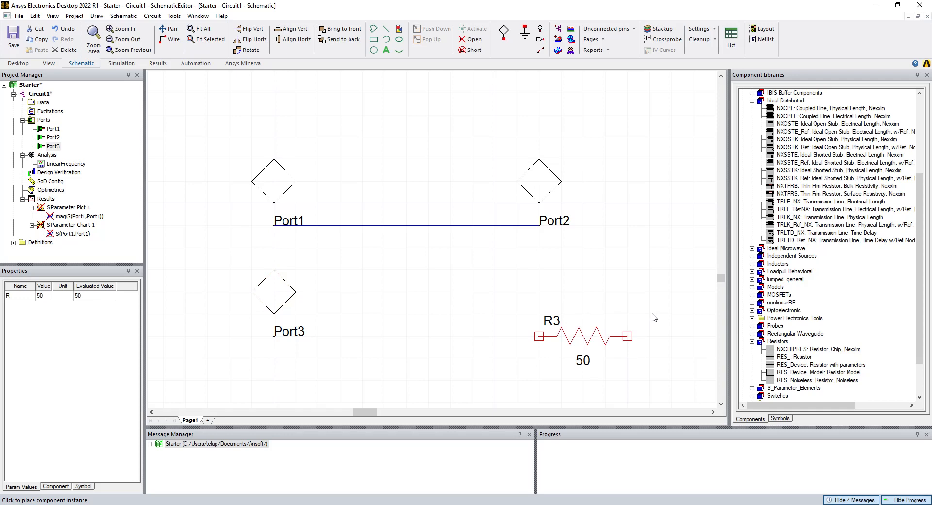
# Place an IND_ inductor from the Inductors library, rotated vertically, just below the right end of the resistor.
pyautogui.click(752, 263)
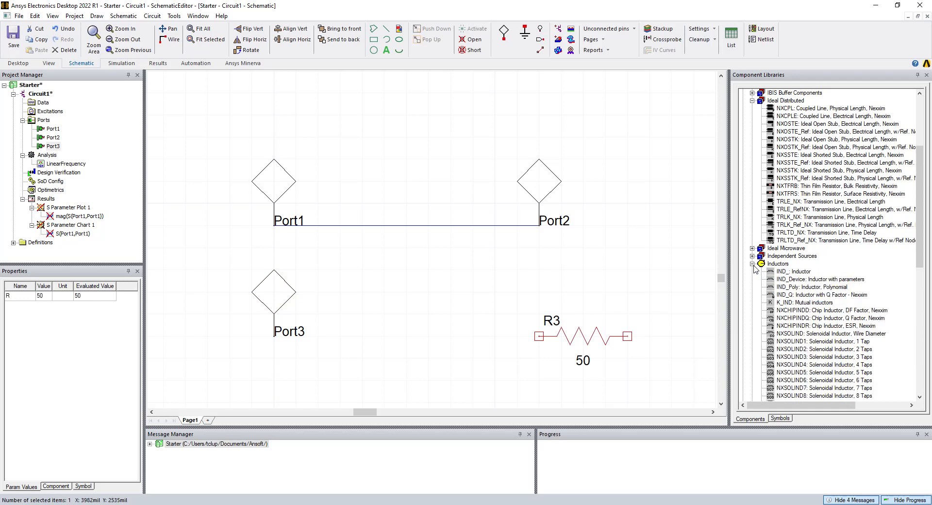
pyautogui.click(789, 272)
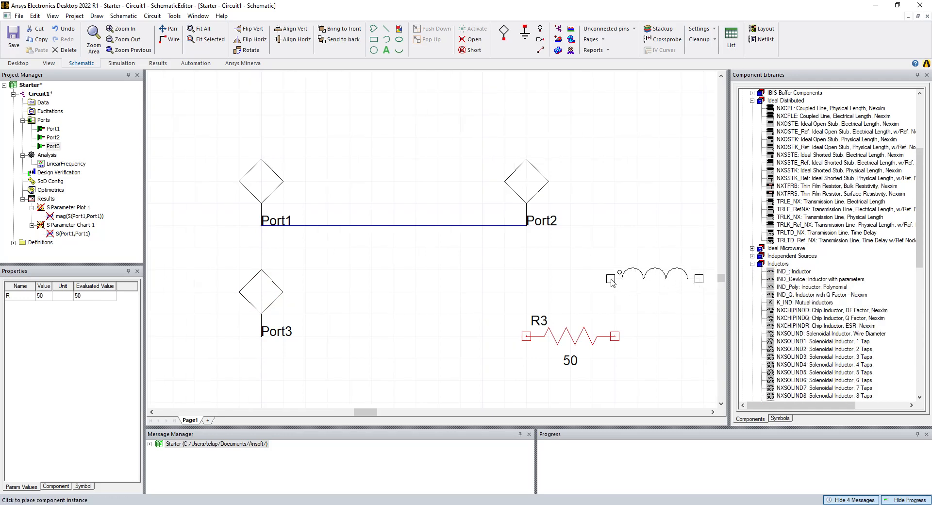
pyautogui.press('r')
pyautogui.press('r')
pyautogui.press('r')
pyautogui.press('r')
pyautogui.press('r')
pyautogui.press('r')
pyautogui.press('r')
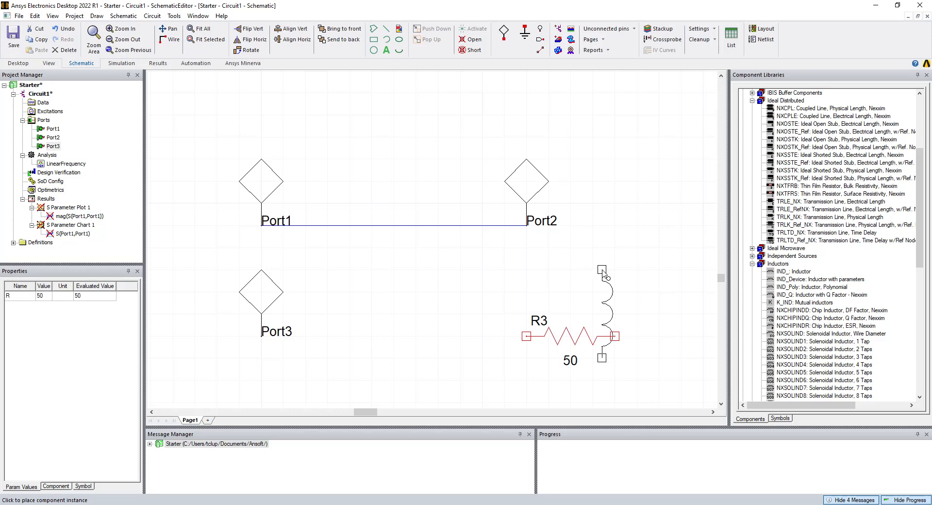
pyautogui.scroll(-2, 622, 271)
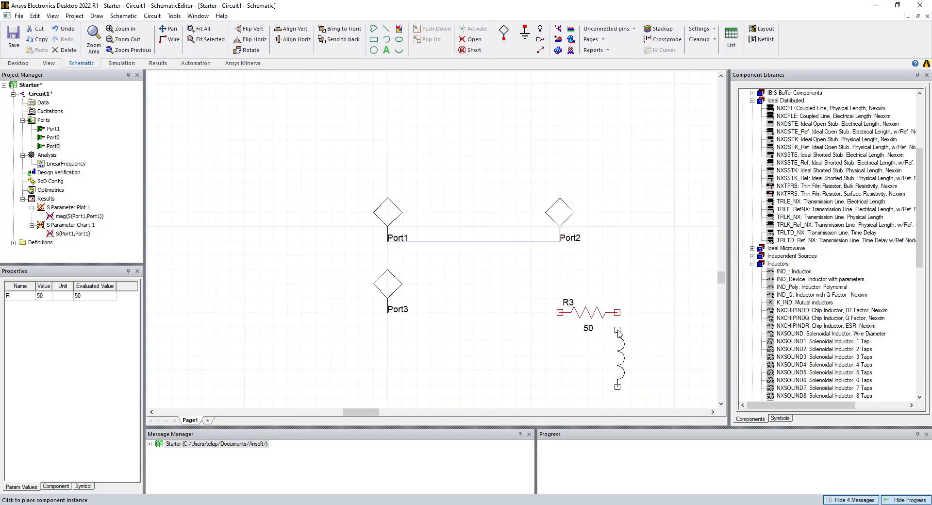
pyautogui.click(618, 332)
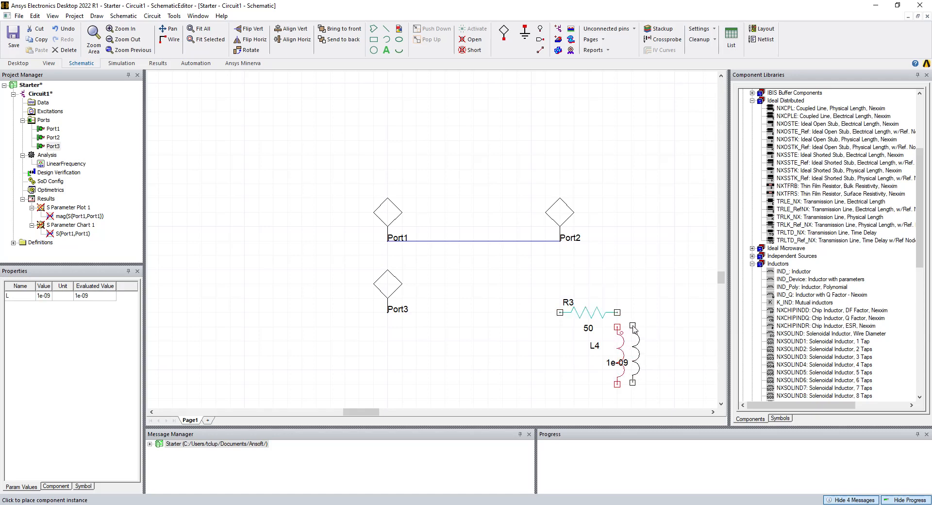
pyautogui.press('Escape')
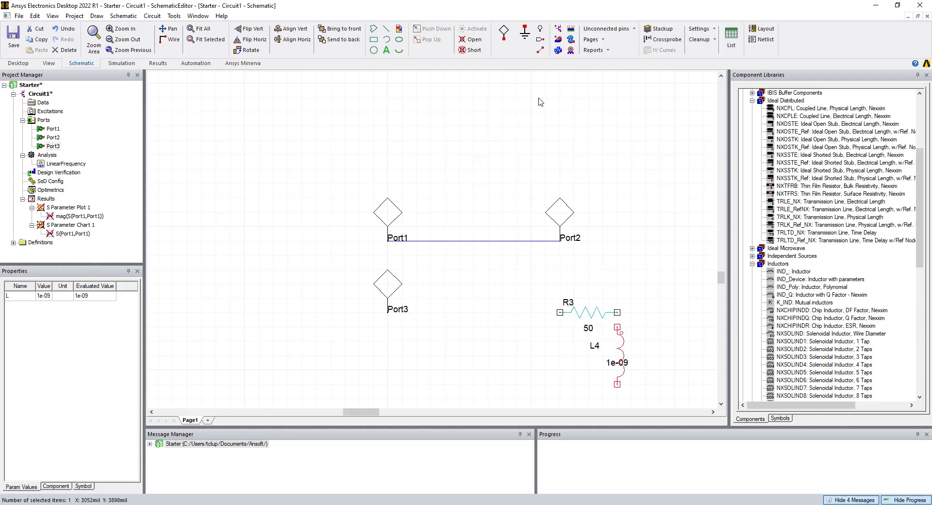
# Place a ground symbol just below the lower end of the inductor.
pyautogui.click(526, 35)
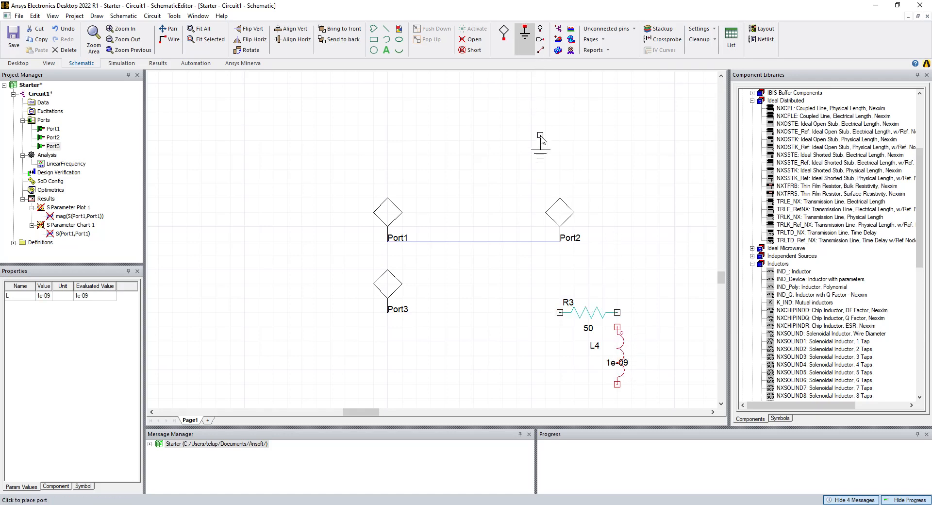
pyautogui.scroll(-1, 596, 387)
pyautogui.scroll(-3, 596, 387)
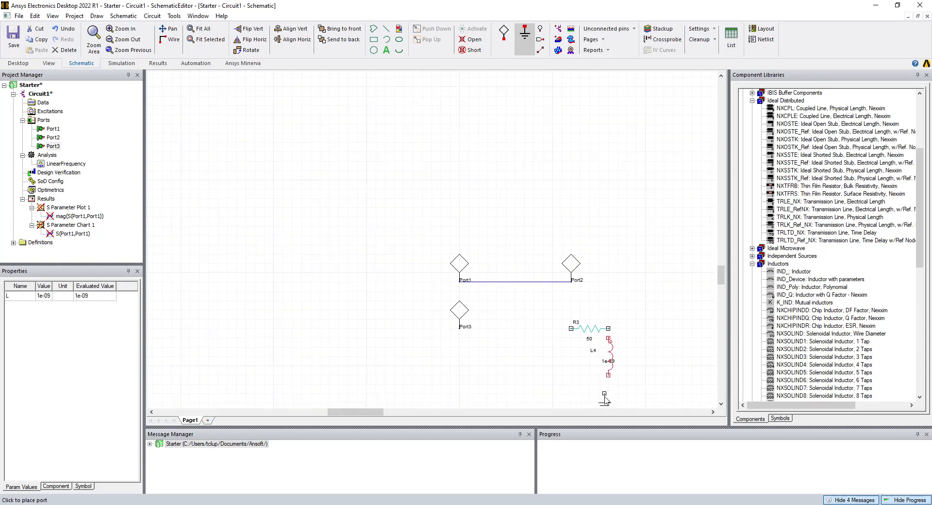
pyautogui.click(609, 386)
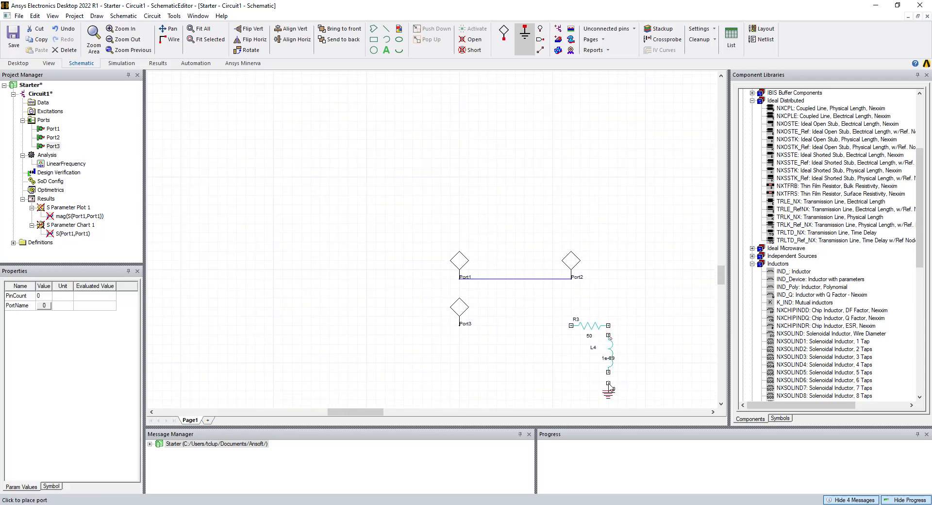
pyautogui.press('Escape')
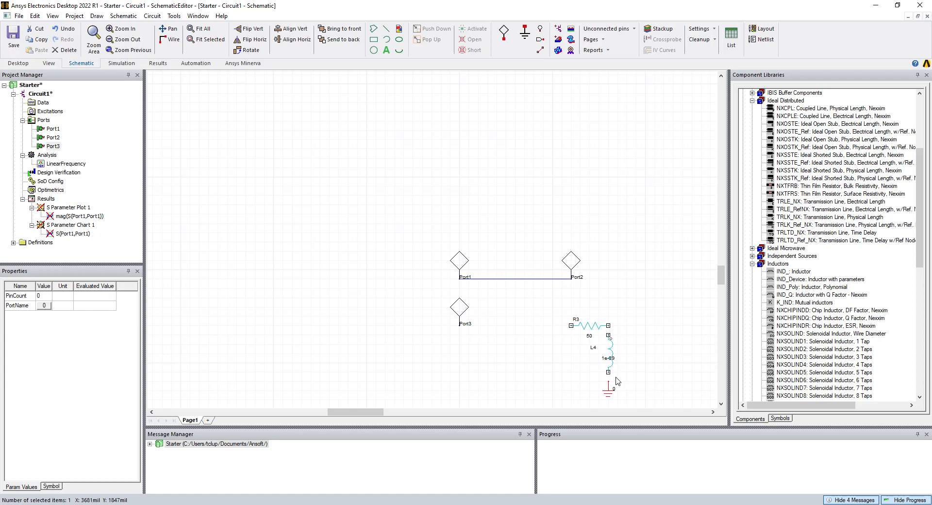
# Wire the ground to the inductor, the inductor to the resistor, and the resistor's free end to Port3.
pyautogui.press('w')
pyautogui.click(608, 373)
pyautogui.click(608, 381)
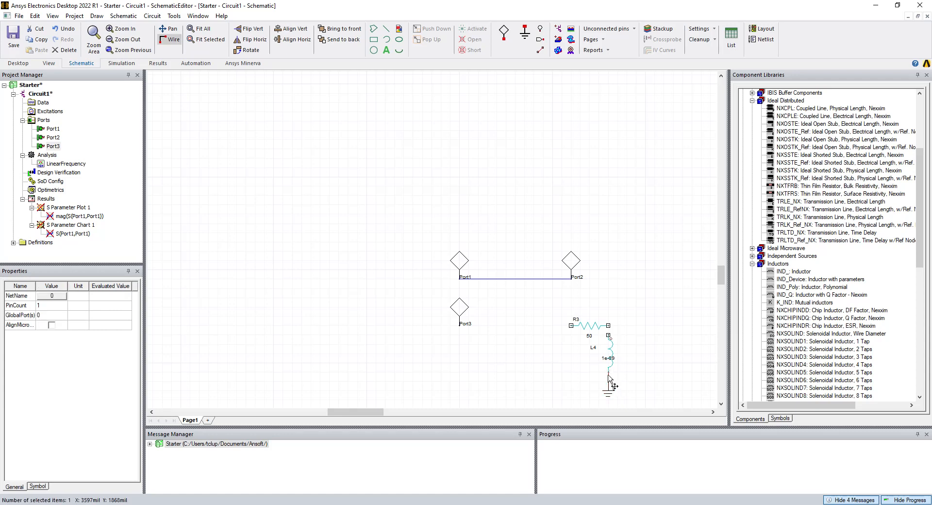
pyautogui.hotkey('ctrl', 'w')
pyautogui.click(608, 334)
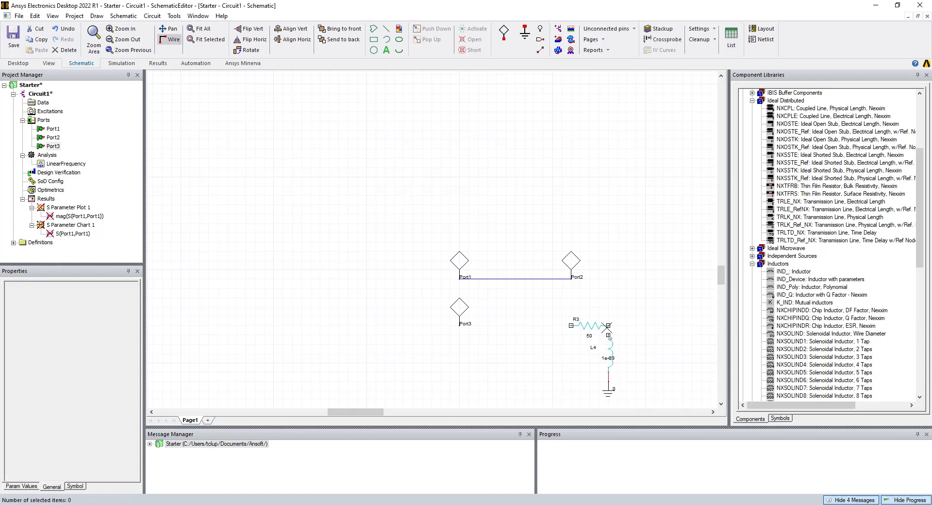
pyautogui.click(571, 325)
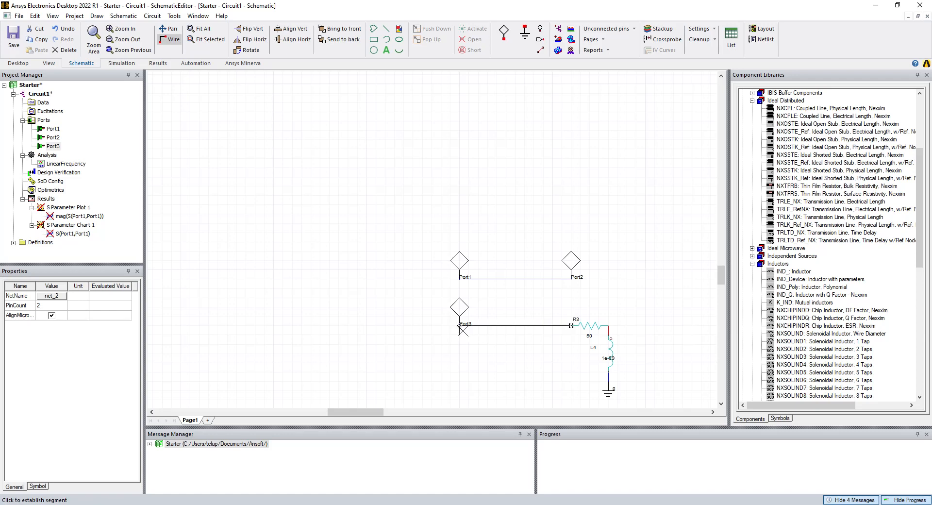
pyautogui.press('Escape')
pyautogui.click(572, 326)
pyautogui.click(459, 325)
# Set the resistance of the load resistor R3 to 100 ohms.
pyautogui.doubleClick(587, 326)
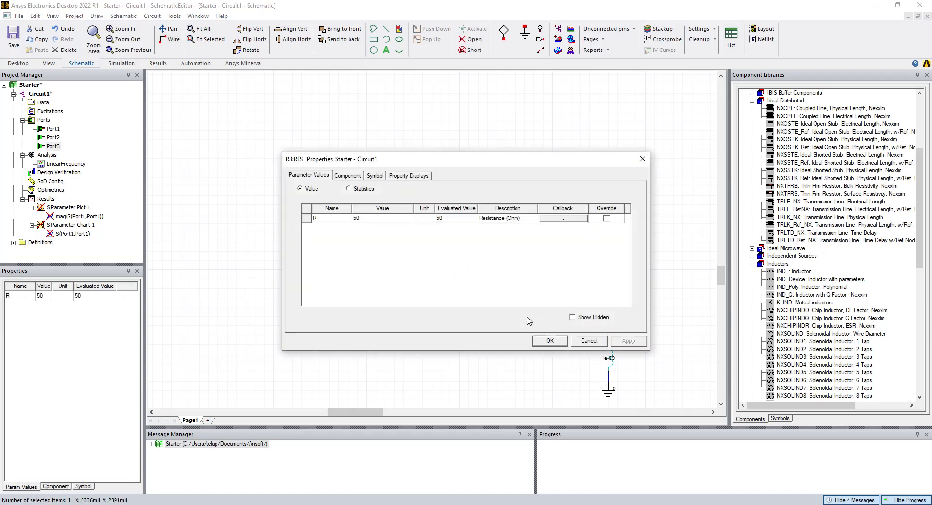
pyautogui.click(370, 218)
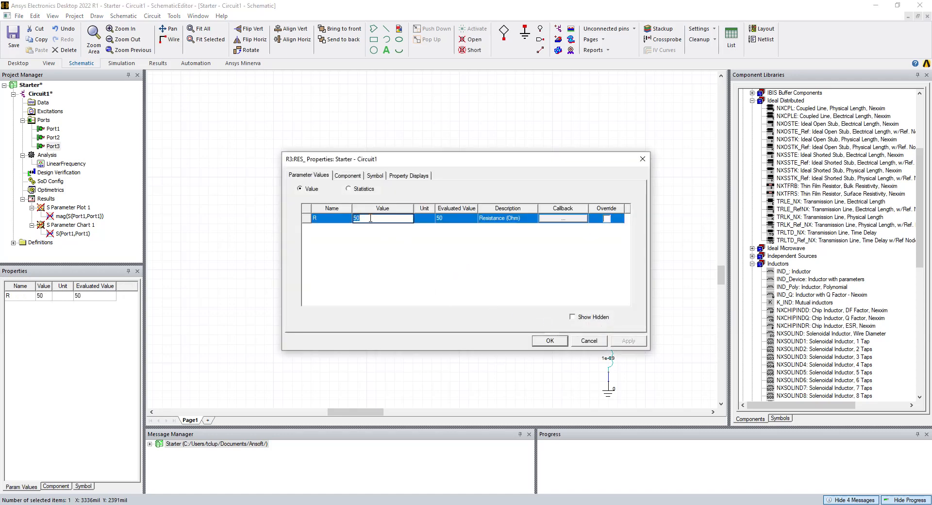
pyautogui.press('Return')
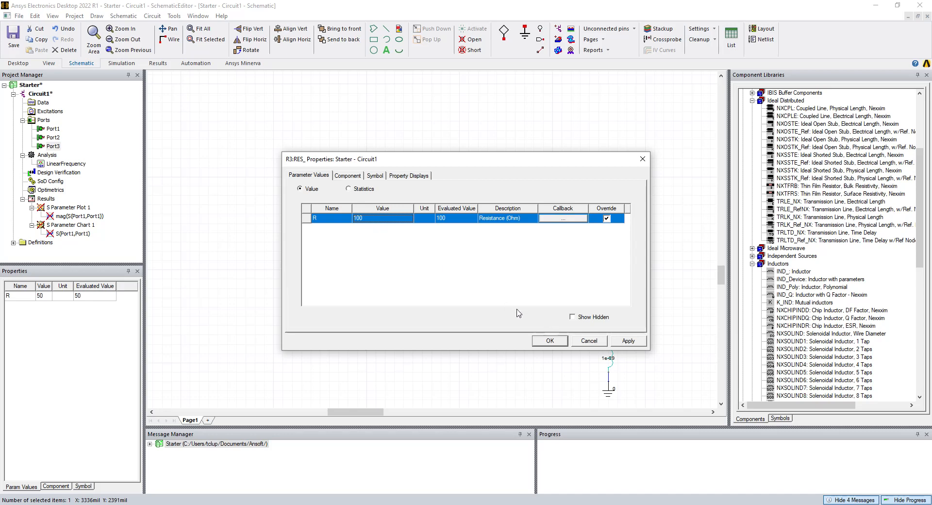
pyautogui.click(550, 340)
# Set the inductance of the load inductor L4 to 5.305165nH.
pyautogui.doubleClick(609, 364)
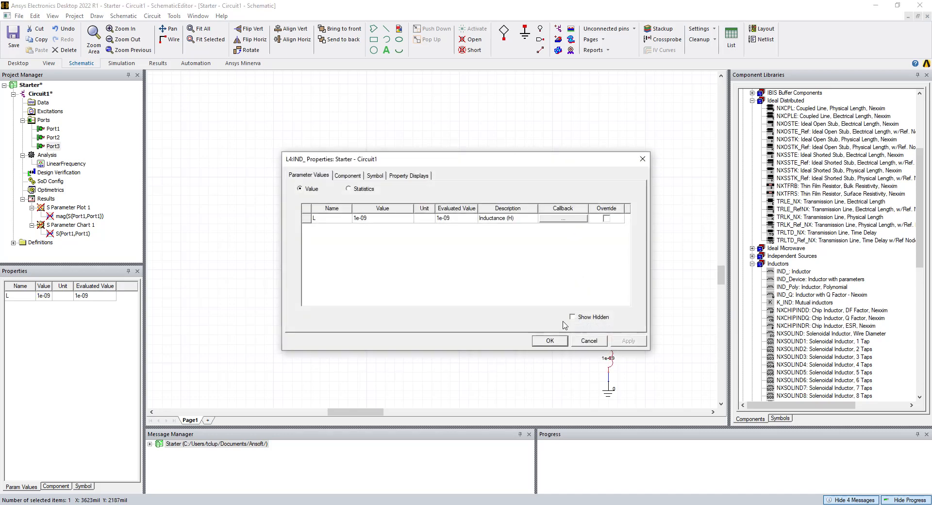
pyautogui.click(372, 219)
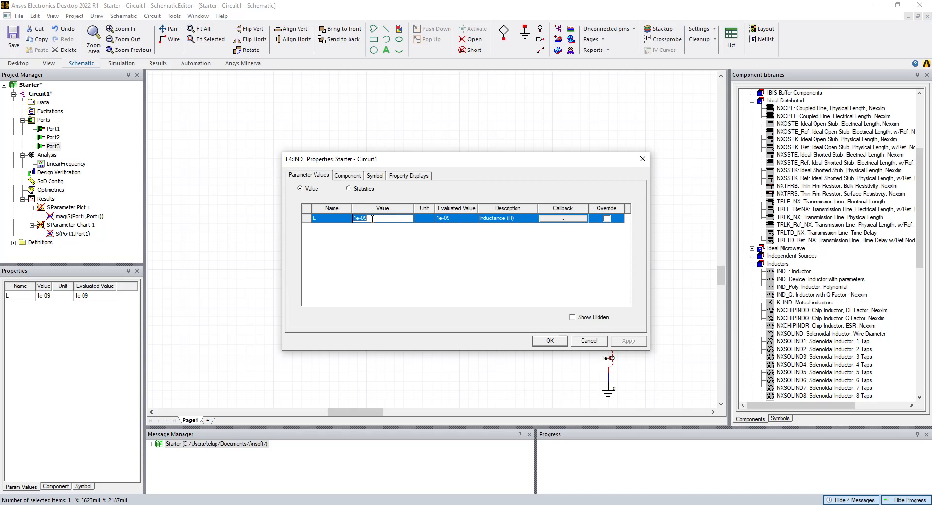
pyautogui.write('5.305165nH')
pyautogui.press('Return')
pyautogui.click(627, 341)
pyautogui.click(561, 343)
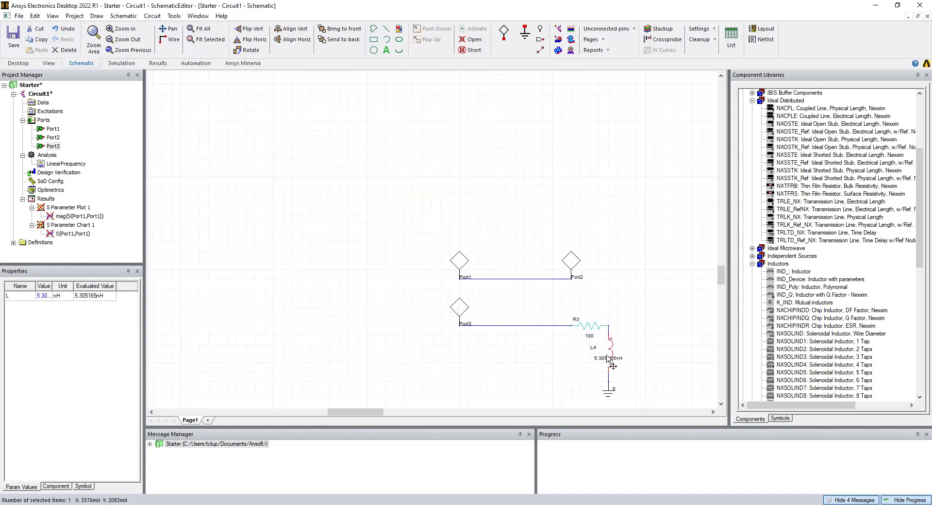
pyautogui.click(632, 342)
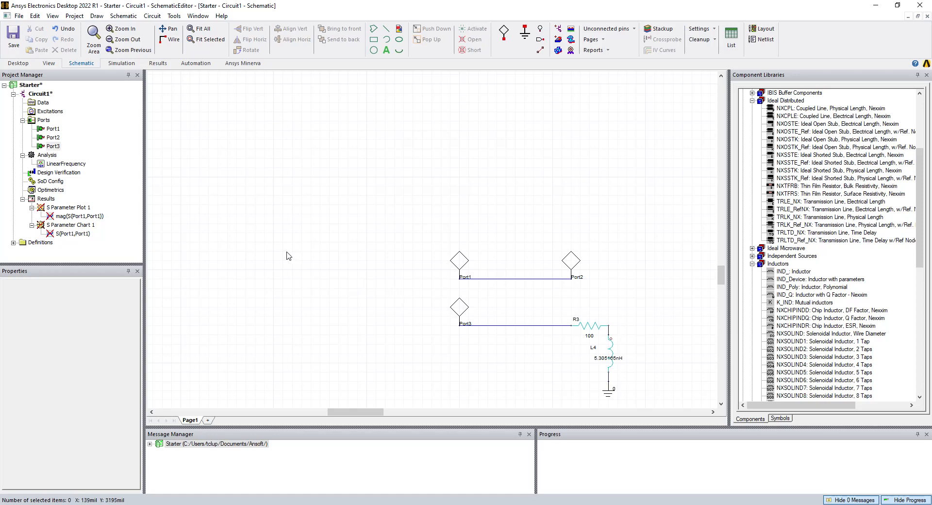
# Run the circuit analysis and add a mag(S(Port3,Port3)) trace to S Parameter Plot 1.
pyautogui.press('F10')
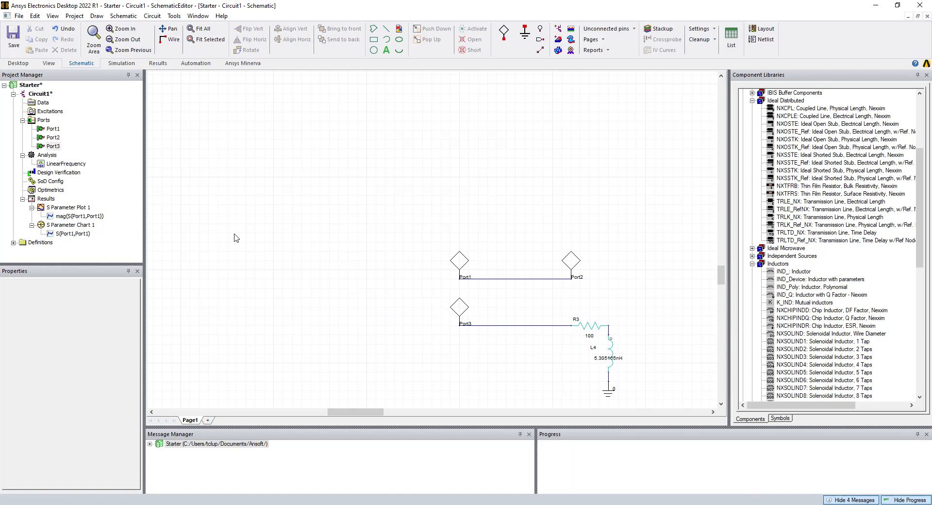
pyautogui.doubleClick(62, 217)
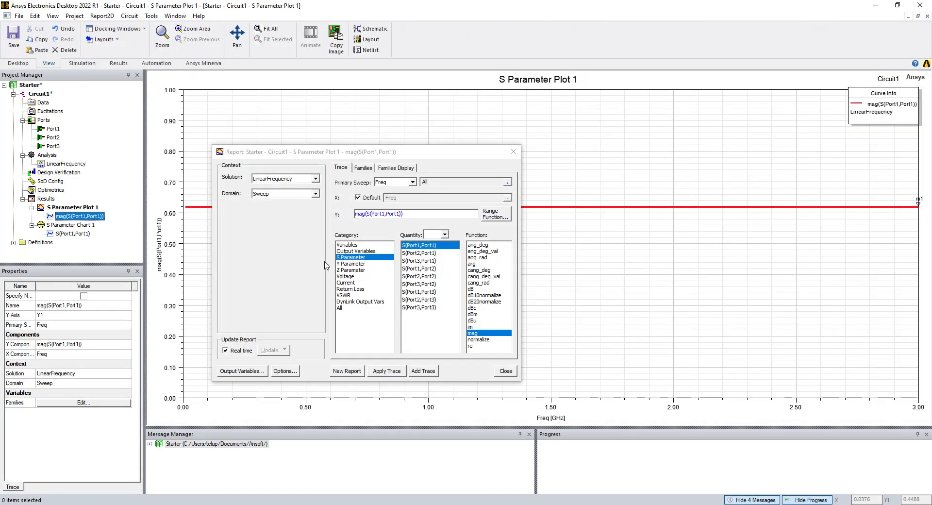
pyautogui.click(424, 308)
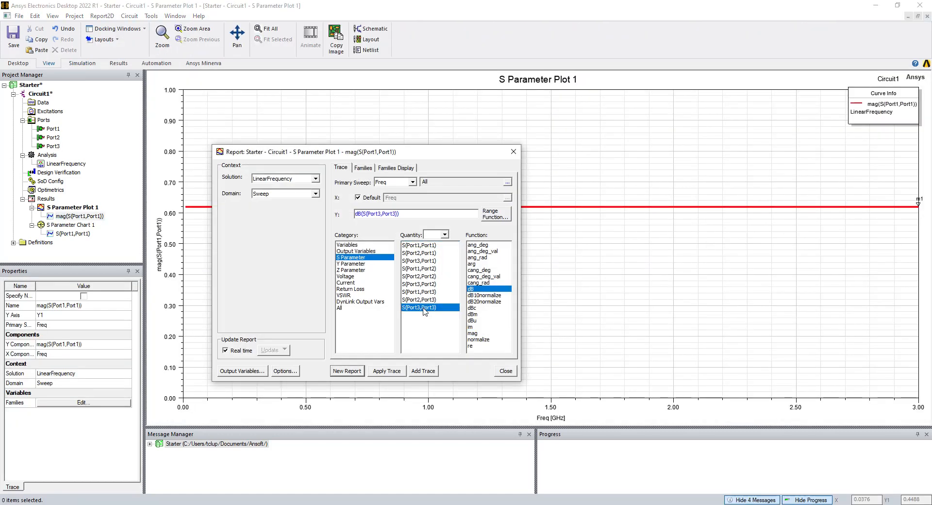
pyautogui.click(476, 333)
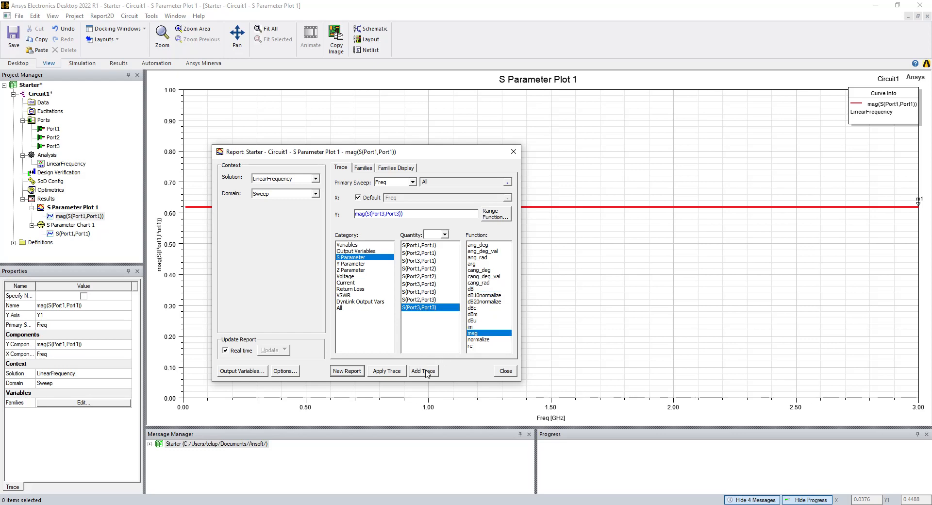
pyautogui.click(427, 371)
pyautogui.click(506, 372)
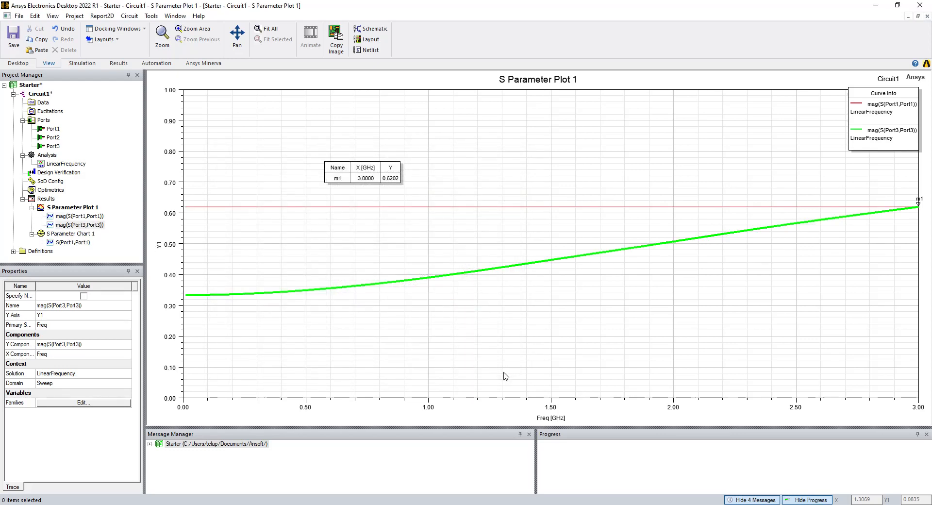
pyautogui.click(289, 354)
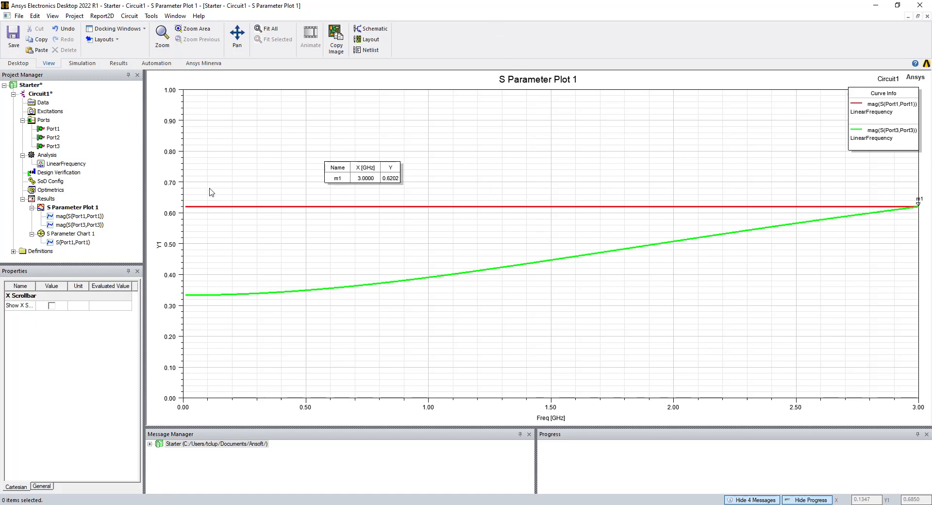
# Add an S(Port3,Port3) trace to the Smith chart in S Parameter Chart 1.
pyautogui.doubleClick(69, 235)
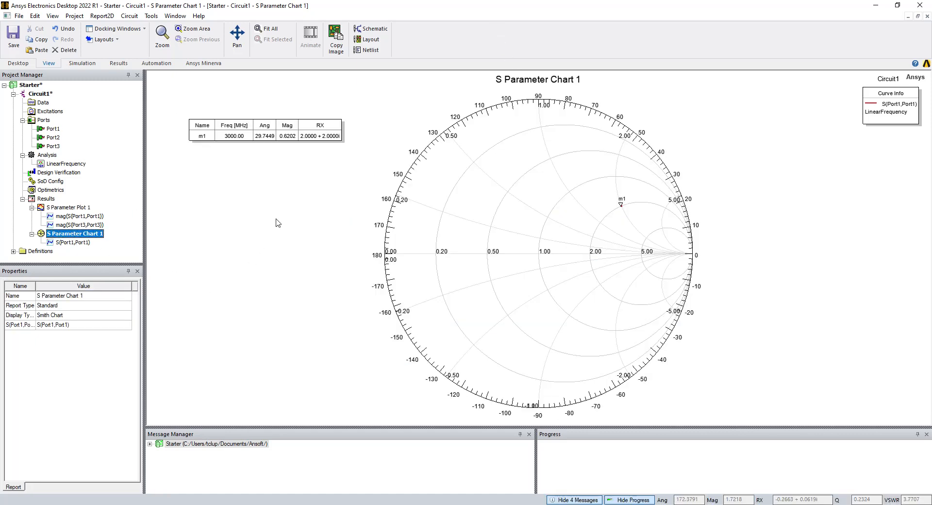
pyautogui.doubleClick(73, 242)
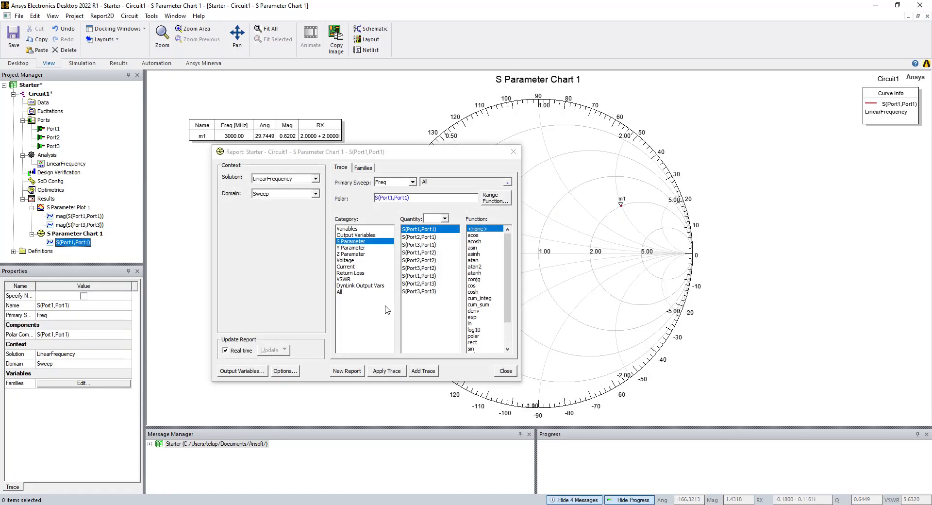
pyautogui.click(420, 292)
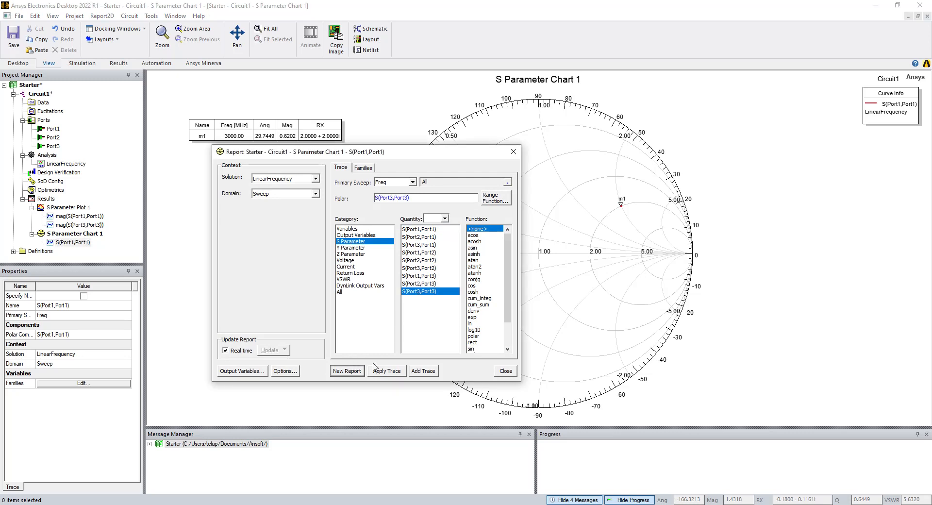
pyautogui.click(423, 371)
pyautogui.click(506, 371)
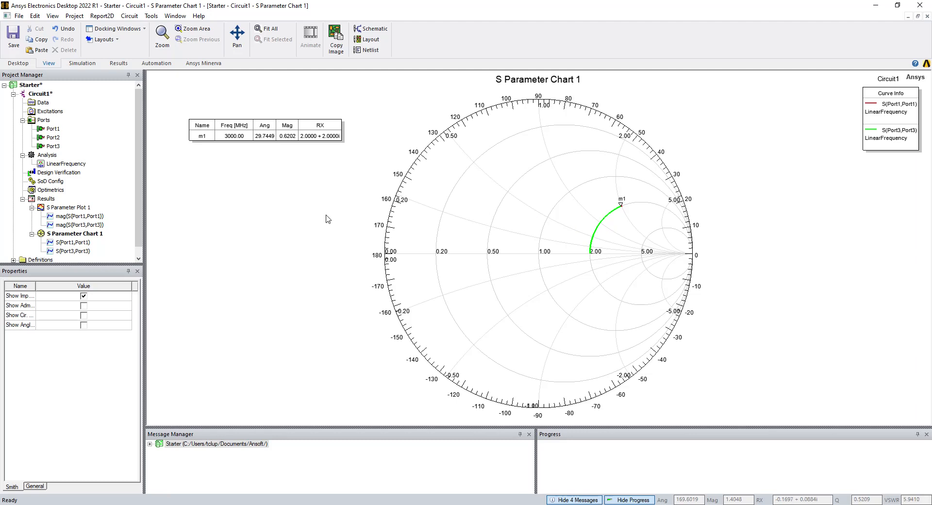
# Compare the S(Port1,Port1) and S(Port3,Port3) traces on the Smith chart with the schematic, and read the angle at marker m1.
pyautogui.click(77, 242)
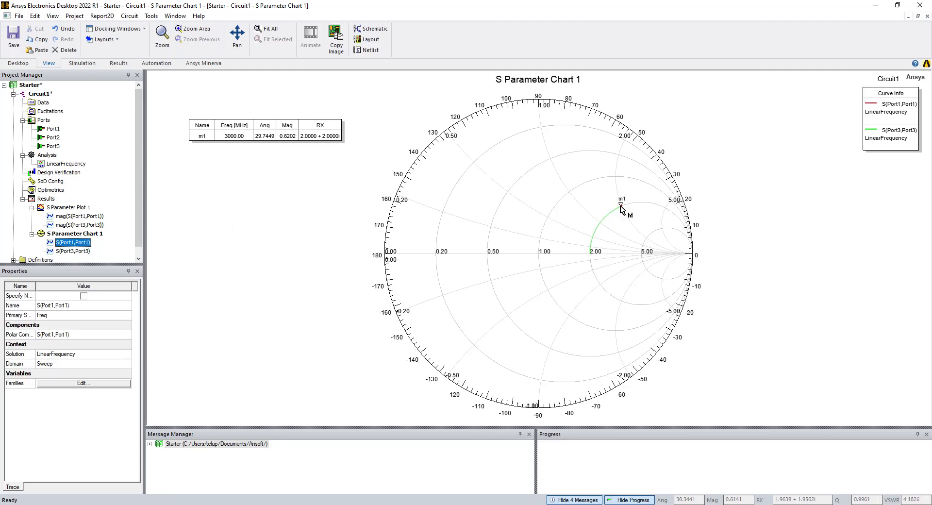
pyautogui.click(69, 252)
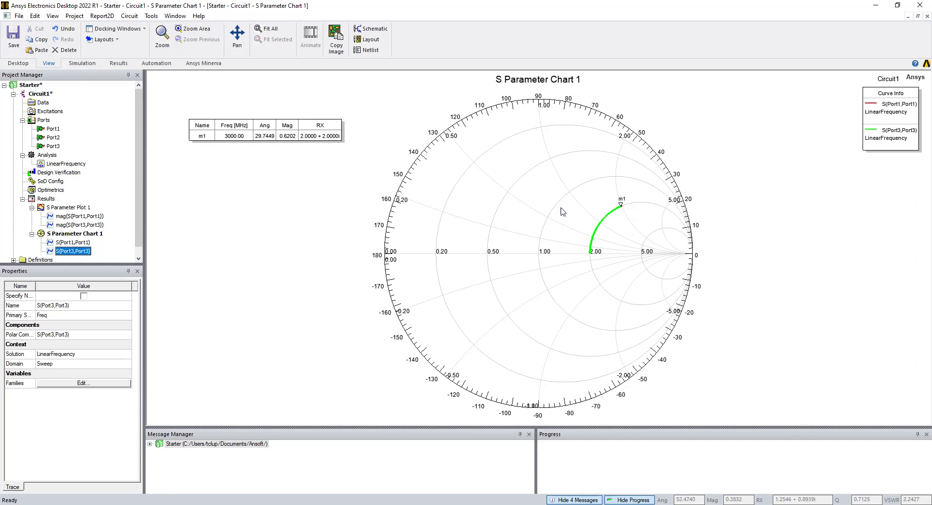
pyautogui.click(323, 223)
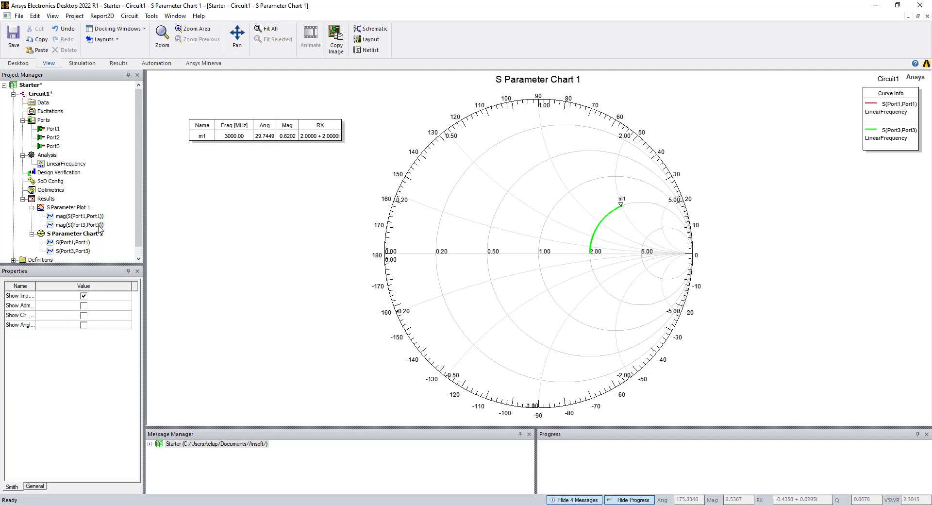
pyautogui.doubleClick(40, 94)
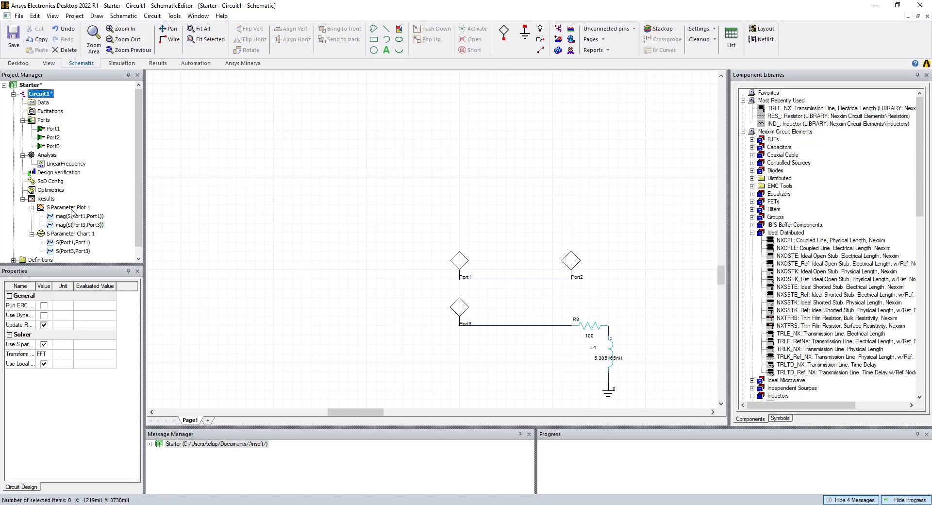
pyautogui.doubleClick(69, 234)
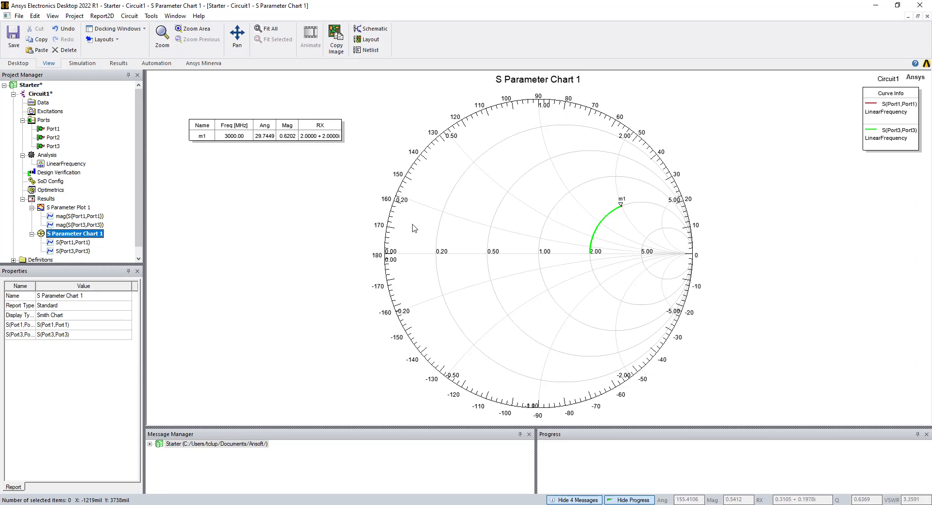
pyautogui.click(72, 242)
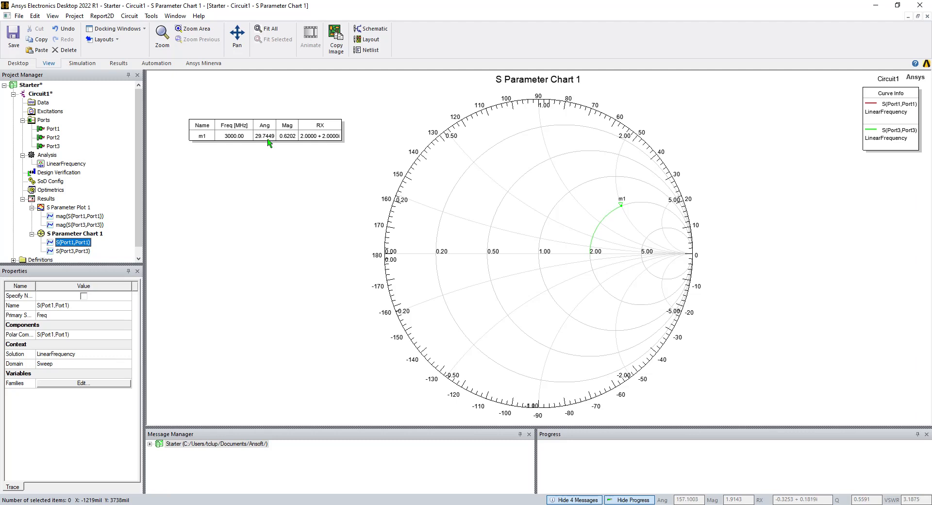
pyautogui.click(257, 179)
# Return to the Circuit1 schematic and delete the wire between Port1 and Port2 and the wire from Port3 to the resistor.
pyautogui.doubleClick(40, 93)
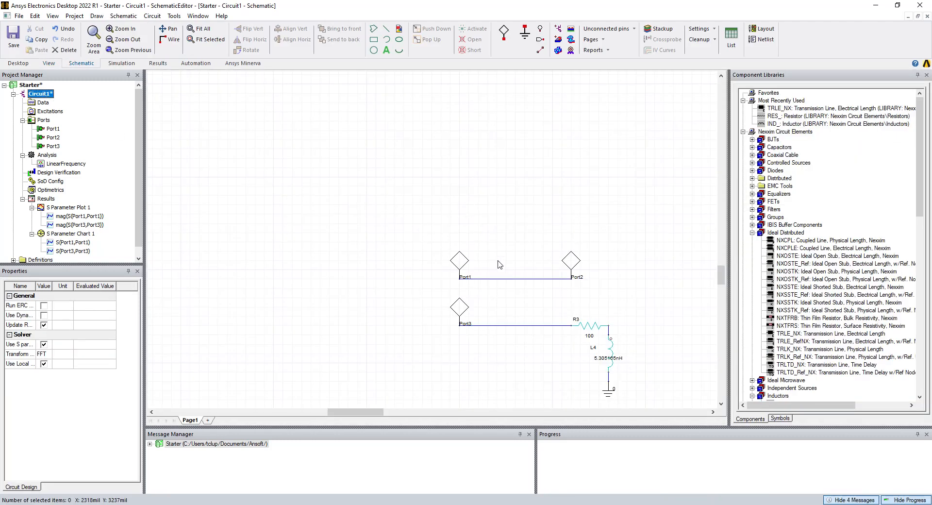
pyautogui.click(514, 279)
pyautogui.press('Delete')
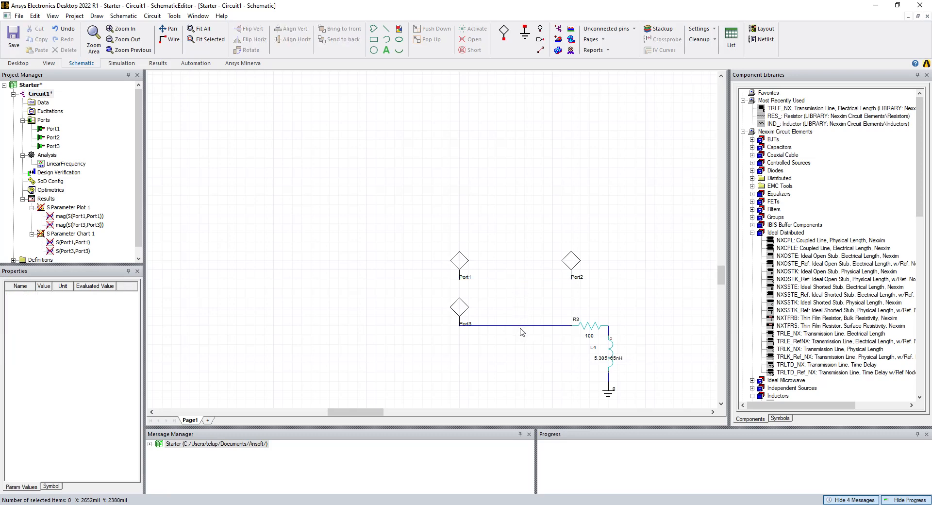
pyautogui.click(520, 326)
pyautogui.press('Delete')
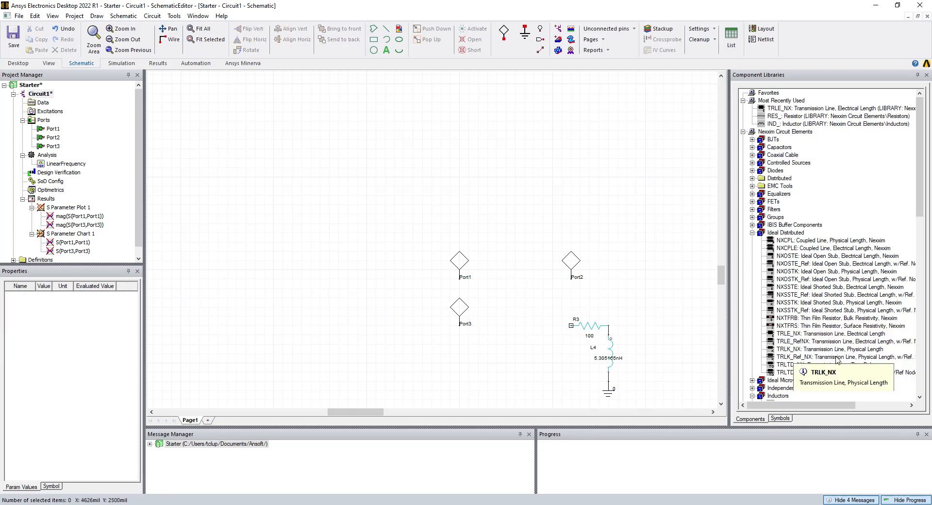
# Place two TRLE_NX transmission lines, one between Port1 and Port2 and one between Port3 and the resistor.
pyautogui.click(829, 334)
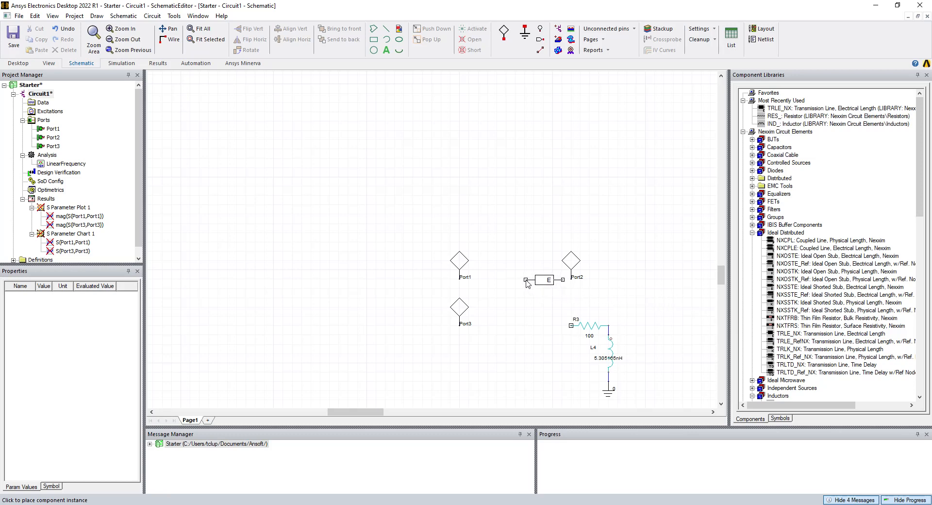
pyautogui.click(526, 282)
pyautogui.click(526, 328)
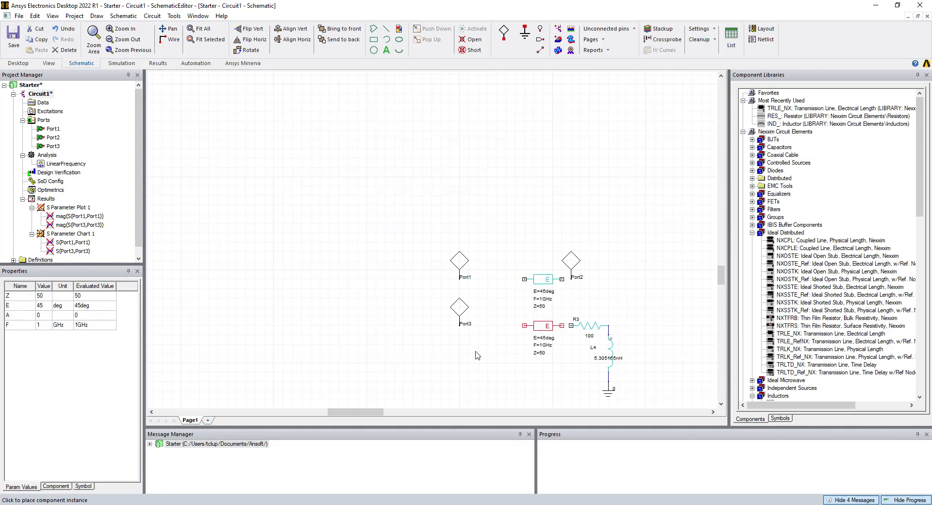
# Set the upper transmission line's electrical length to 14.87245 deg and its reference frequency to 3 GHz.
pyautogui.doubleClick(542, 280)
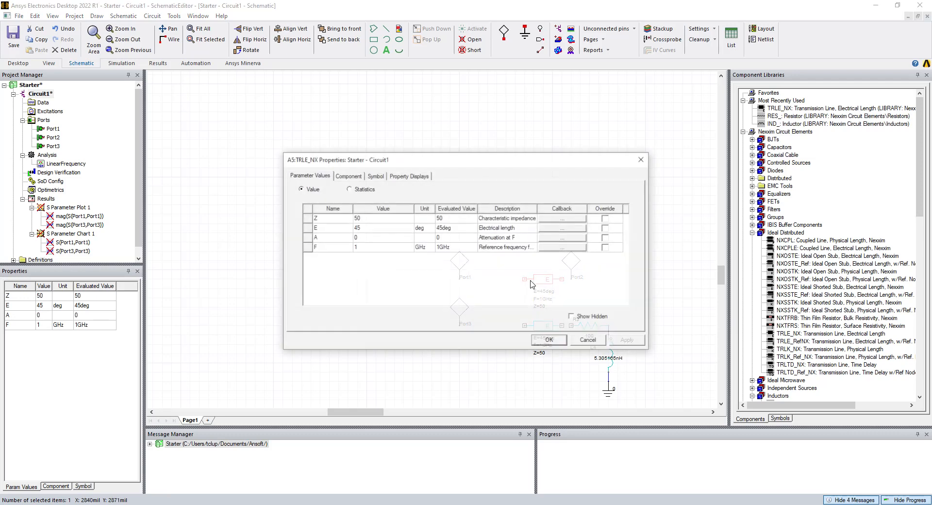
pyautogui.click(376, 219)
pyautogui.click(375, 228)
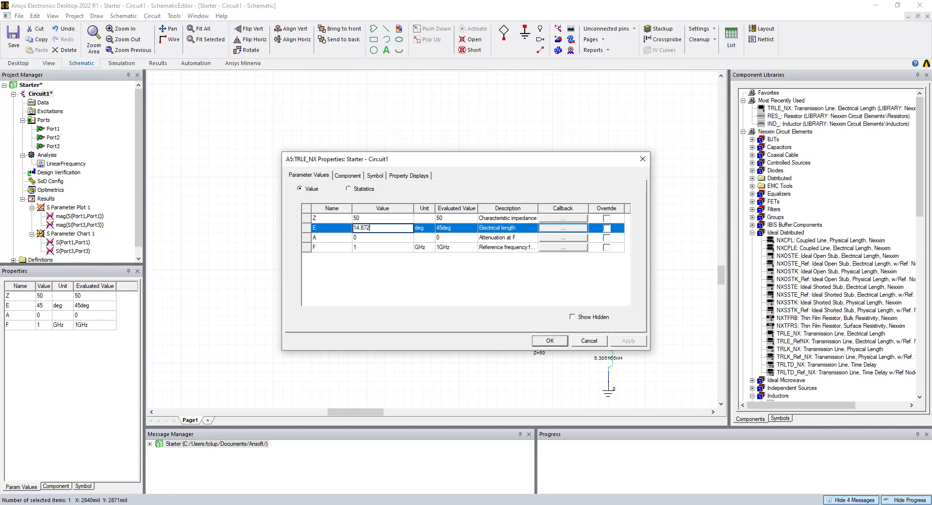
pyautogui.click(372, 248)
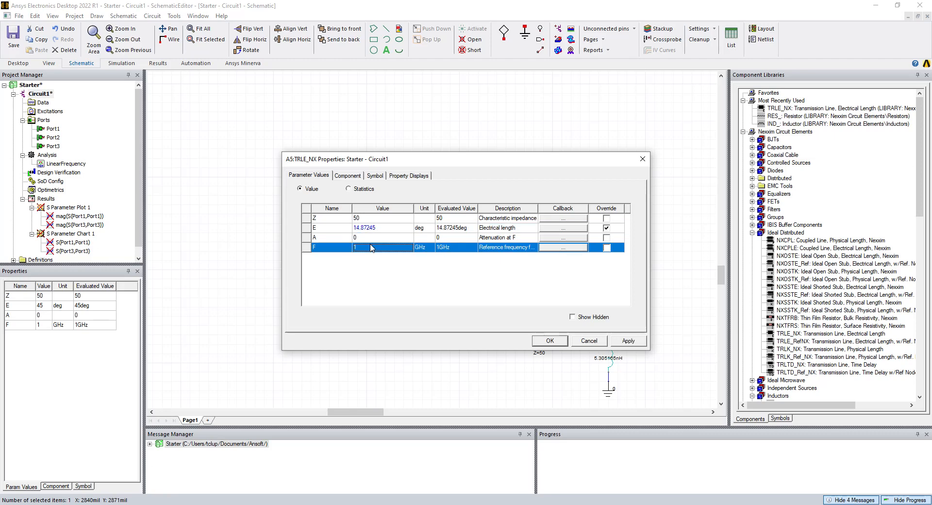
pyautogui.write('3')
pyautogui.press('Return')
pyautogui.click(549, 340)
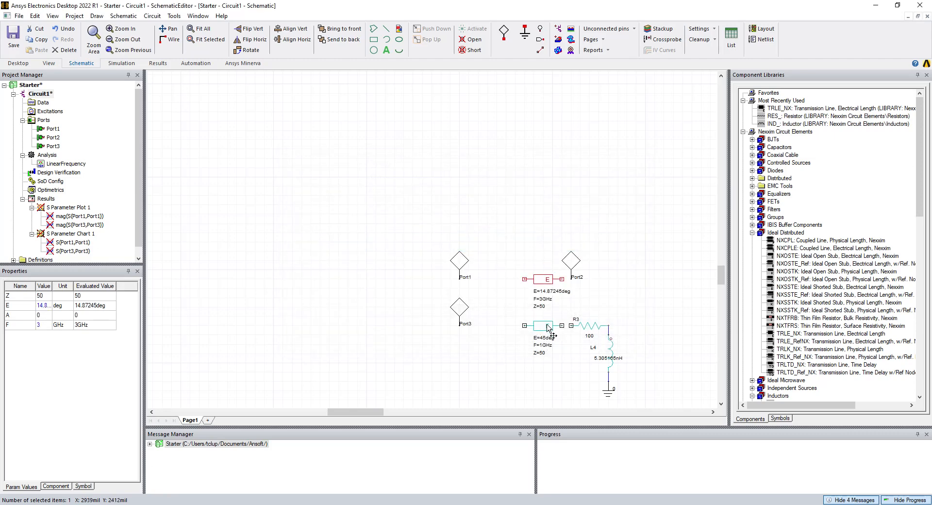
# Set the lower transmission line's electrical length to 14.87245 deg and its reference frequency to 3 GHz.
pyautogui.doubleClick(544, 328)
pyautogui.click(366, 228)
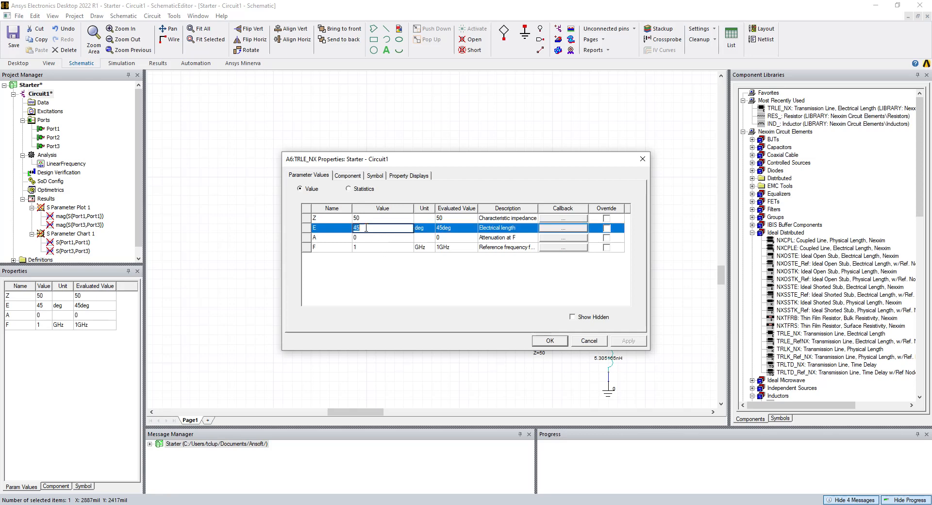
pyautogui.write('14.')
pyautogui.write('87245')
pyautogui.click(367, 247)
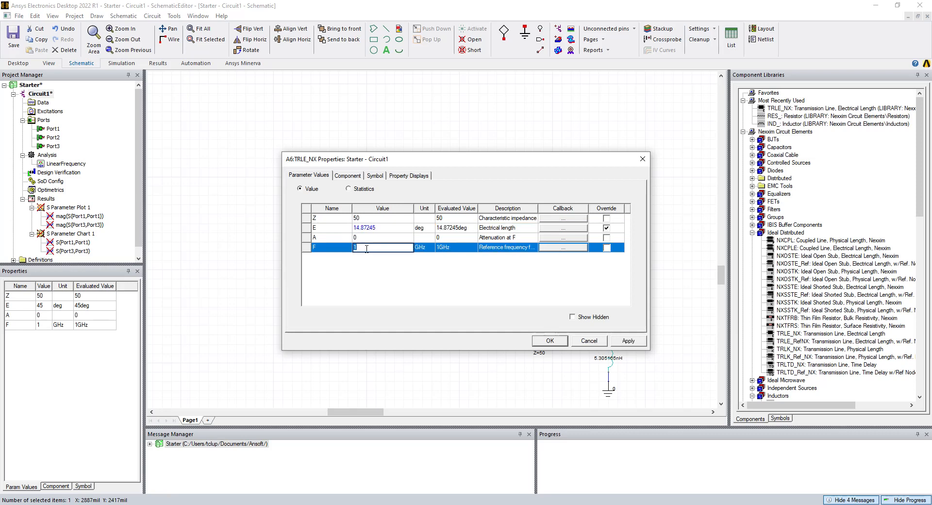
pyautogui.write('3')
pyautogui.click(375, 264)
pyautogui.click(629, 341)
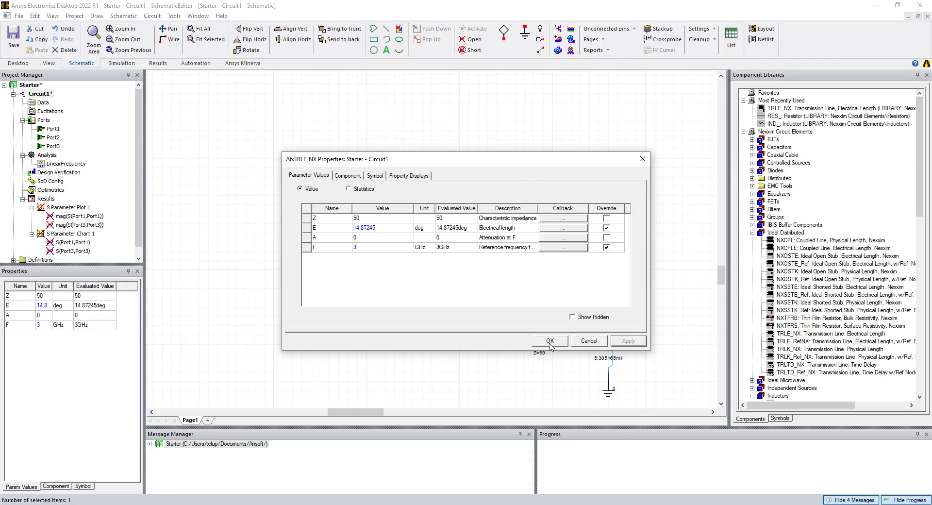
pyautogui.click(551, 341)
pyautogui.click(469, 363)
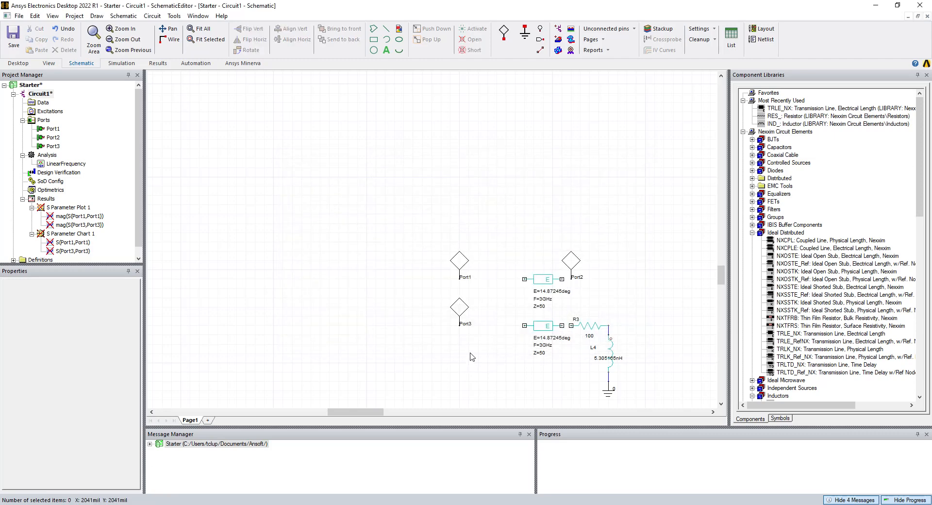
# Wire the upper transmission line between Port1 and Port2, and the lower one between Port3 and the resistor.
pyautogui.click(571, 280)
pyautogui.click(563, 280)
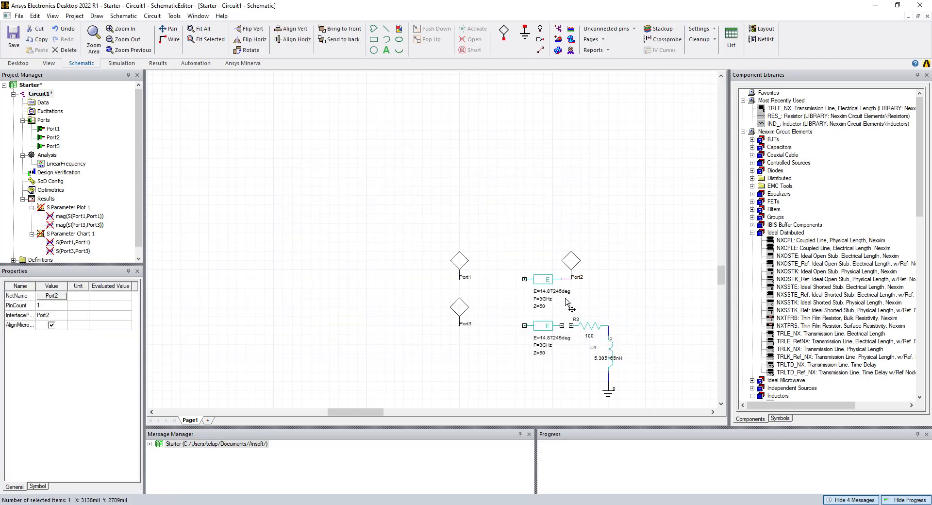
pyautogui.click(570, 326)
pyautogui.click(562, 326)
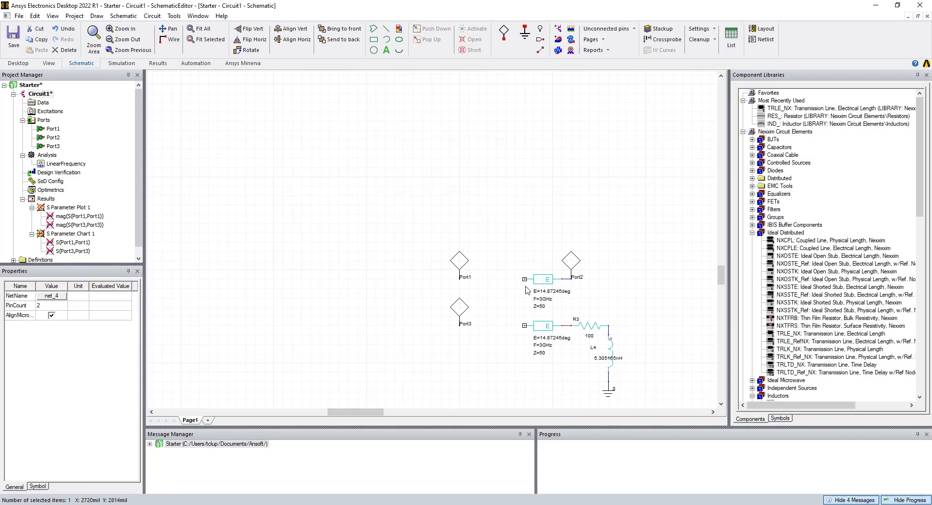
pyautogui.click(524, 284)
pyautogui.click(525, 280)
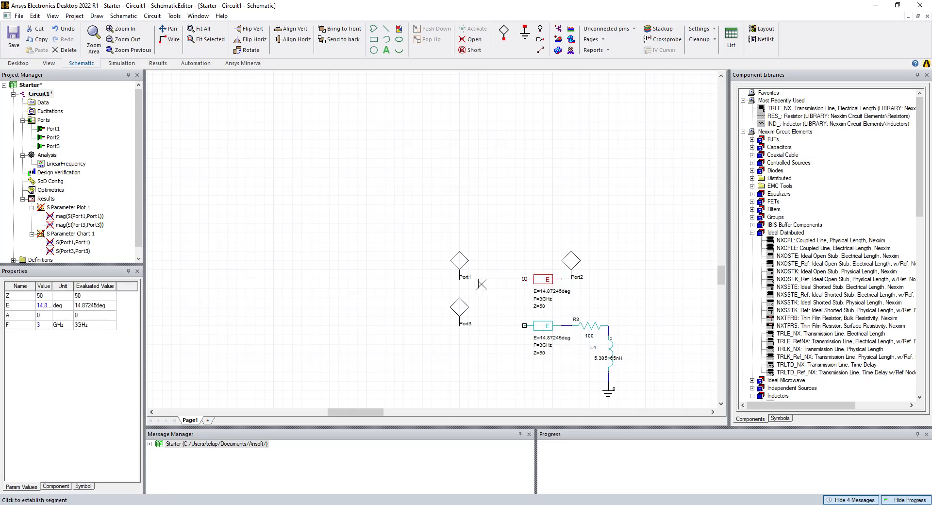
pyautogui.click(459, 279)
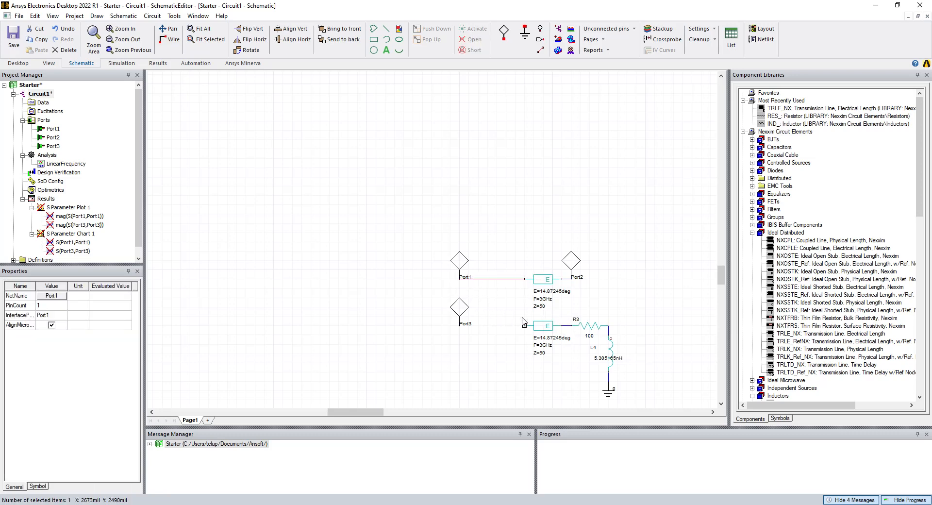
pyautogui.click(524, 325)
pyautogui.click(459, 326)
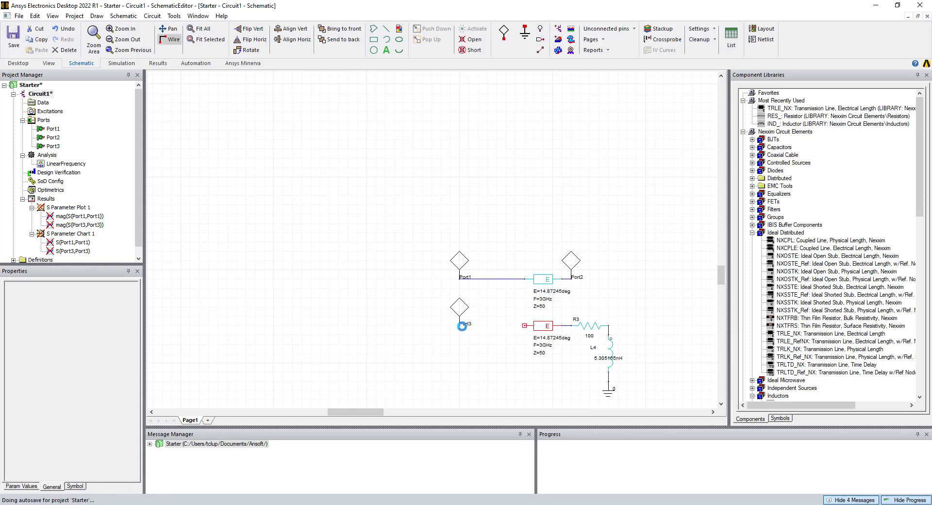
pyautogui.press('Escape')
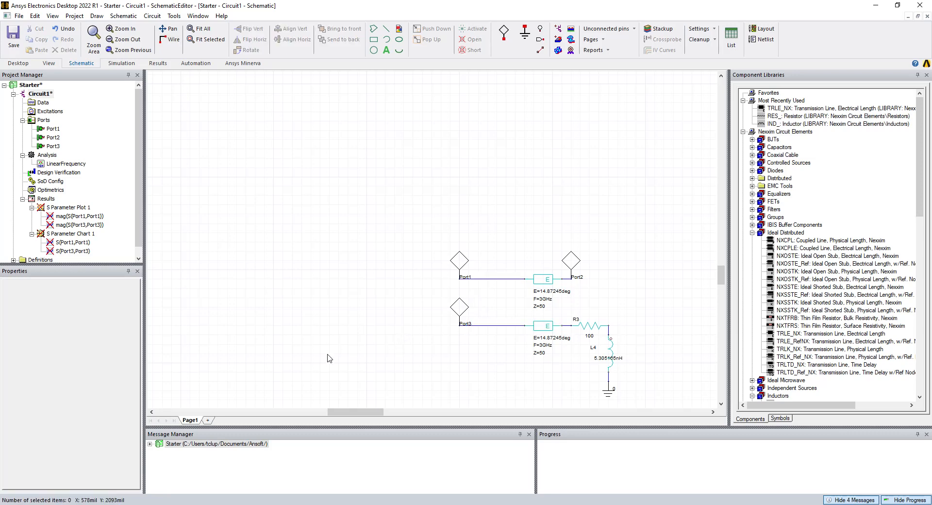
# Open S Parameter Plot 1, rerun the circuit analysis, and display the S Parameter Chart 1 Smith chart.
pyautogui.doubleClick(62, 209)
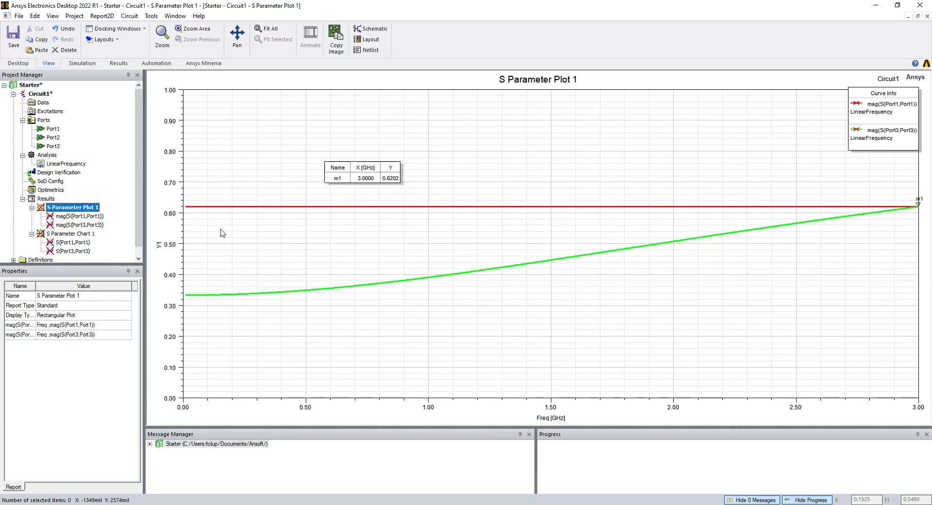
pyautogui.press('F10')
pyautogui.doubleClick(75, 236)
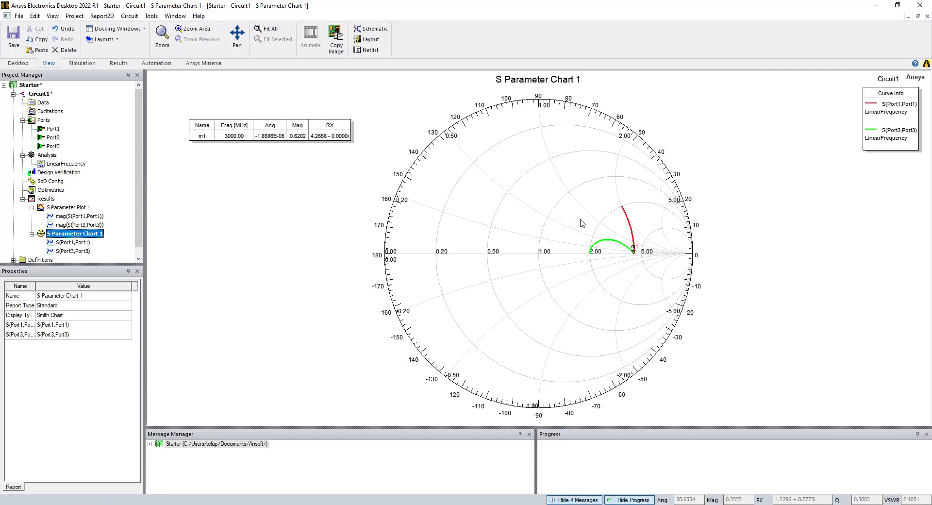
# Examine the S(Port1,Port1) and S(Port3,Port3) traces individually on the Smith chart and compare them with the schematic.
pyautogui.click(67, 244)
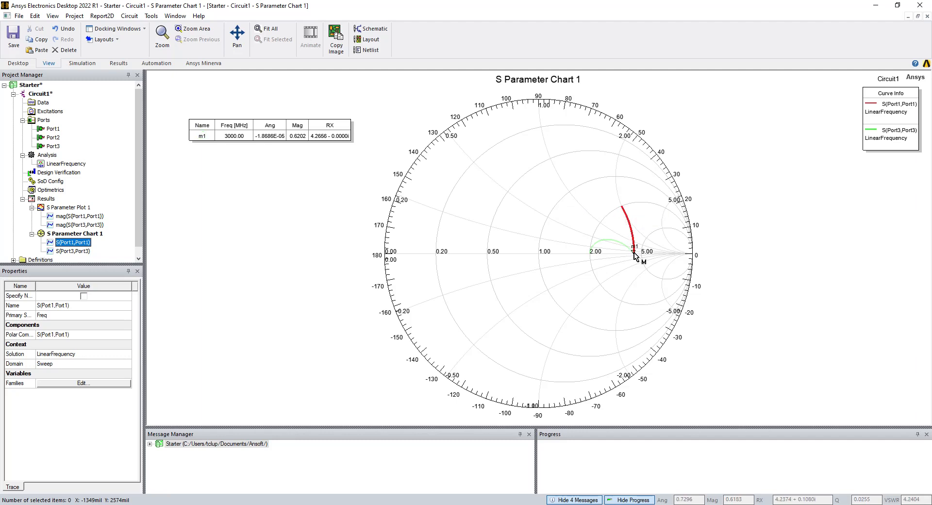
pyautogui.click(81, 253)
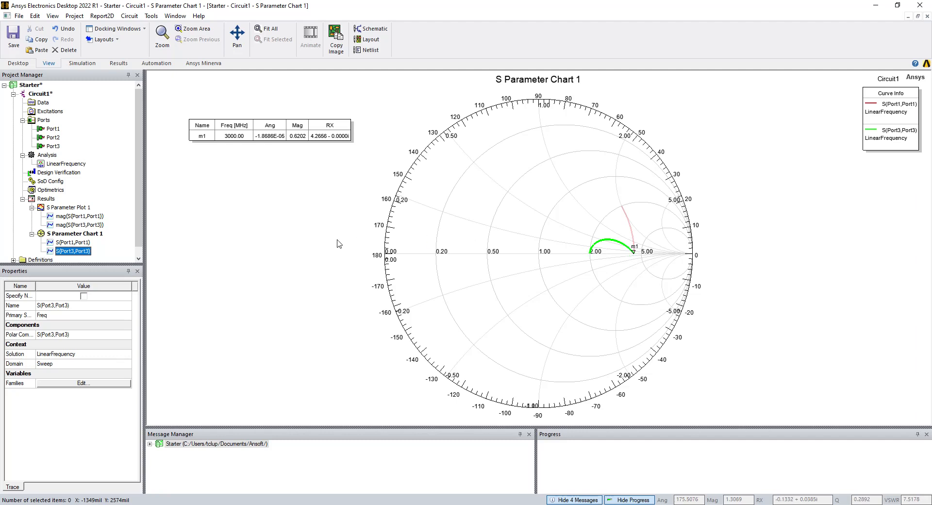
pyautogui.click(300, 248)
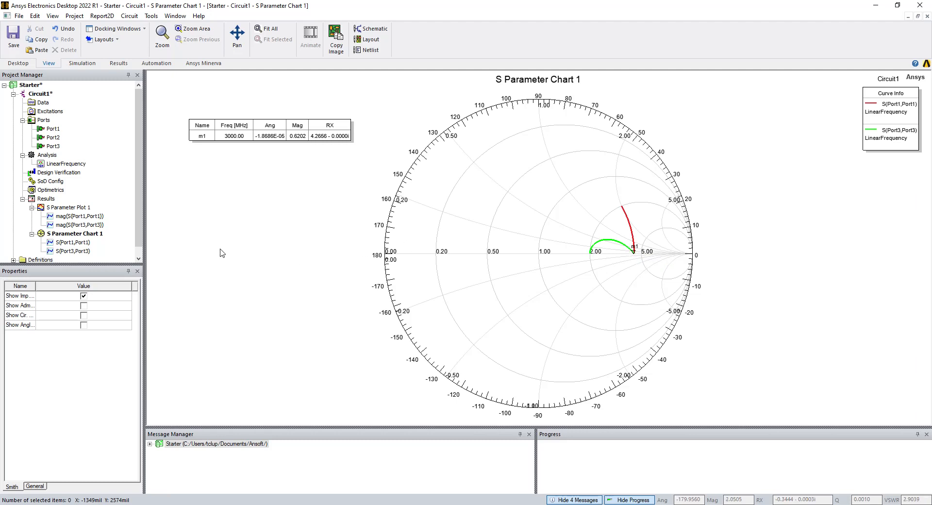
pyautogui.doubleClick(37, 94)
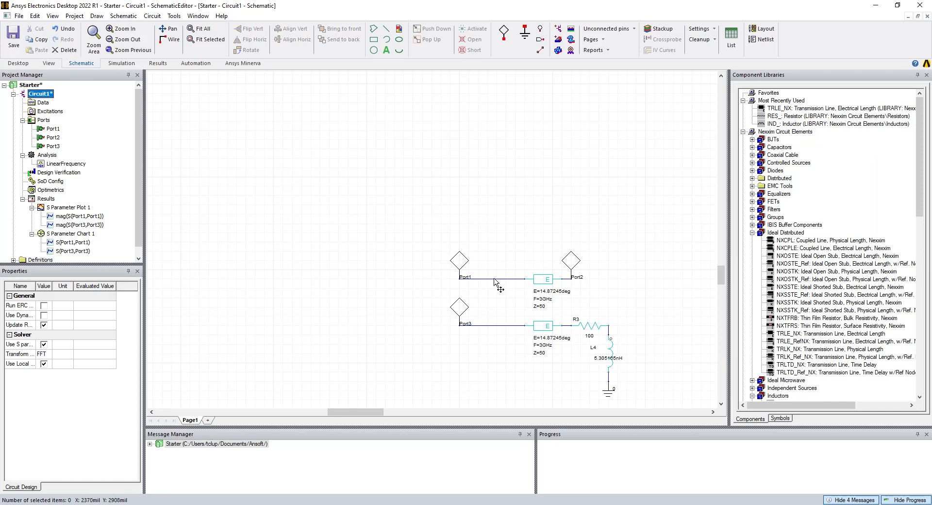
pyautogui.click(395, 273)
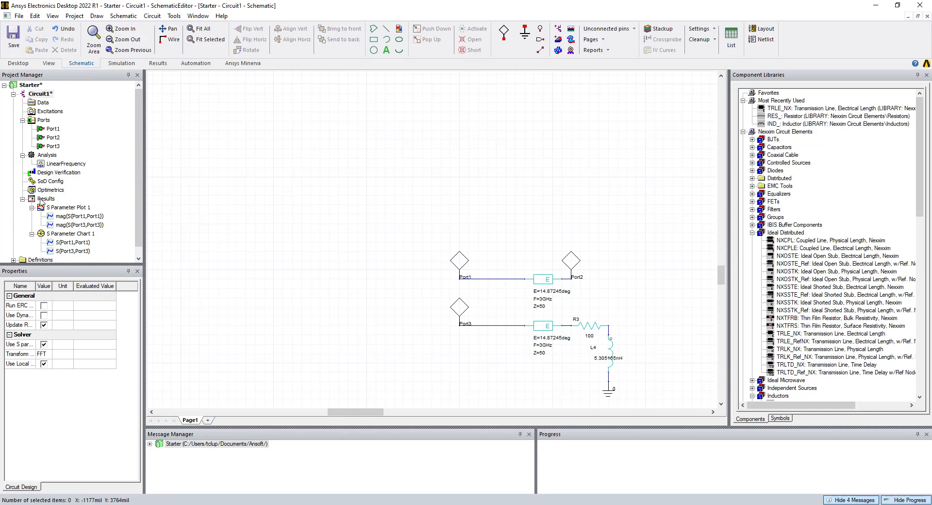
pyautogui.doubleClick(65, 235)
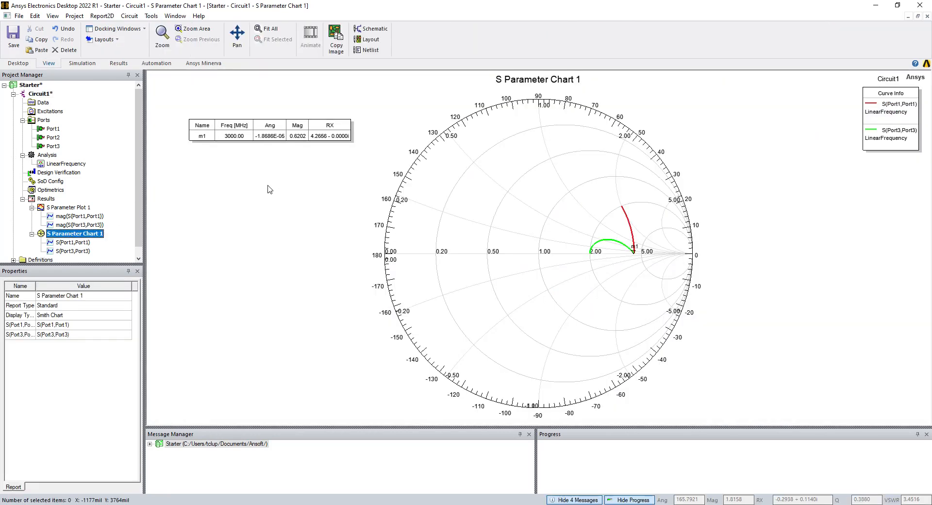
pyautogui.click(270, 190)
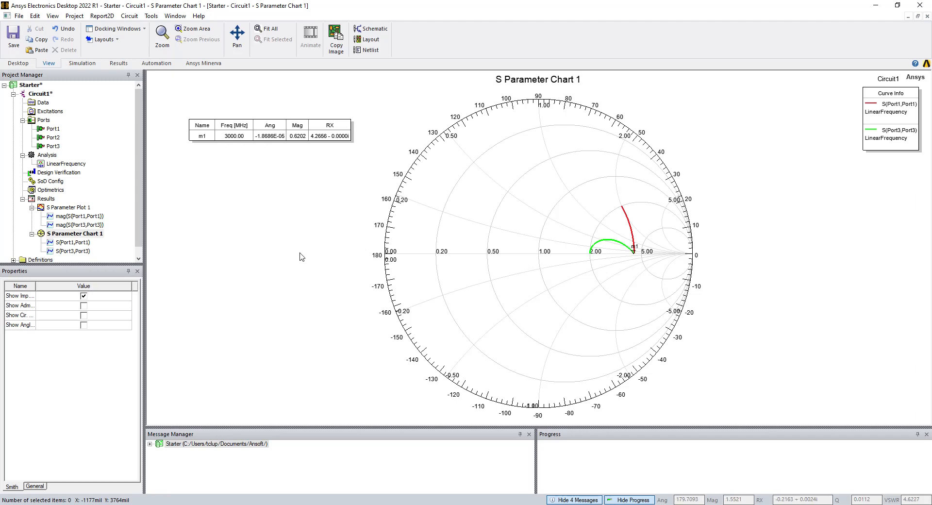
# Return to the Circuit1 schematic and delete the wires connecting Port1 and Port3 to their transmission lines.
pyautogui.doubleClick(41, 93)
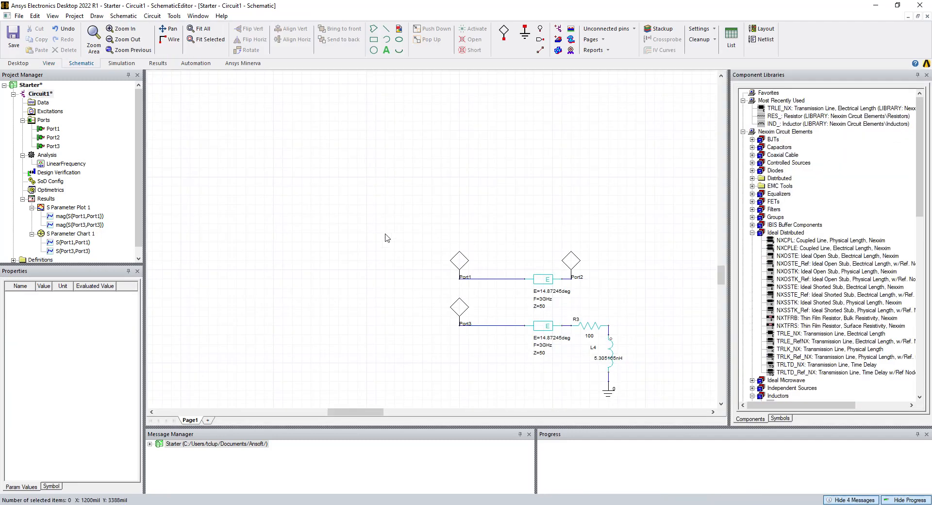
pyautogui.click(510, 284)
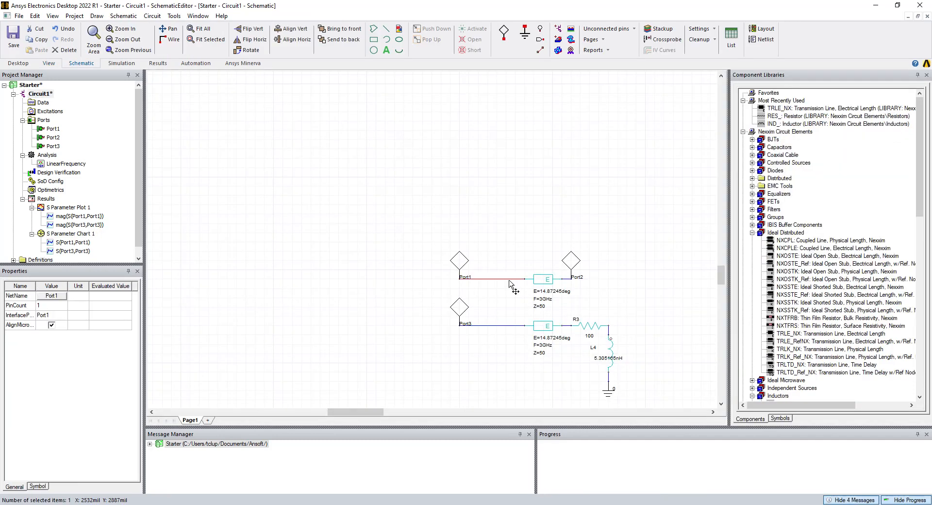
pyautogui.press('Delete')
pyautogui.click(496, 326)
pyautogui.press('Delete')
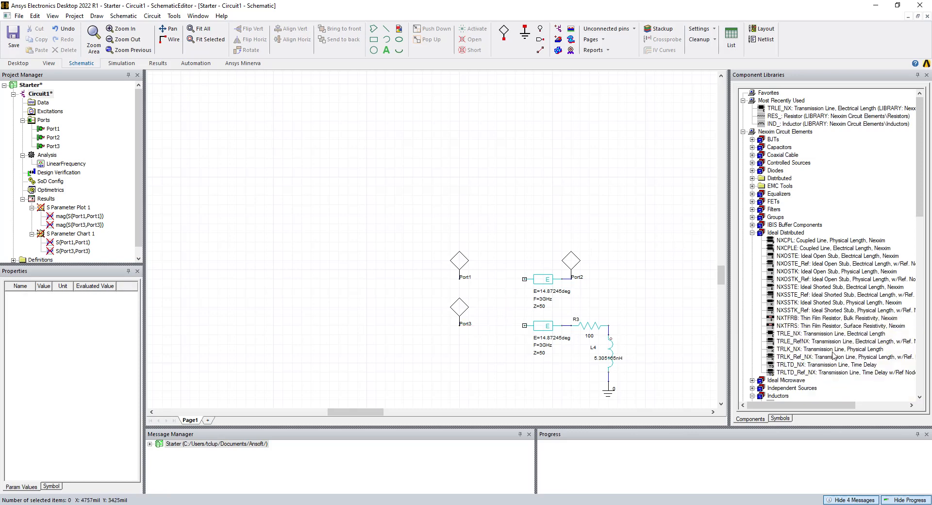
# Place a second TRLE_NX transmission line in each branch, between Port1 or Port3 and the existing line.
pyautogui.click(835, 334)
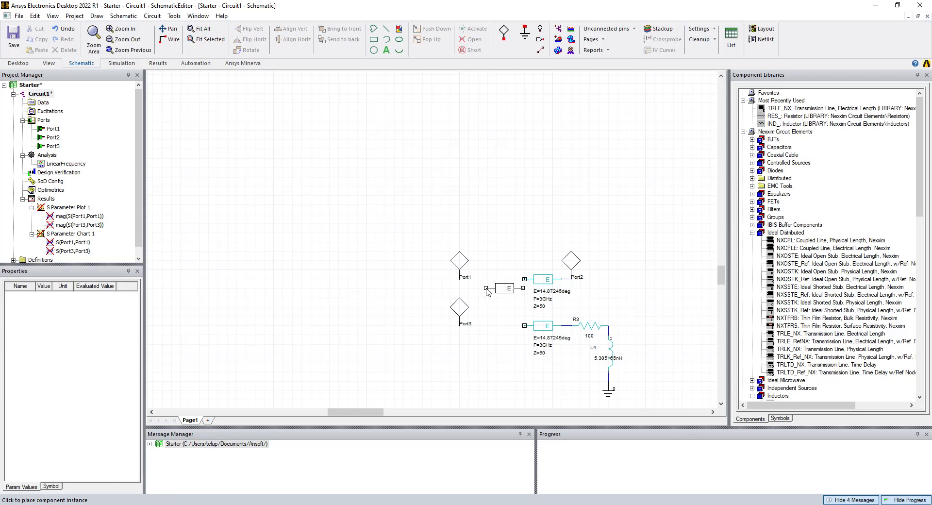
pyautogui.click(478, 281)
pyautogui.click(478, 329)
pyautogui.press('Escape')
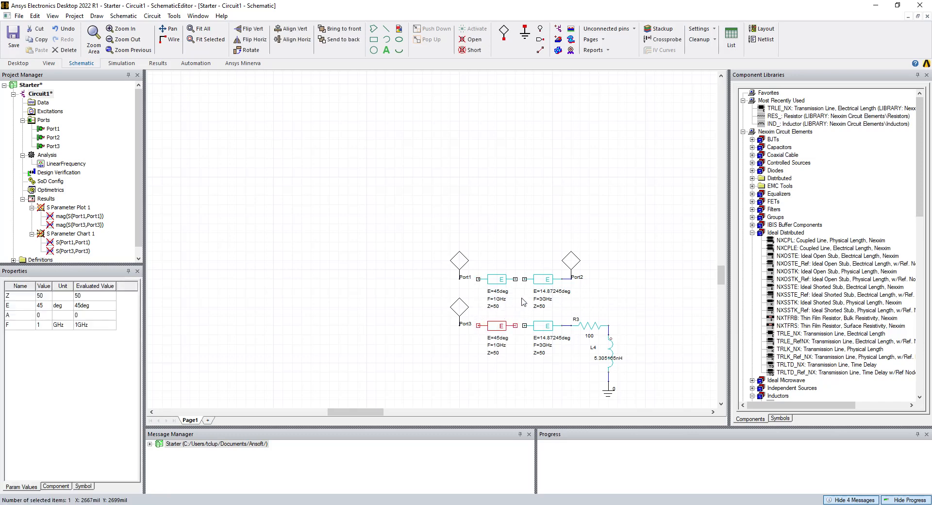
# Wire each new transmission line to the existing line in its branch and to Port1 or Port3 respectively.
pyautogui.click(524, 280)
pyautogui.click(515, 279)
pyautogui.click(478, 279)
pyautogui.click(459, 278)
pyautogui.click(524, 326)
pyautogui.click(515, 326)
pyautogui.click(479, 326)
pyautogui.click(460, 326)
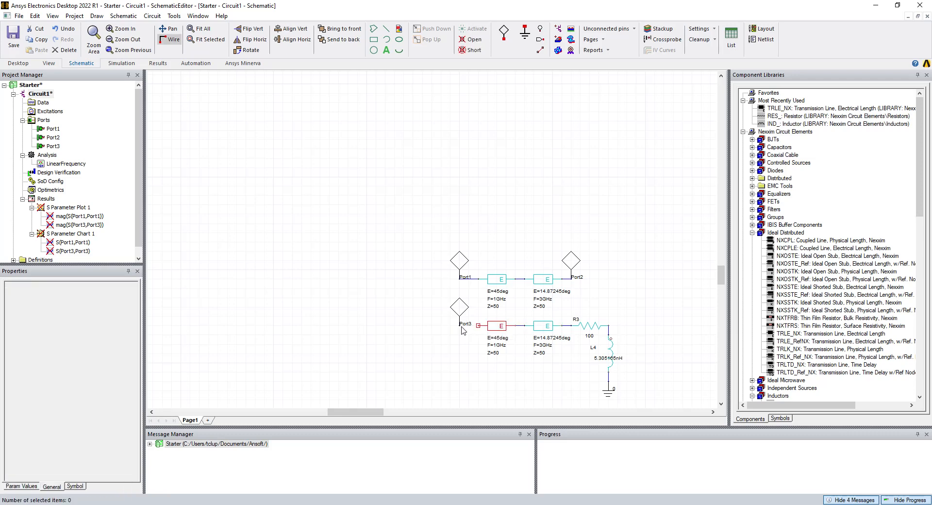
# Set the new upper transmission line's characteristic impedance to 103.27, electrical length to 90 deg and reference frequency to 3 GHz.
pyautogui.doubleClick(495, 286)
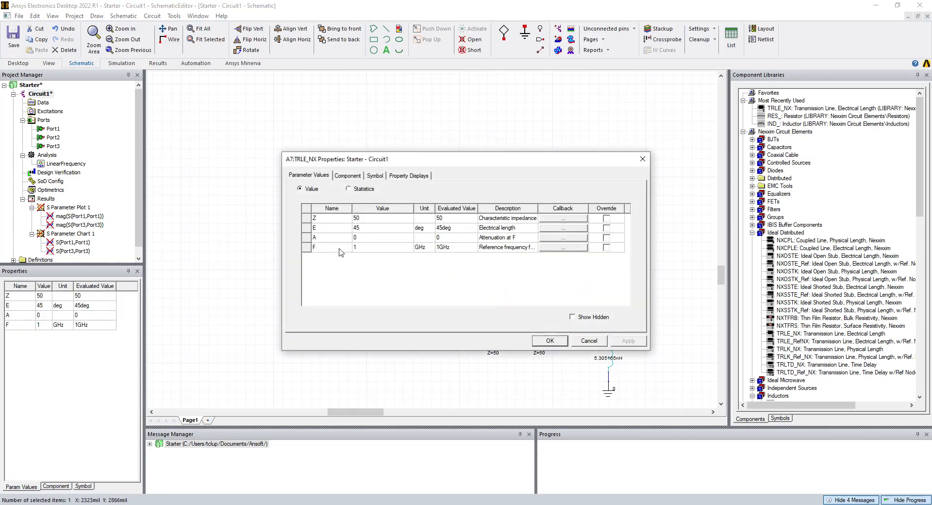
pyautogui.click(362, 219)
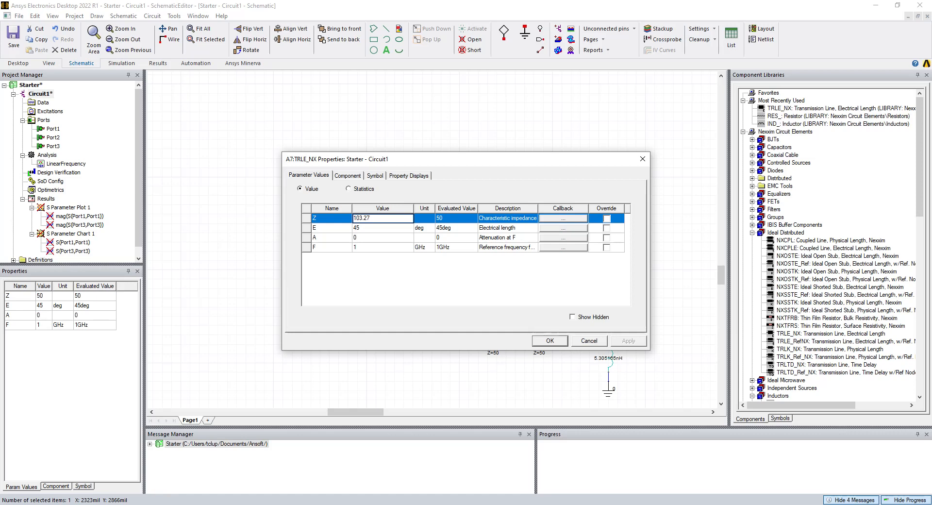
pyautogui.click(364, 227)
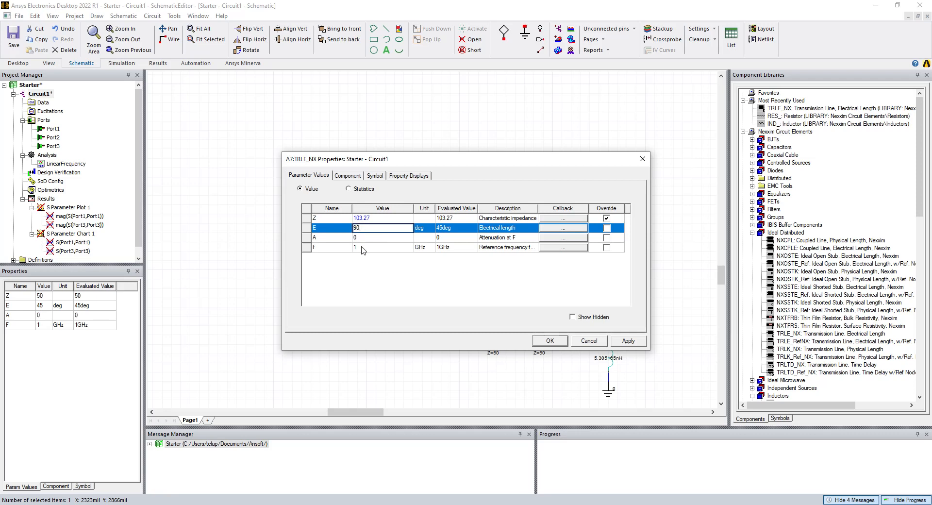
pyautogui.click(362, 247)
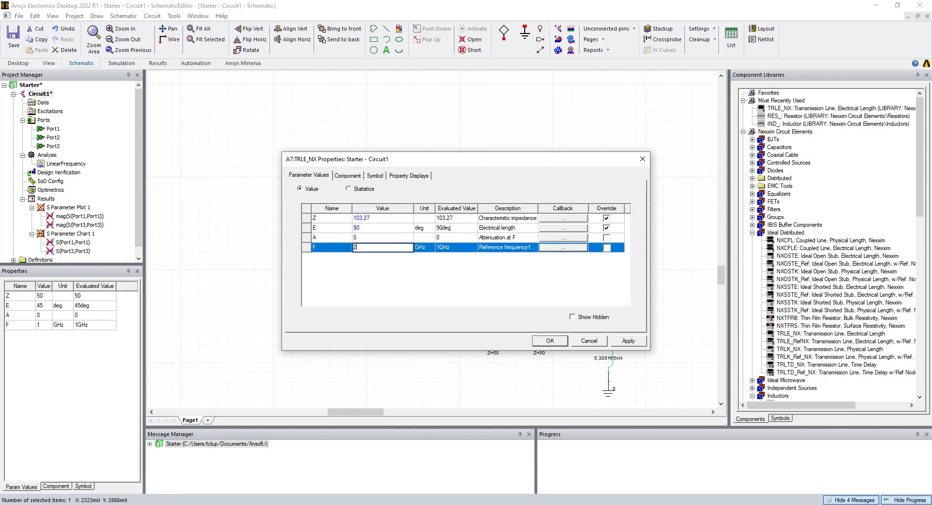
pyautogui.write('3')
pyautogui.click(348, 273)
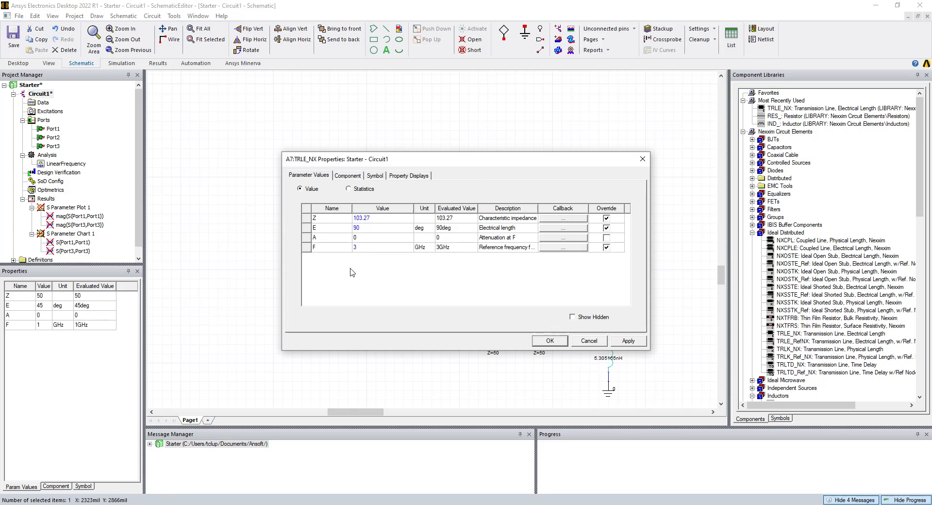
pyautogui.click(628, 341)
pyautogui.click(551, 340)
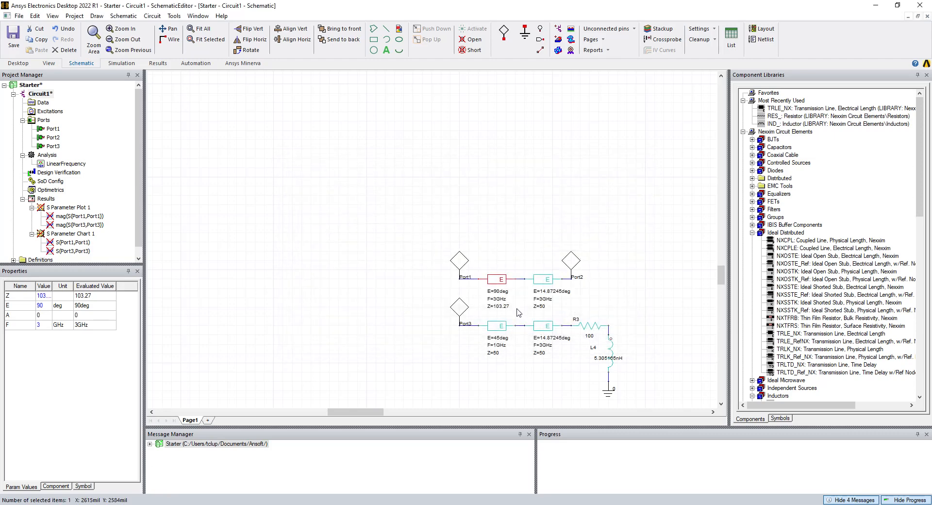
# Set the new lower transmission line's characteristic impedance to 103.27, electrical length to 90 deg and reference frequency to 3 GHz.
pyautogui.doubleClick(494, 326)
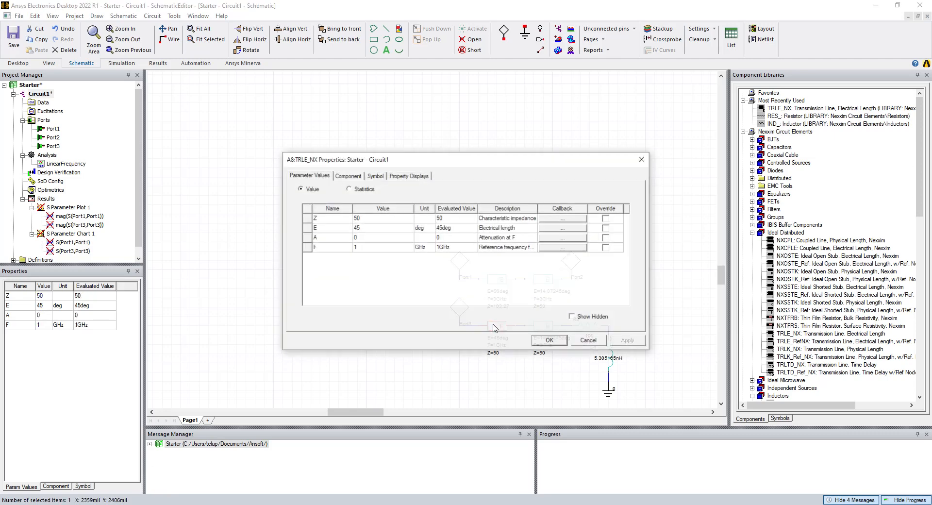
pyautogui.click(358, 218)
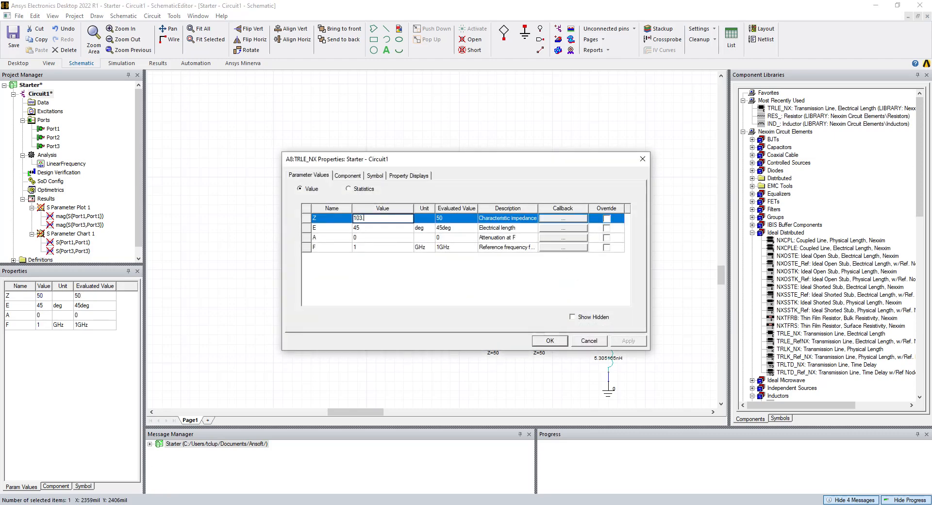
pyautogui.click(362, 229)
pyautogui.click(364, 247)
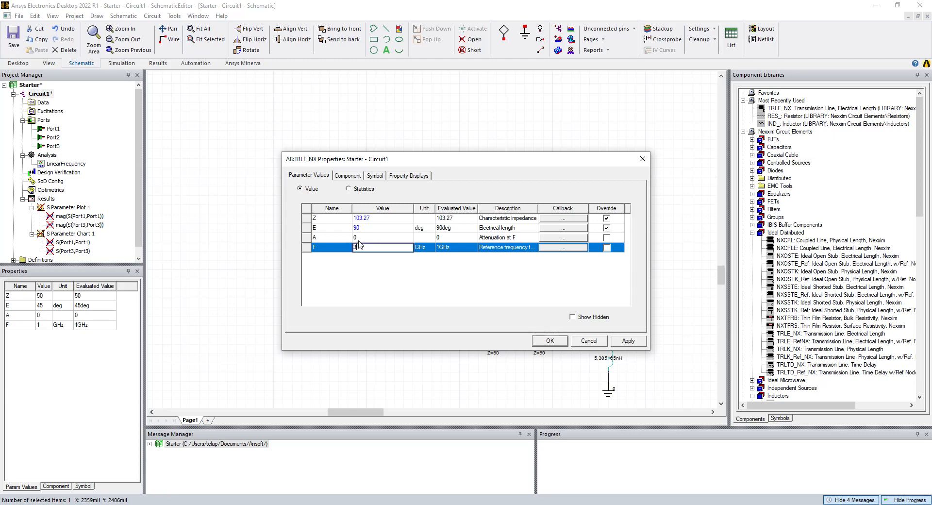
pyautogui.click(368, 271)
pyautogui.click(627, 341)
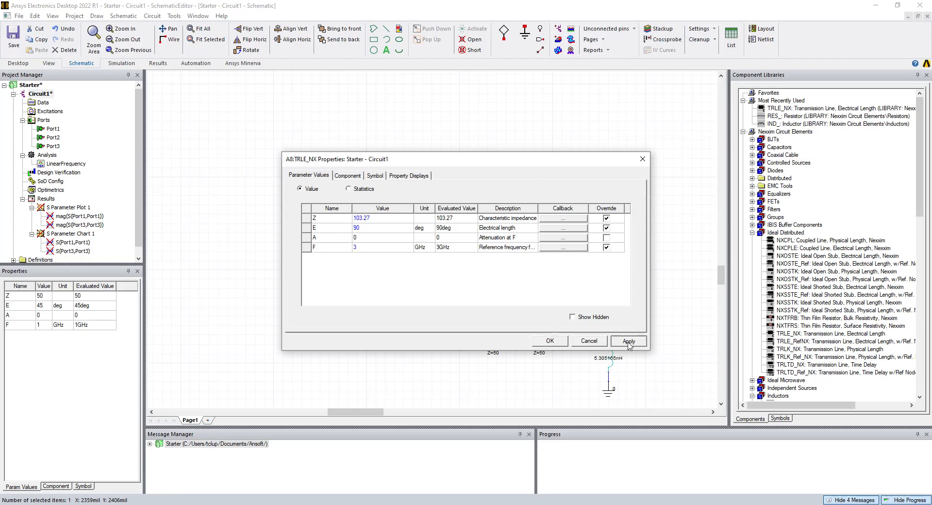
pyautogui.click(548, 340)
pyautogui.click(344, 355)
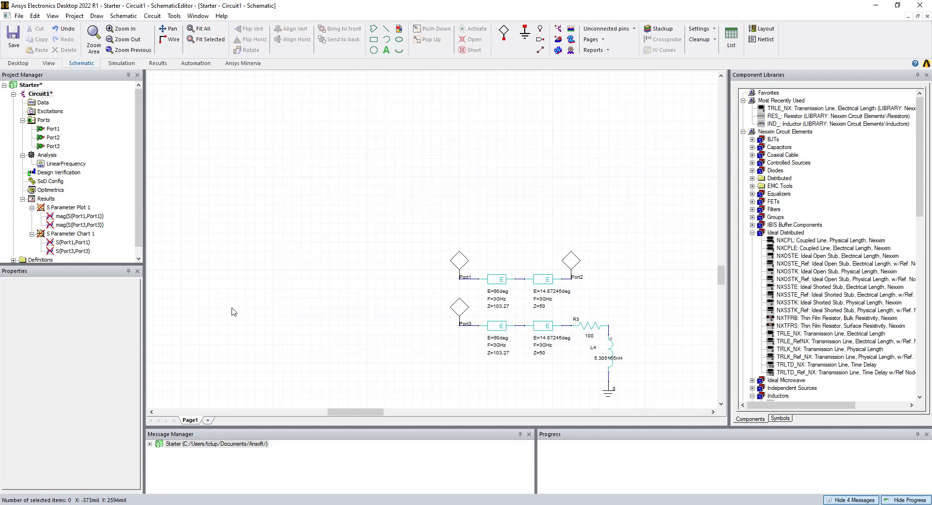
# Rerun the simulation and view the Port1 and Port3 matching in S Parameter Plot 1 and the Smith chart.
pyautogui.doubleClick(64, 209)
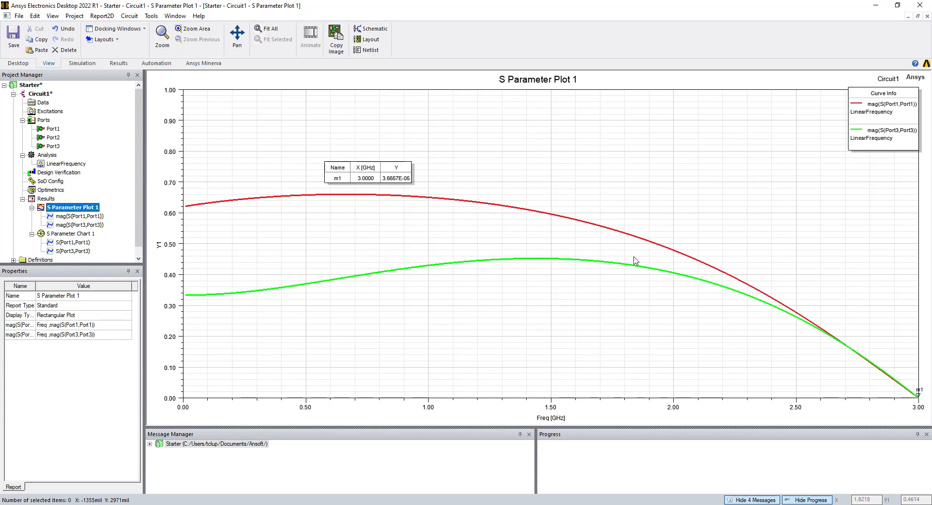
pyautogui.click(58, 235)
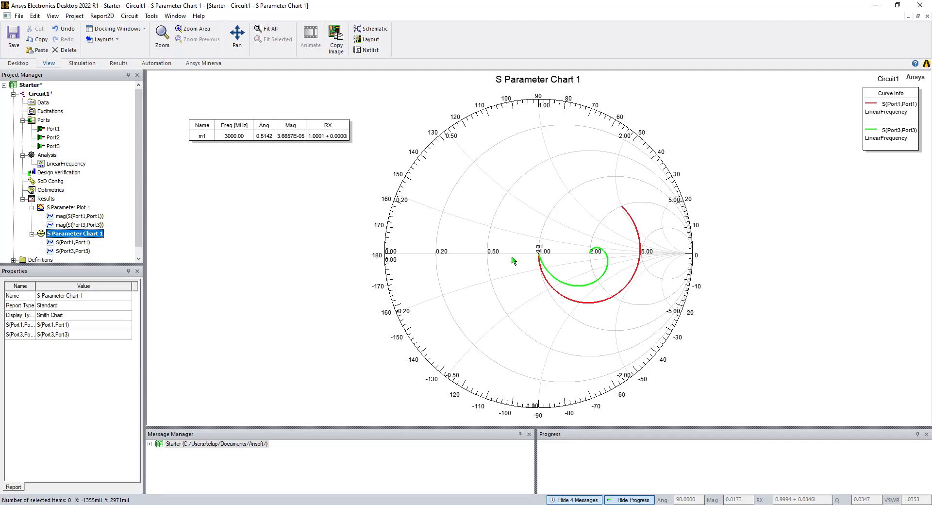
pyautogui.click(312, 270)
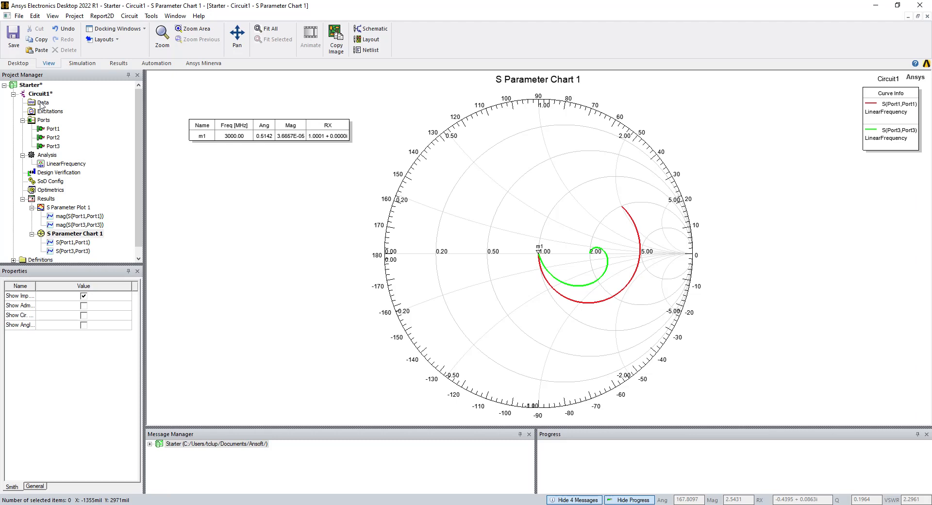
# Open the Freq sweep of the LinearFrequency analysis for editing.
pyautogui.doubleClick(55, 167)
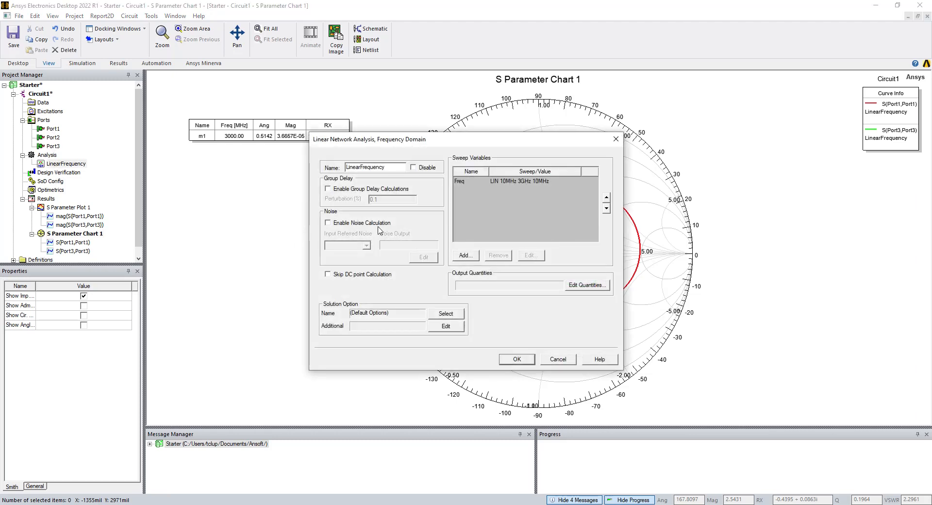
pyautogui.doubleClick(511, 181)
pyautogui.click(531, 255)
pyautogui.click(528, 214)
pyautogui.click(499, 249)
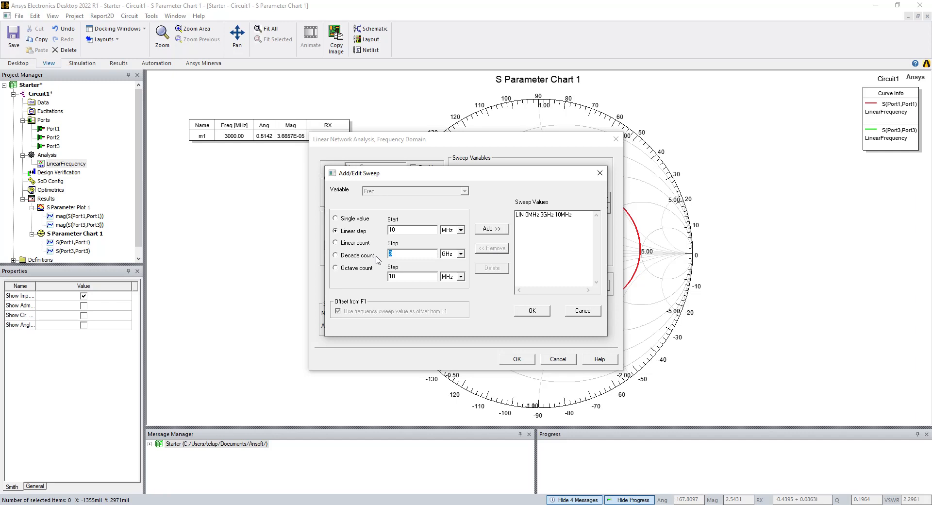
pyautogui.click(500, 231)
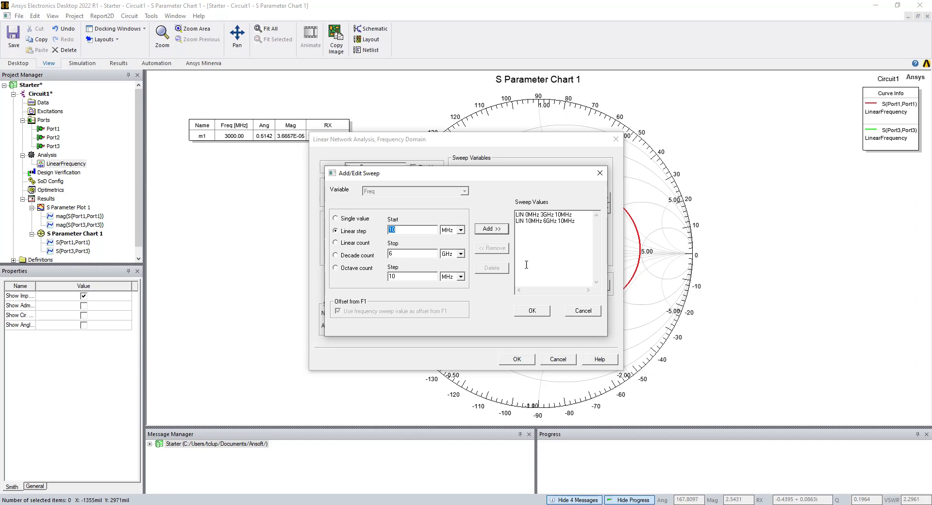
pyautogui.click(540, 214)
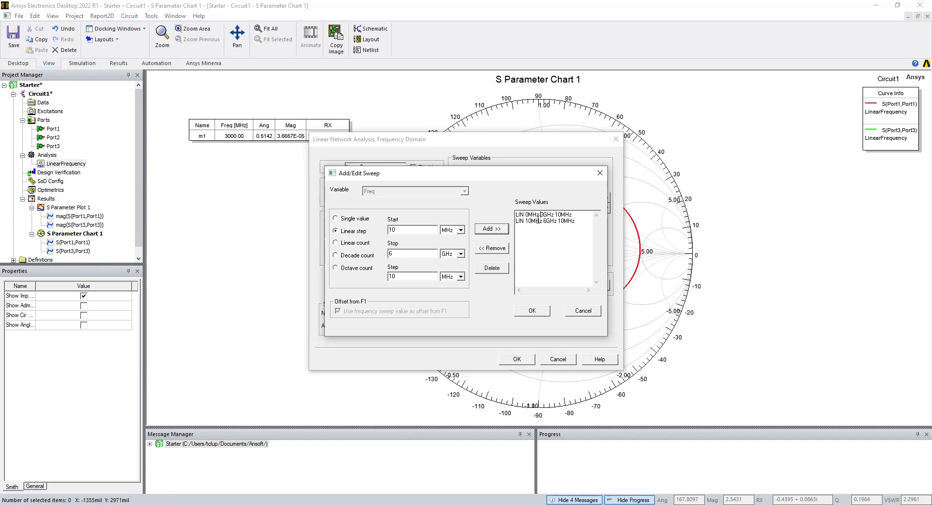
pyautogui.click(504, 267)
# Replace the existing frequency range with a linear sweep from 10 MHz to 6 GHz in 10 MHz steps and accept the analysis setup.
pyautogui.click(536, 219)
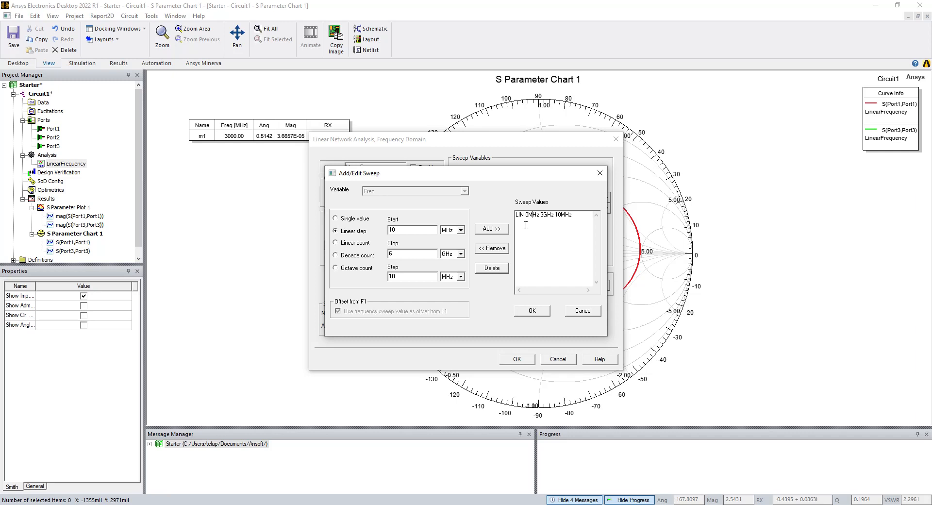
pyautogui.click(496, 248)
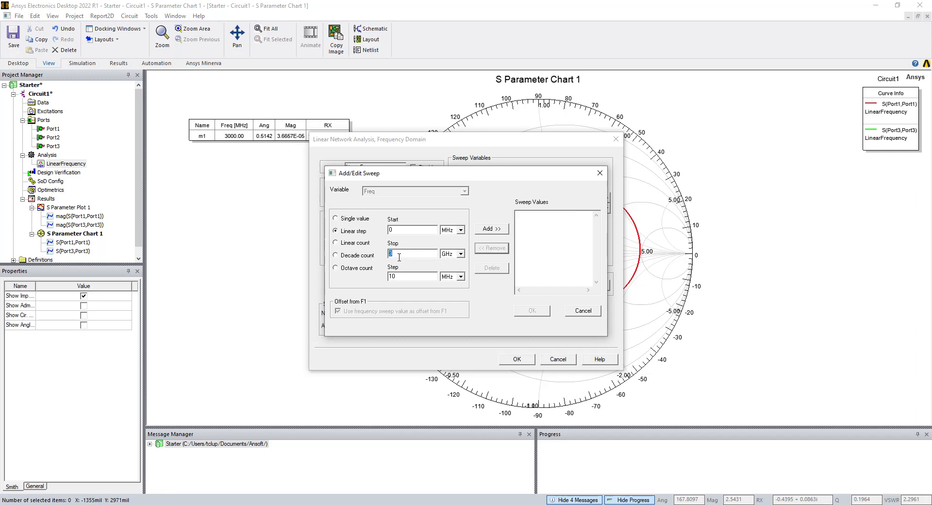
pyautogui.click(404, 230)
pyautogui.press('BackSpace')
pyautogui.write('10')
pyautogui.click(498, 233)
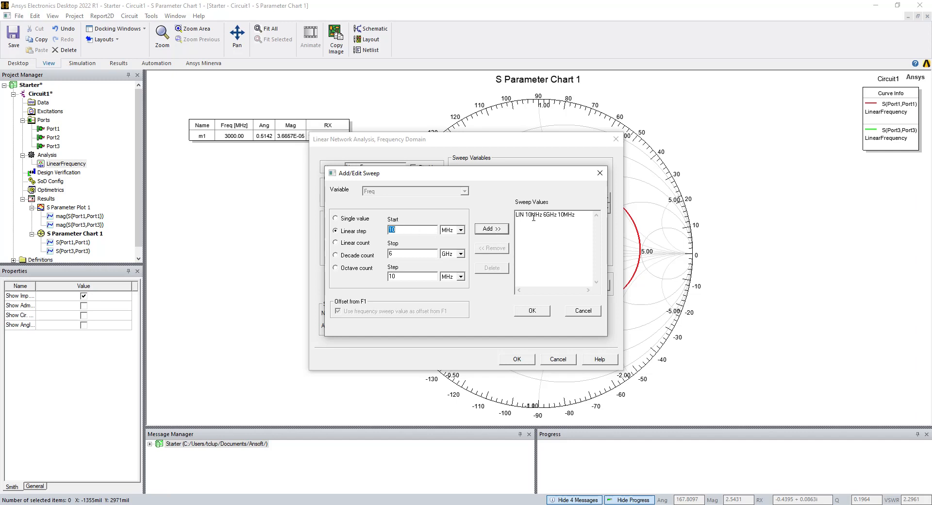
pyautogui.click(527, 311)
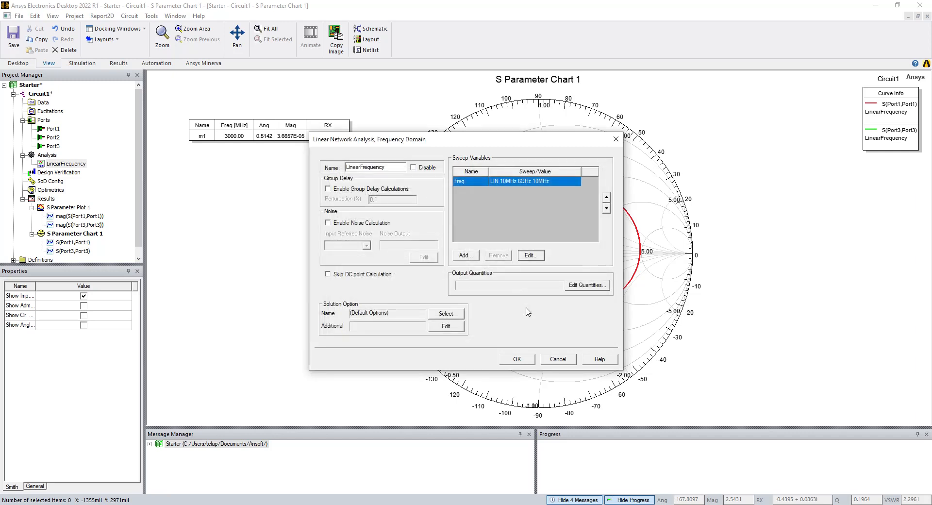
pyautogui.click(517, 360)
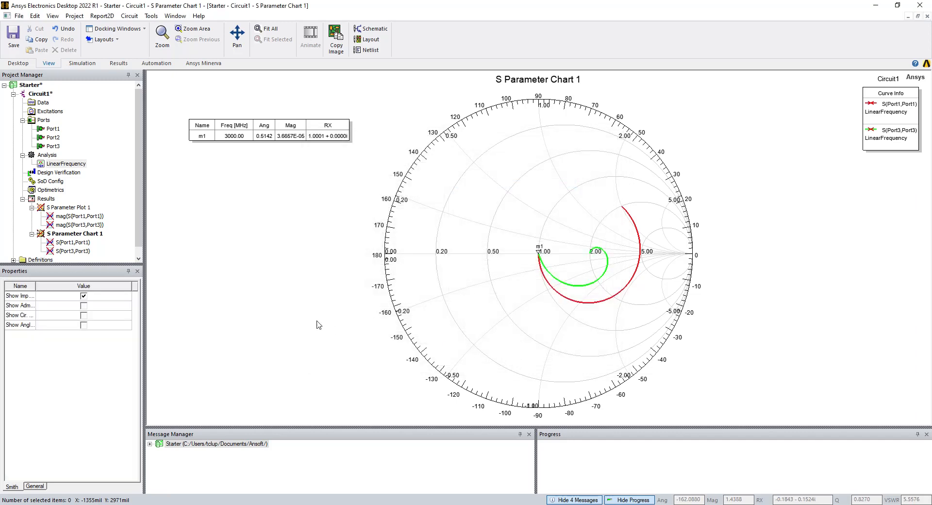
# Display S Parameter Plot 1 and rerun the simulation over the extended frequency range.
pyautogui.doubleClick(65, 208)
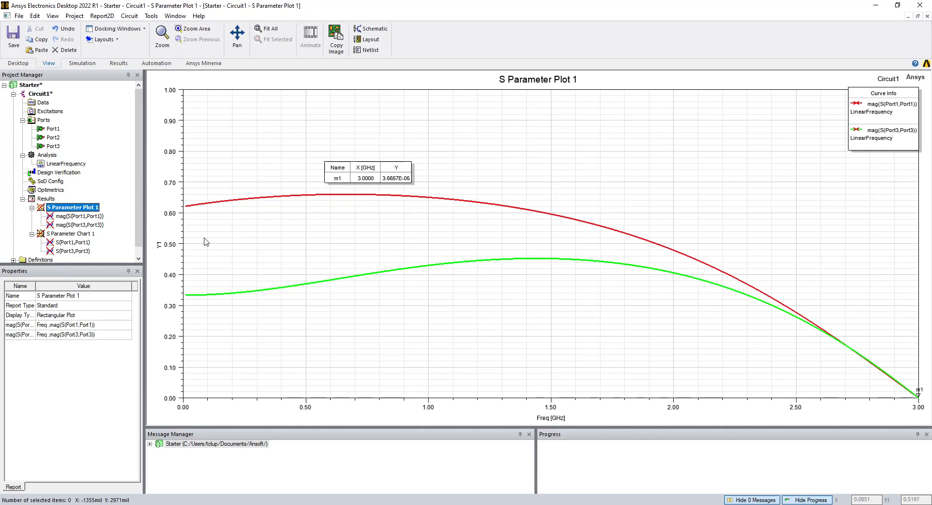
pyautogui.press('F10')
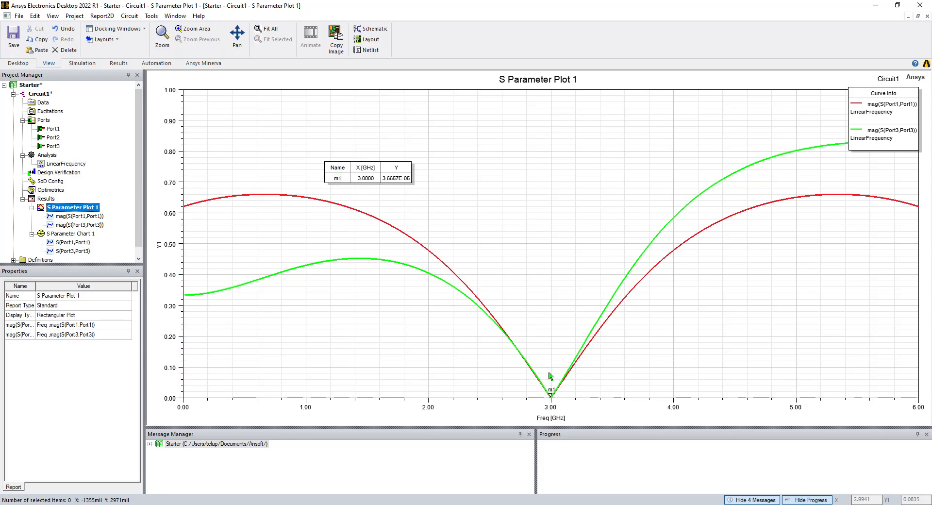
# Return to the Circuit1 schematic and check Port2's termination impedance in its port definition.
pyautogui.doubleClick(40, 93)
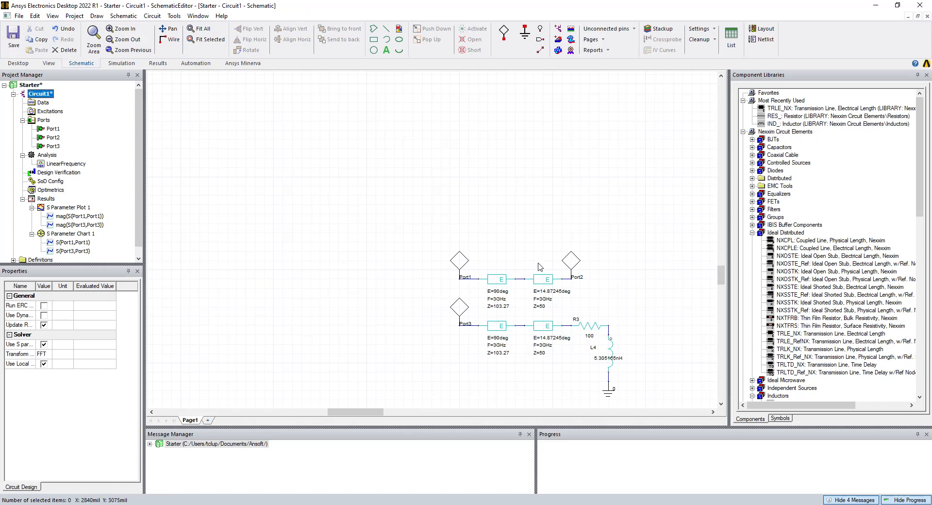
pyautogui.doubleClick(575, 262)
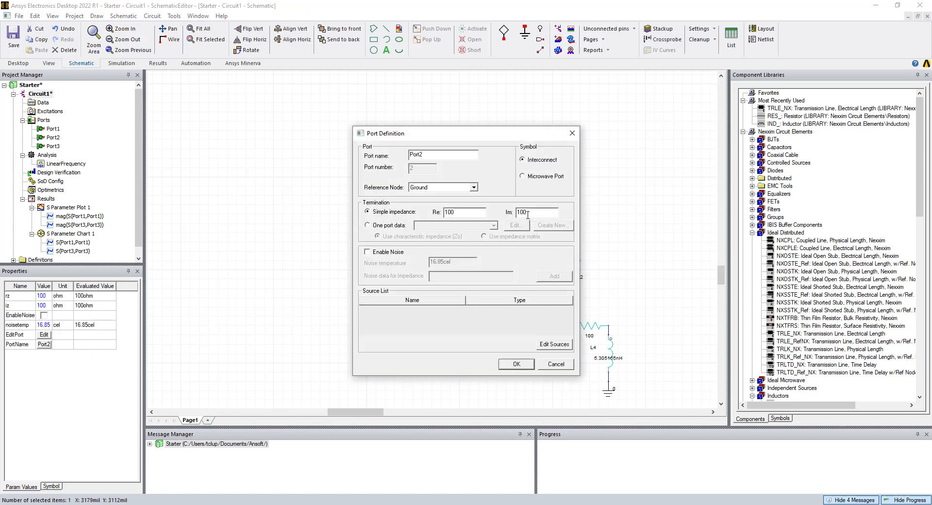
pyautogui.click(517, 364)
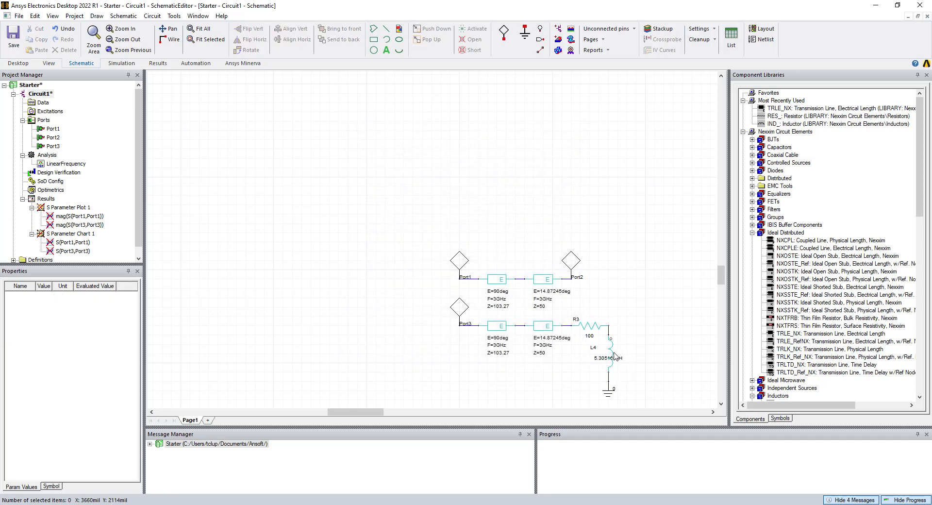
# Compare the Port1 and Port3 responses in S Parameter Plot 1 and on the Smith chart, and refresh the Circuit1 simulation.
pyautogui.doubleClick(73, 208)
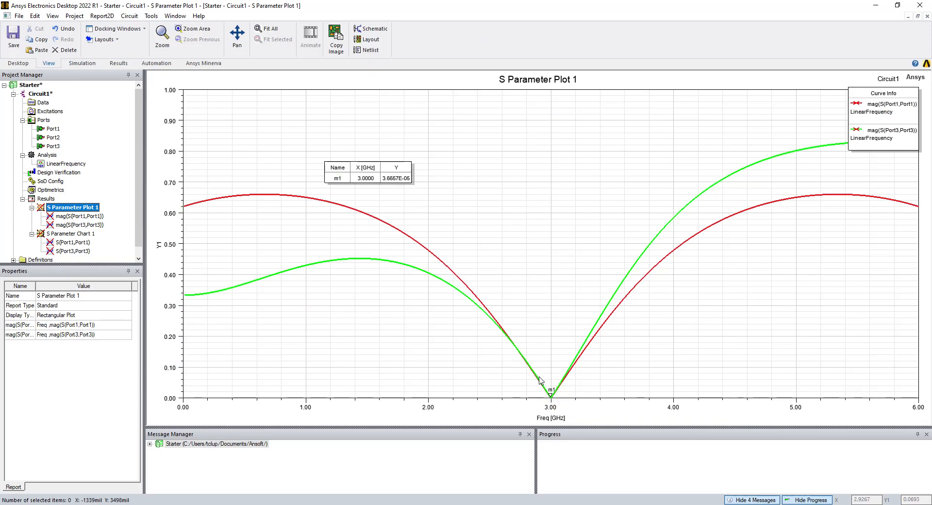
pyautogui.doubleClick(63, 235)
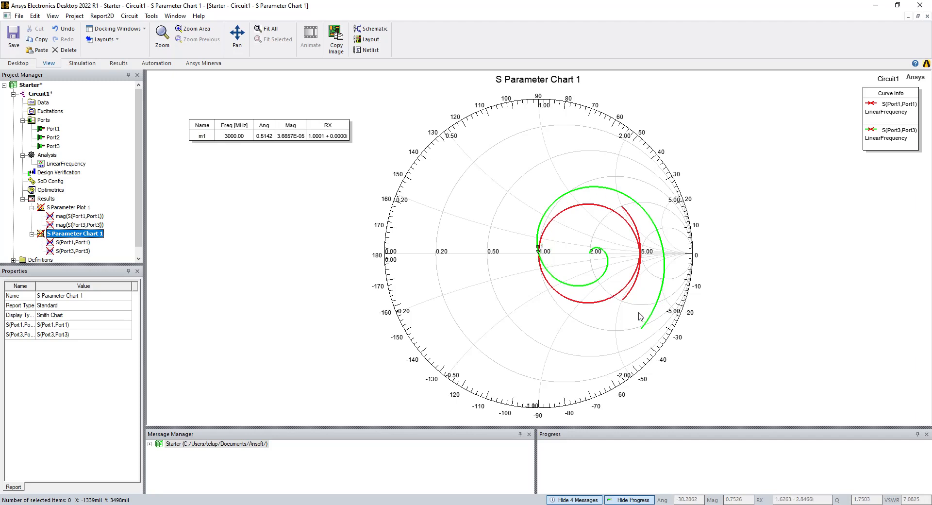
pyautogui.click(282, 240)
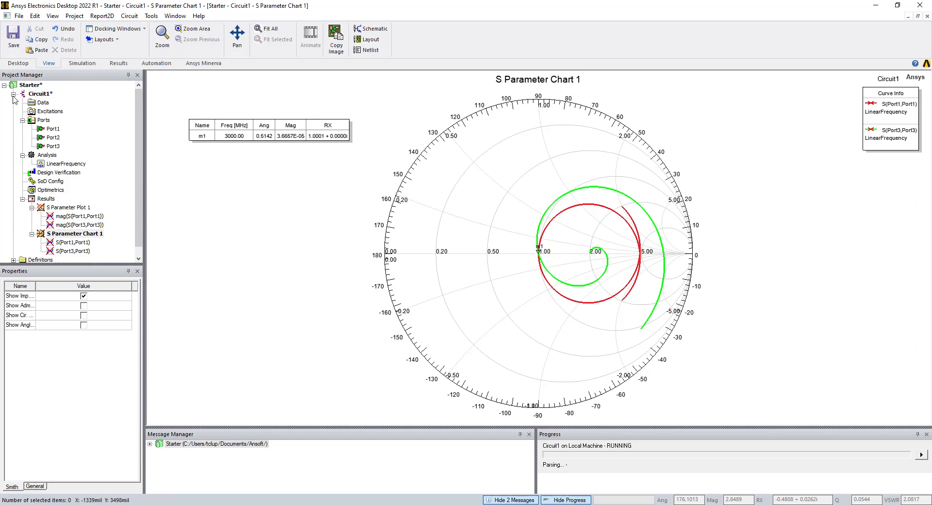
pyautogui.click(14, 96)
pyautogui.click(14, 95)
pyautogui.click(33, 93)
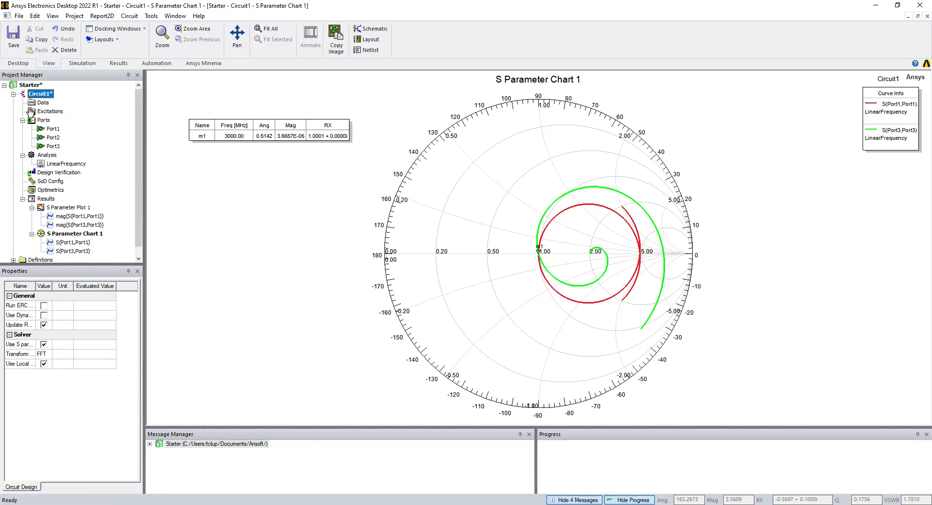